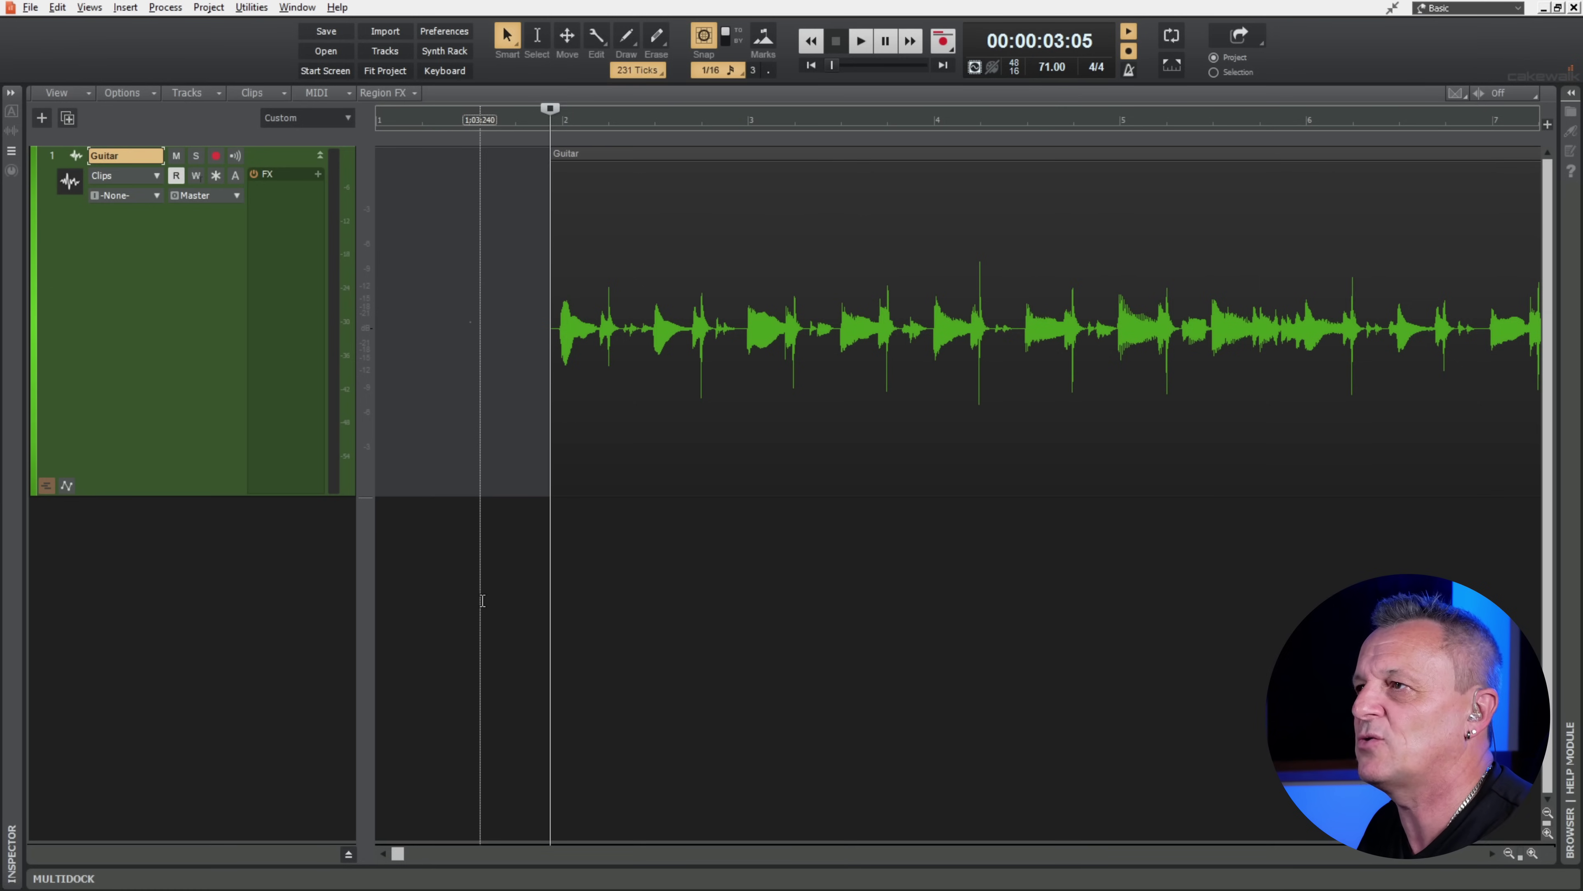
Step: Play the guitar clip from its start and replay the short passage just before measure 3 several times
key("space")
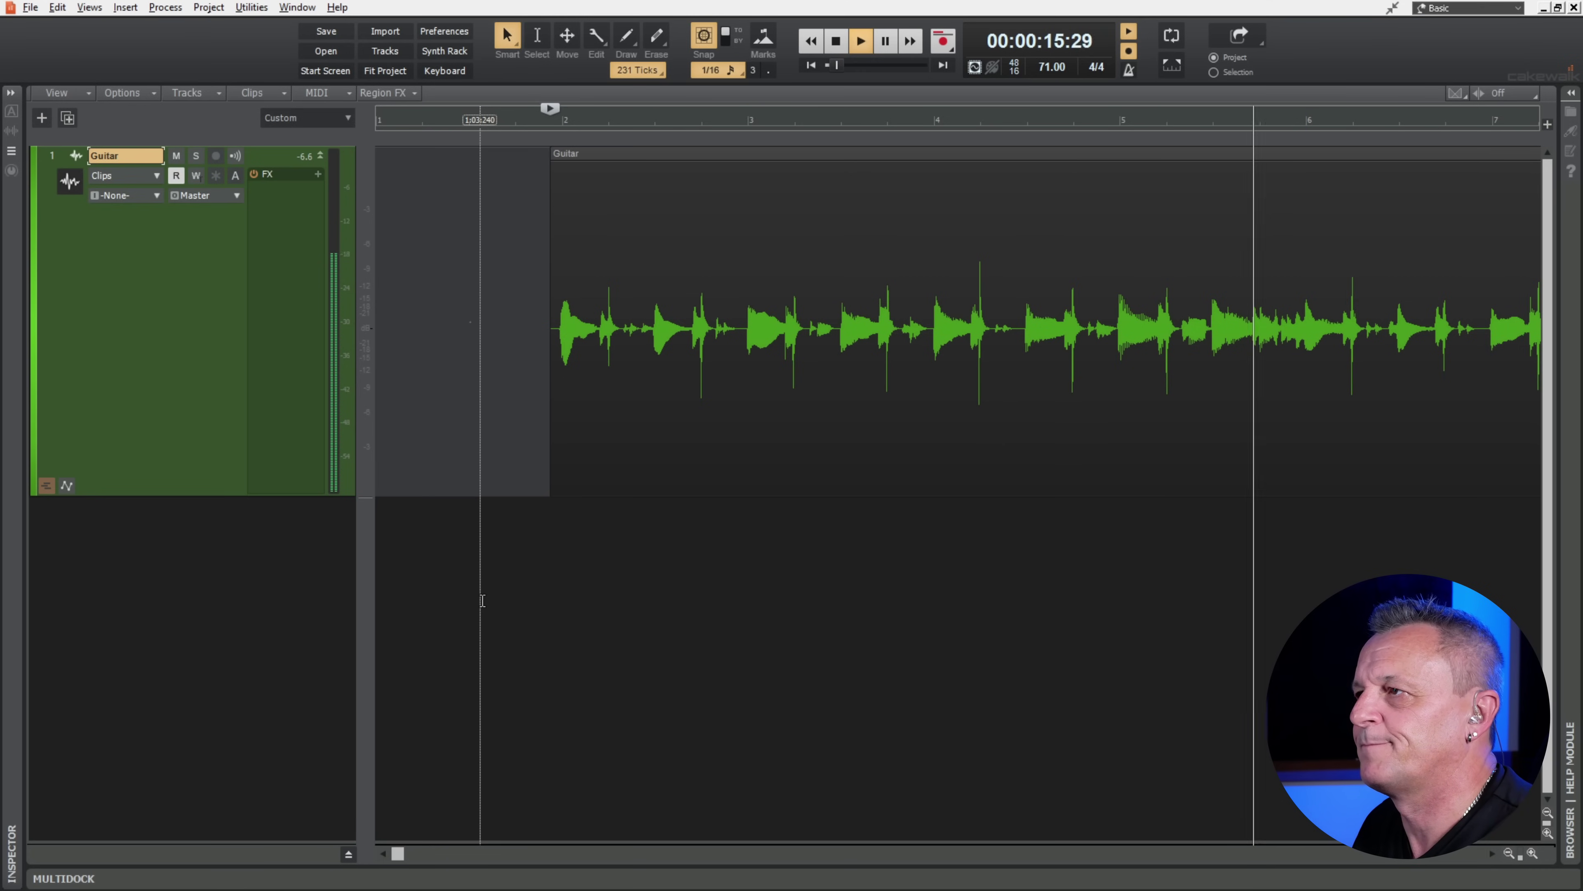
key("space")
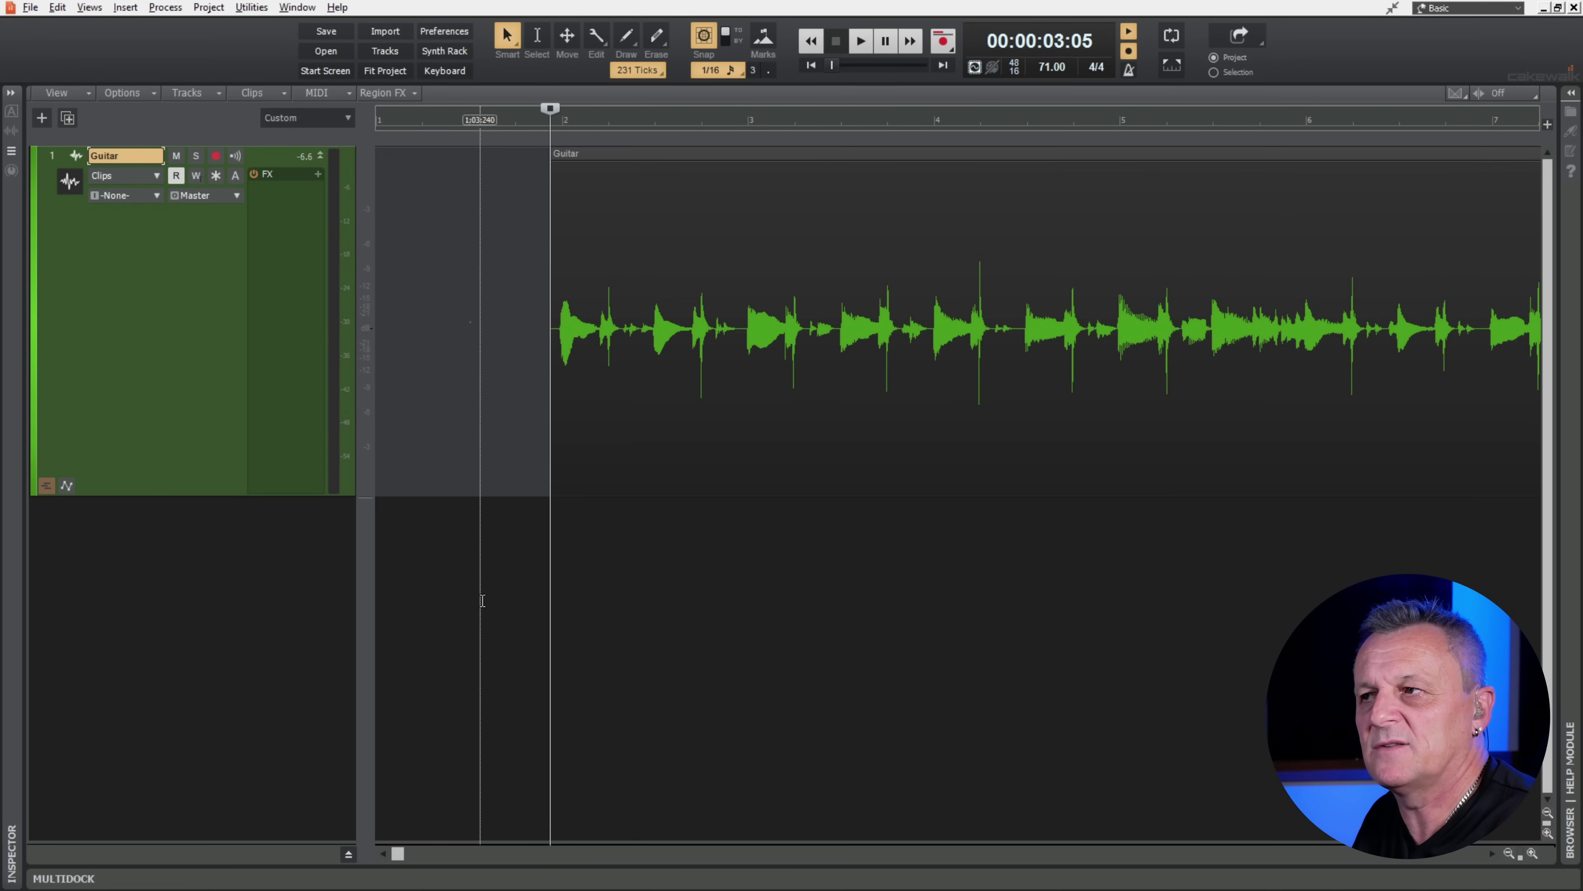
left_click(714, 121)
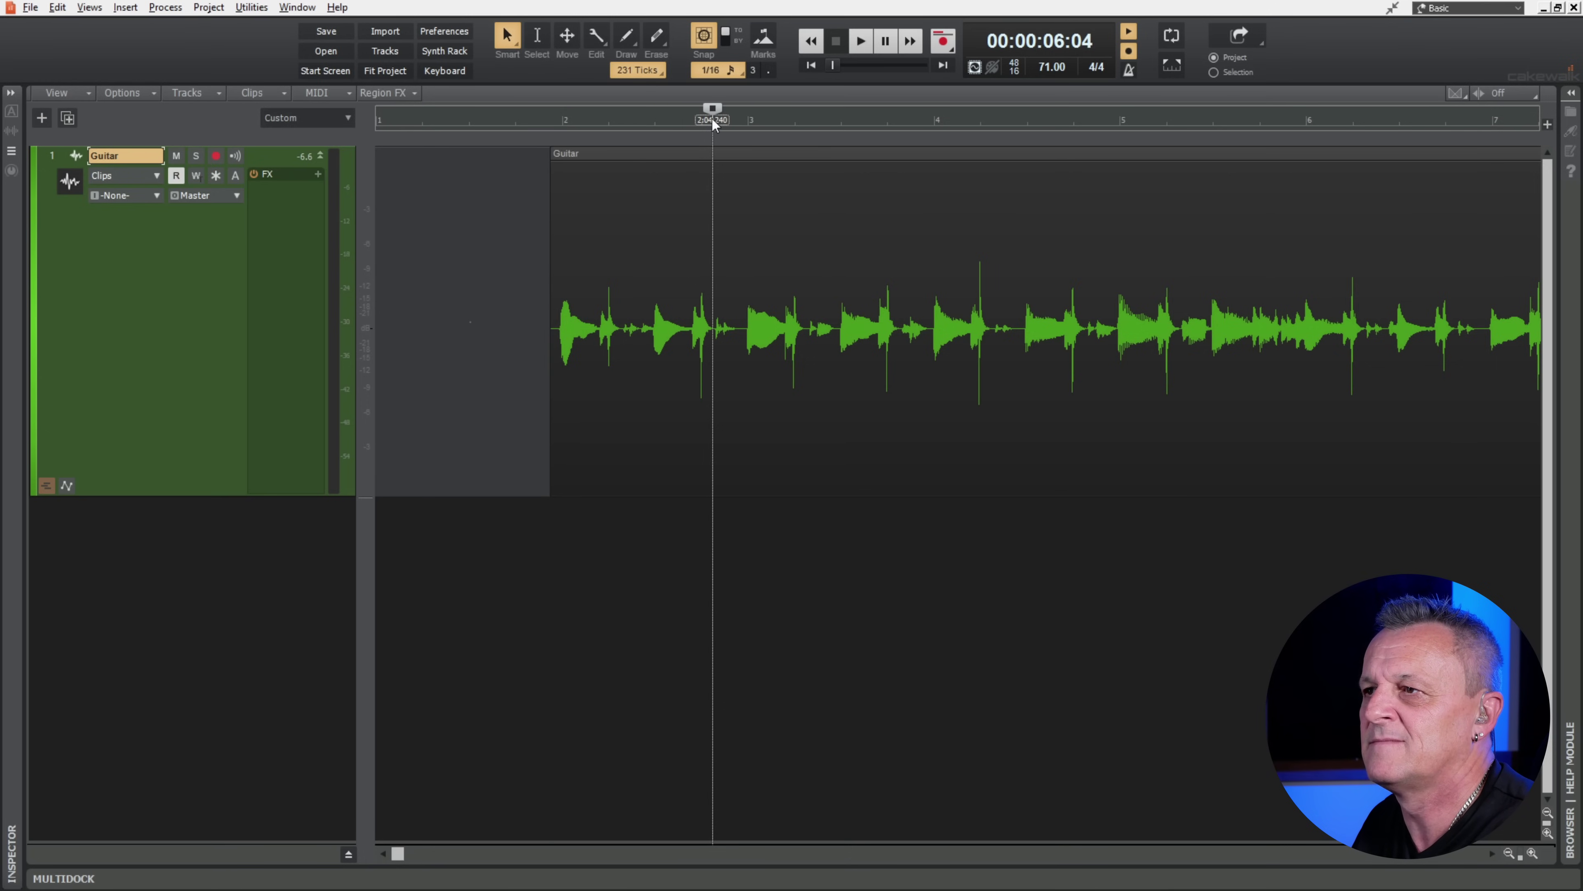
key("space")
key("space")
key("space")
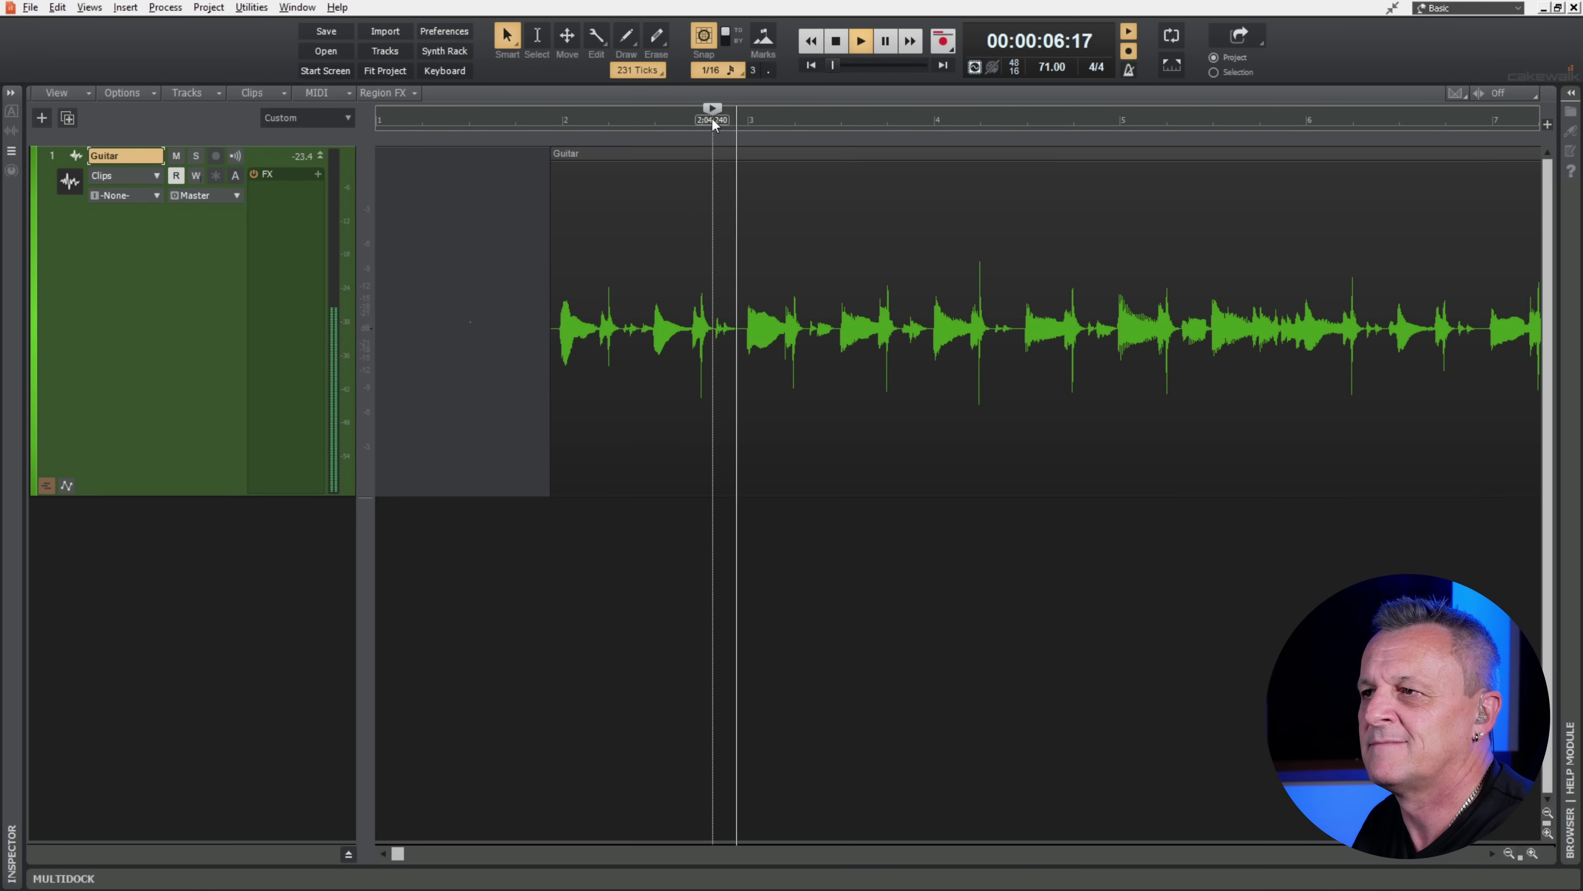
key("space")
key("space")
key("space")
key("space")
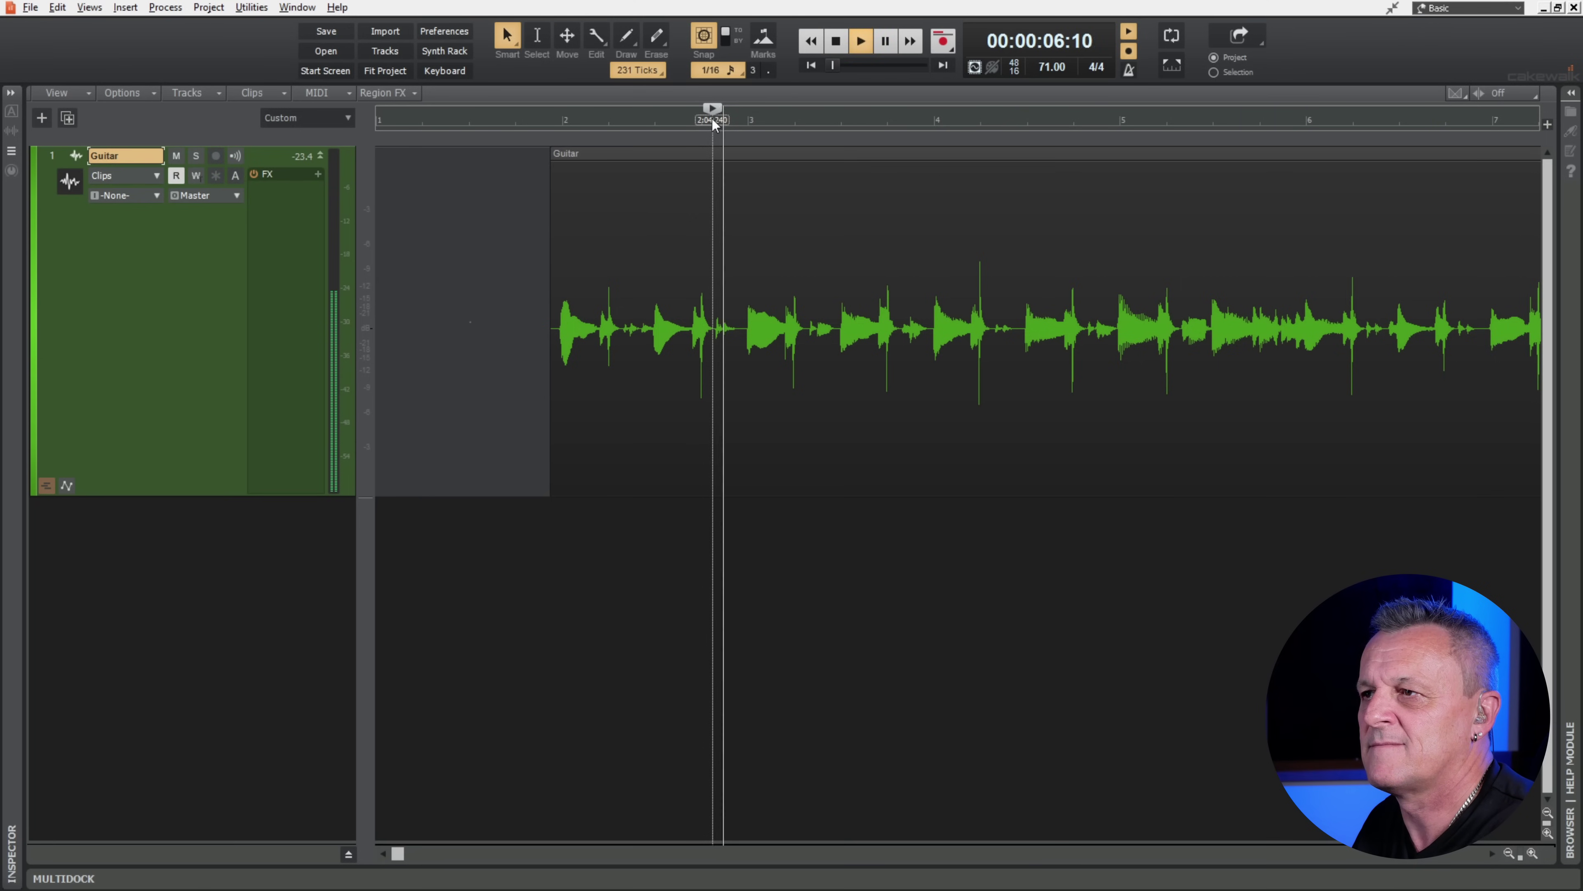
key("space")
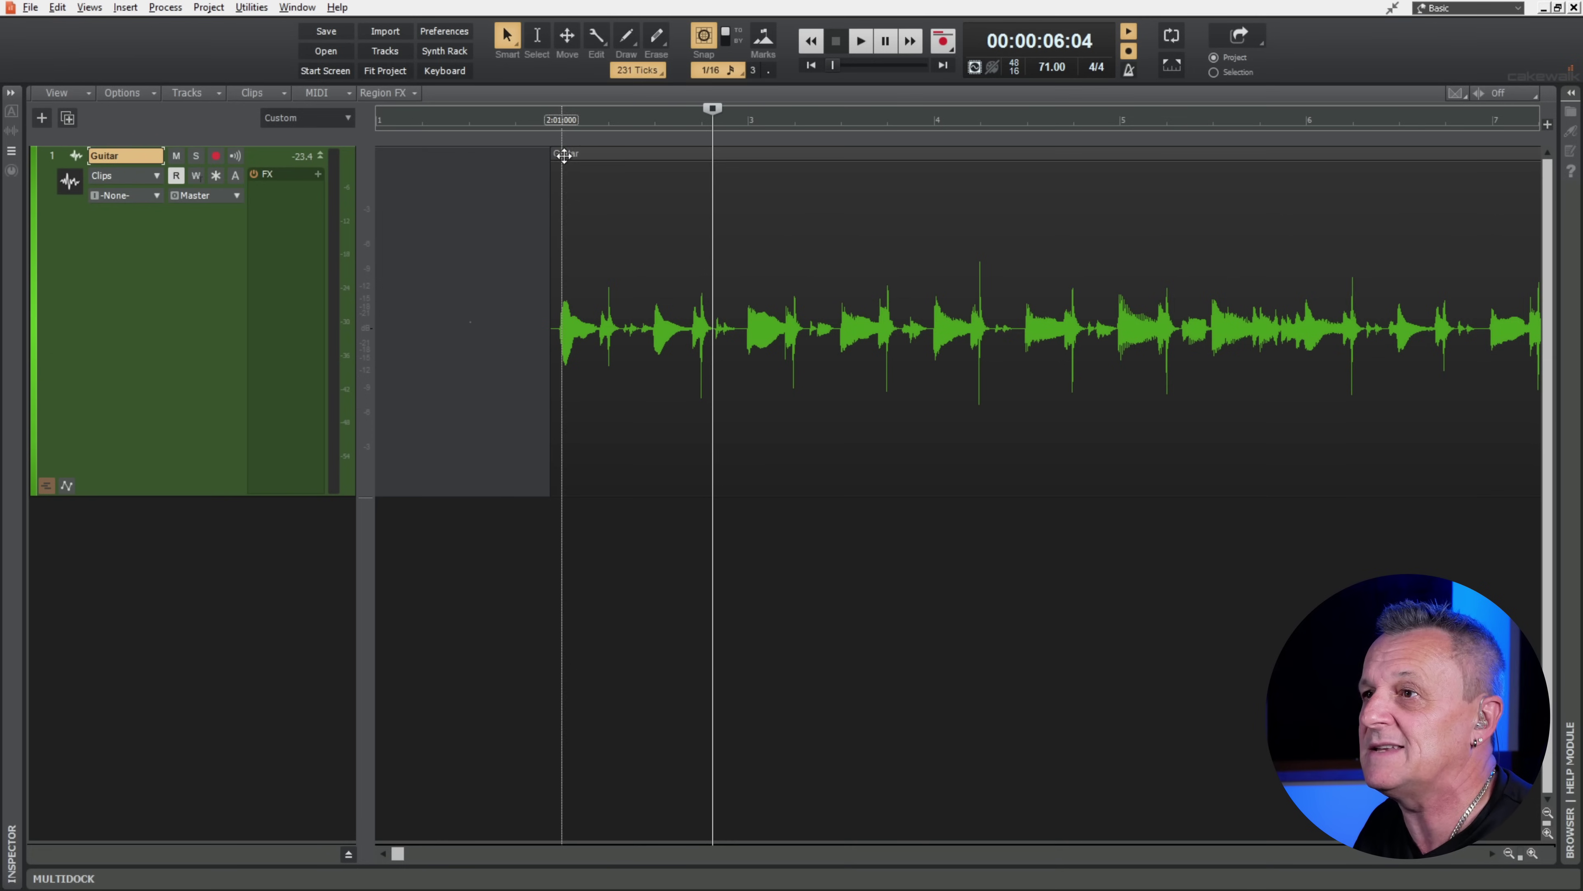
Step: Select the guitar clip, enable AudioSnap on it to reveal its transient markers, and close the AudioSnap palette
left_click(654, 151)
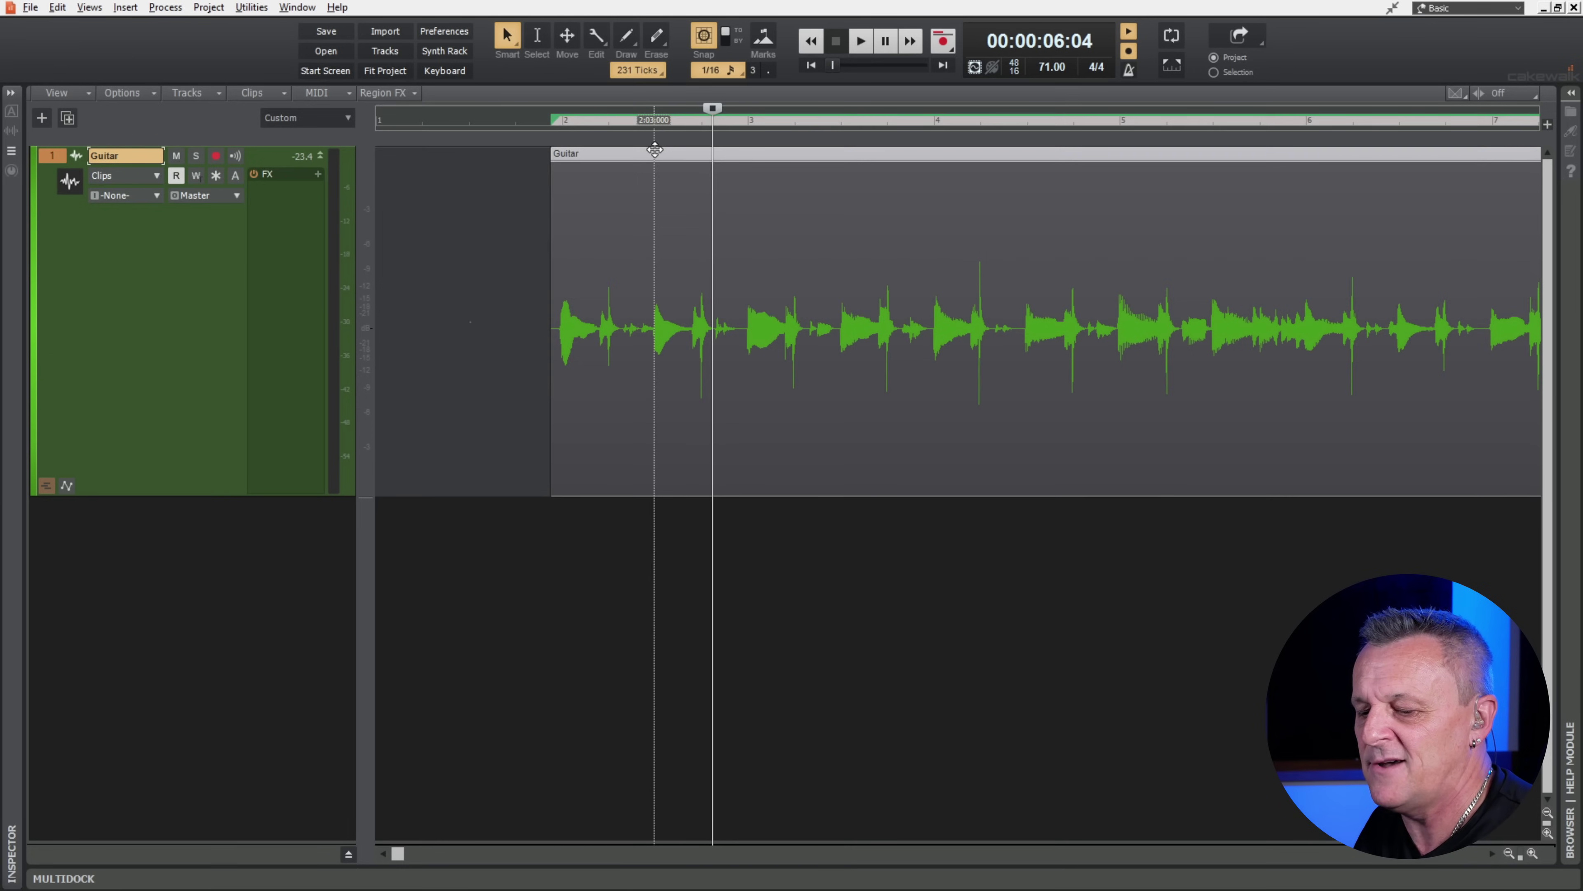
key("a")
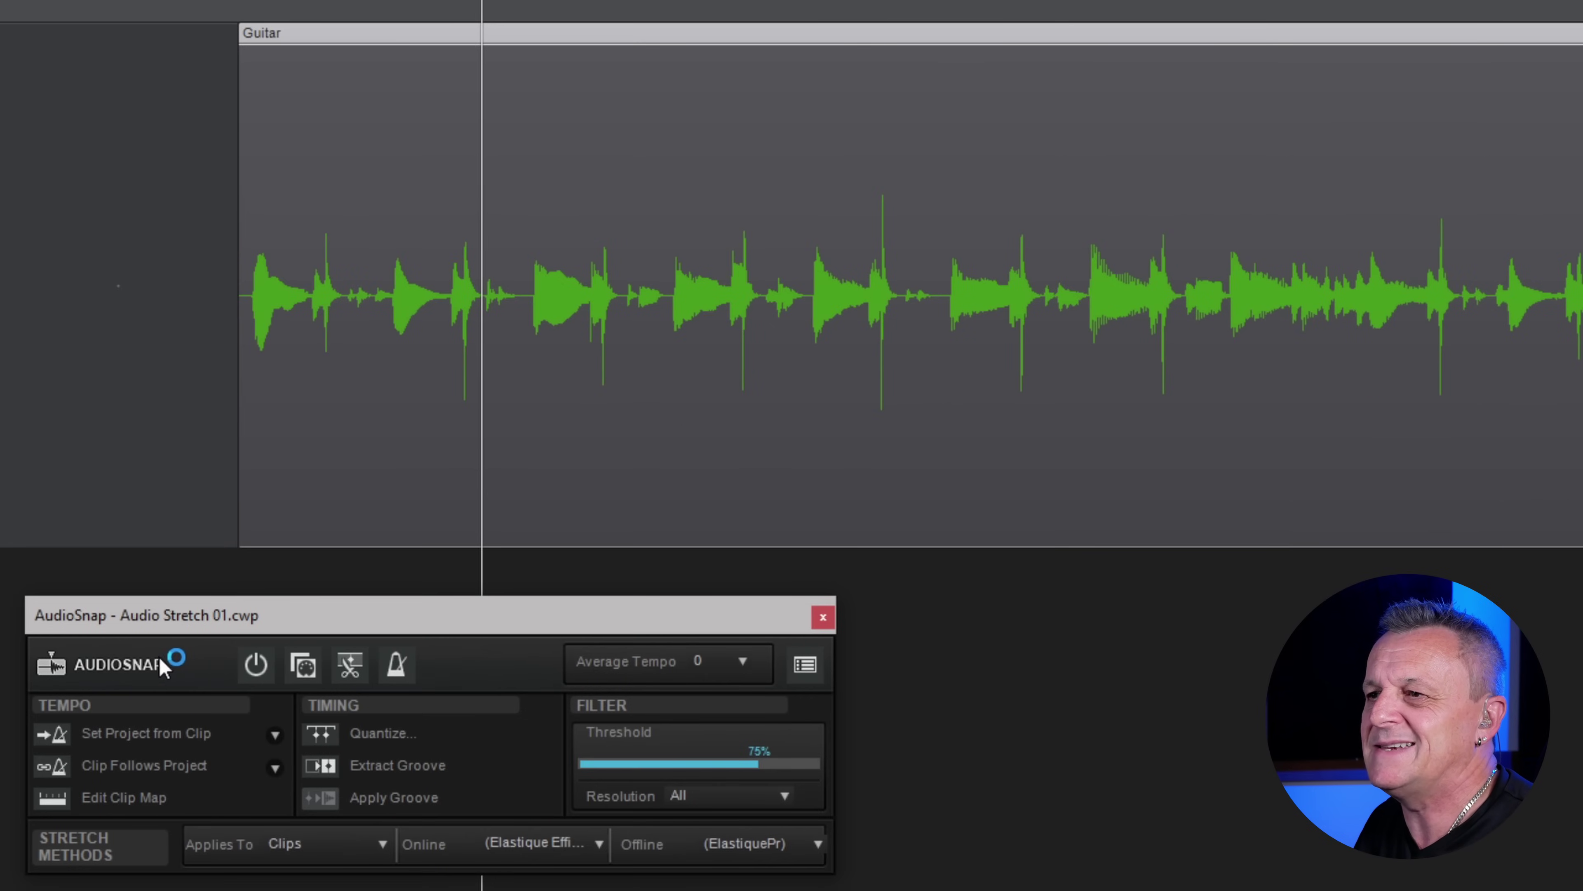
left_click(254, 663)
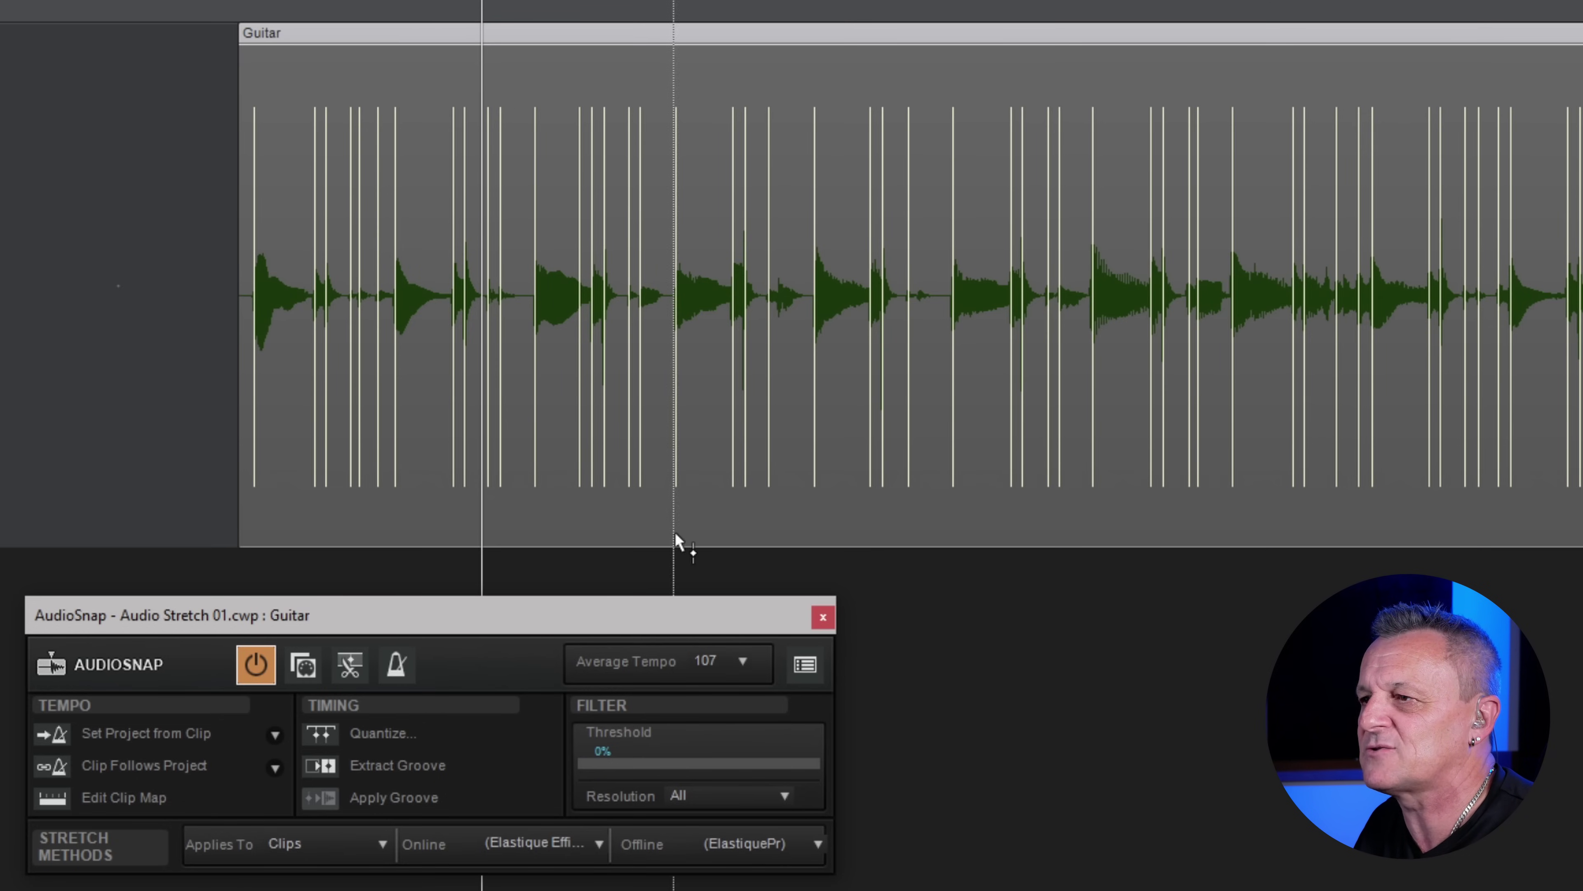
left_click(823, 617)
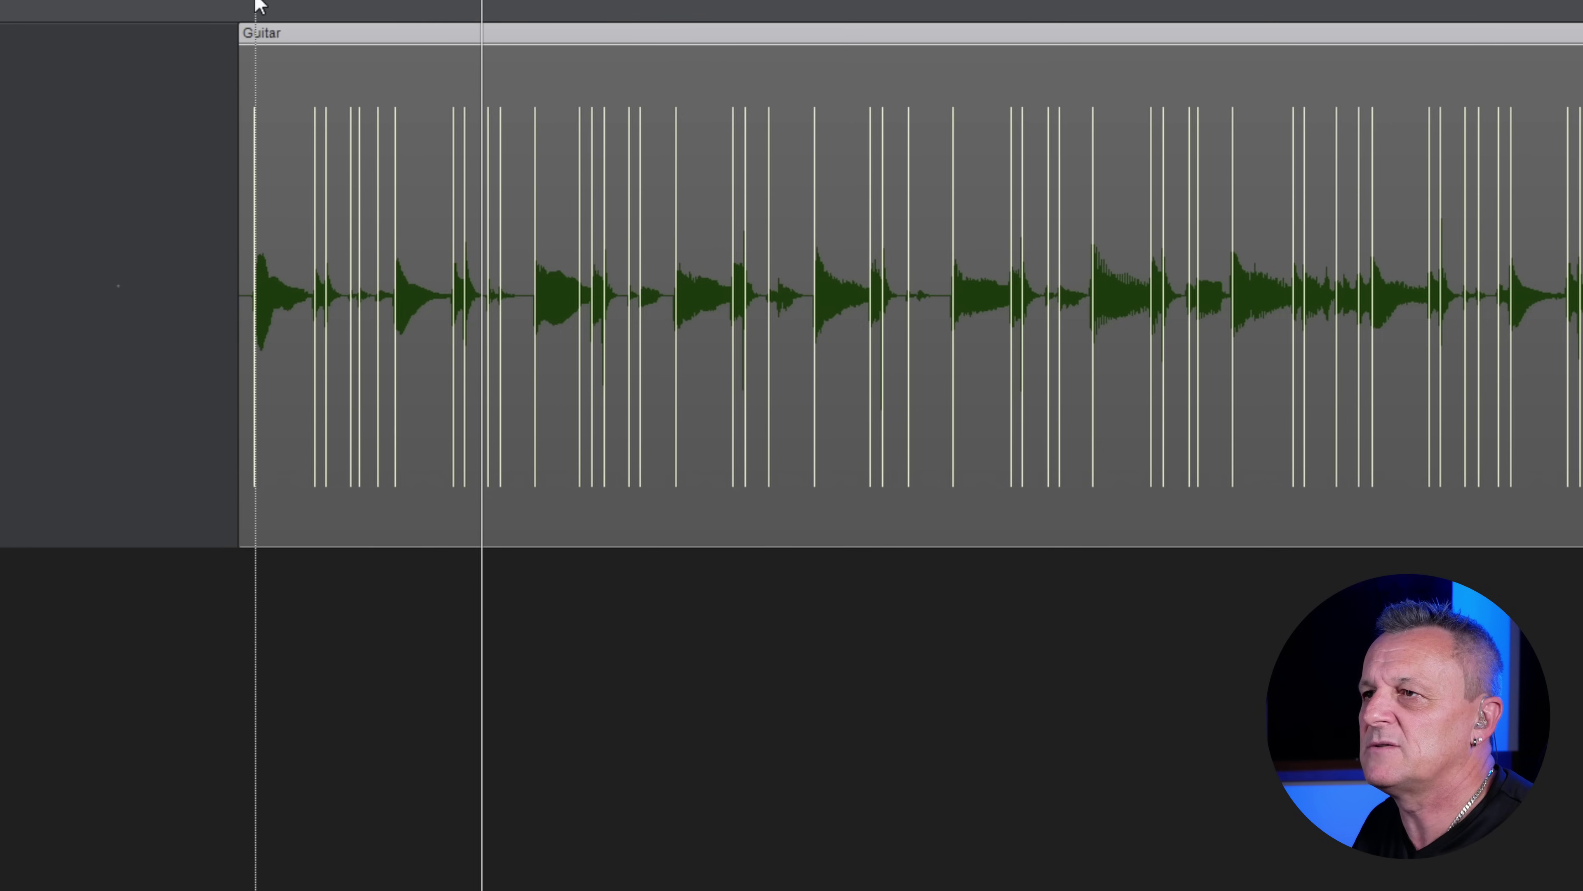
Step: Set measure 2 as the loop region and place the playhead at the start of the guitar clip
left_click_drag(256, 62, 541, 67)
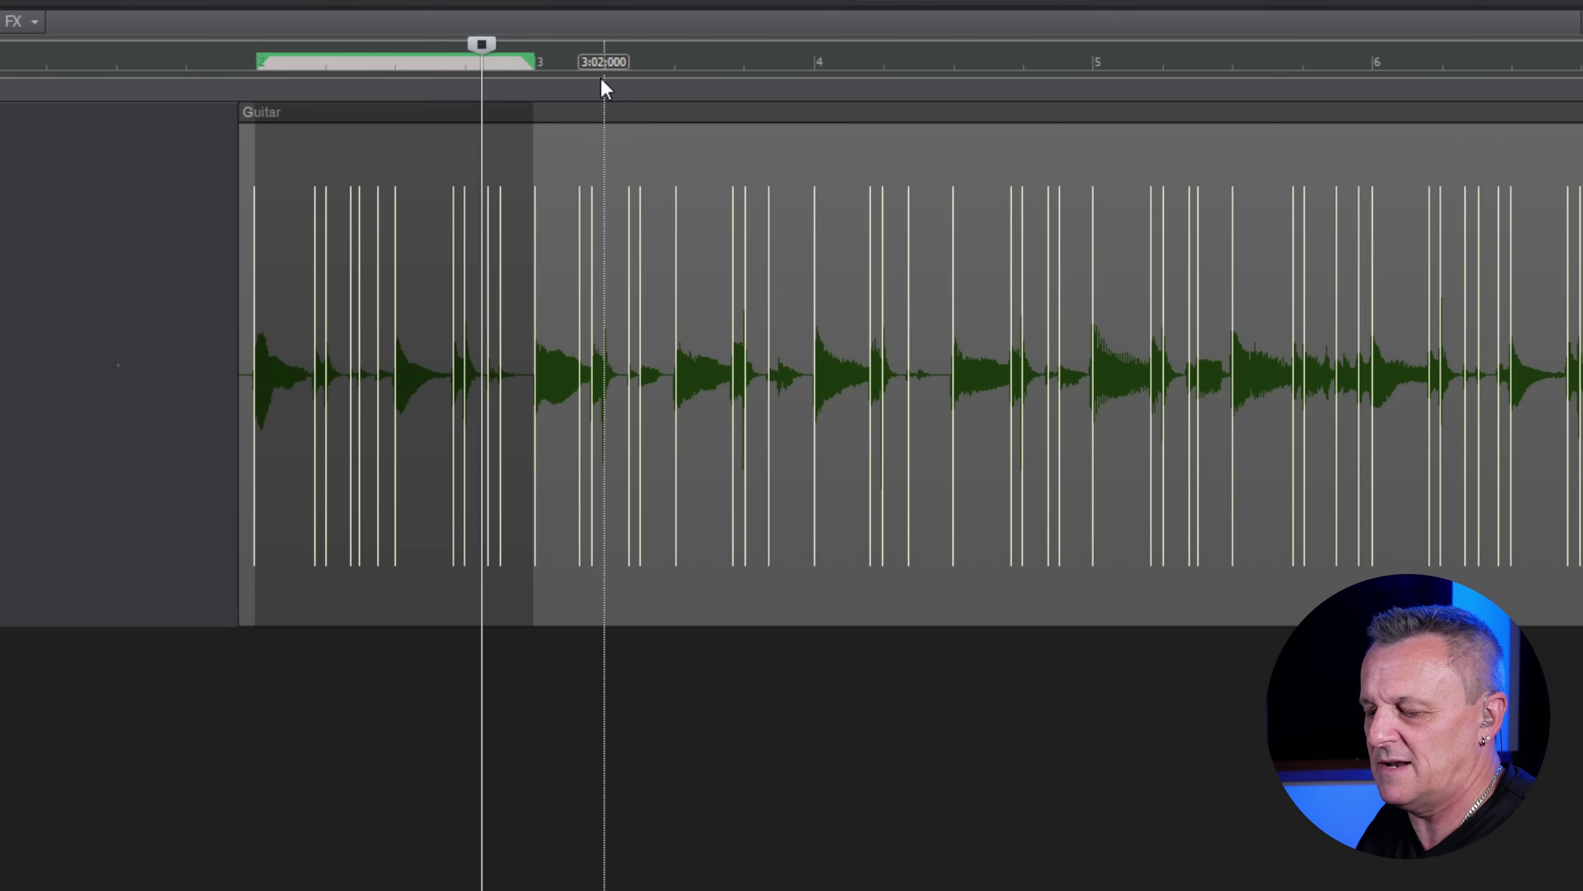
key("l")
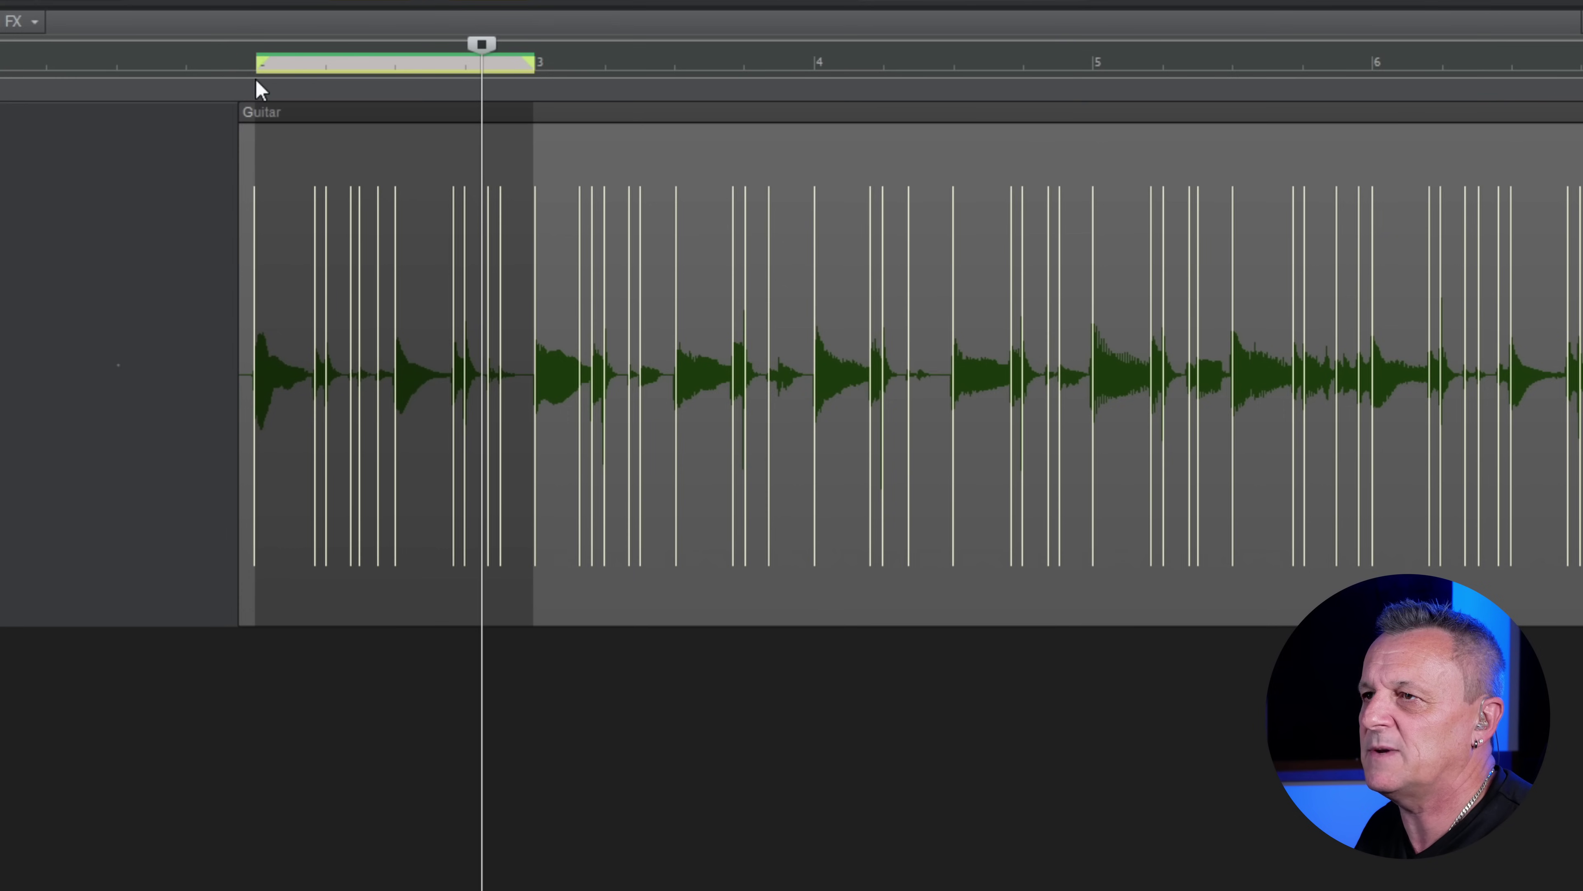
left_click(239, 62)
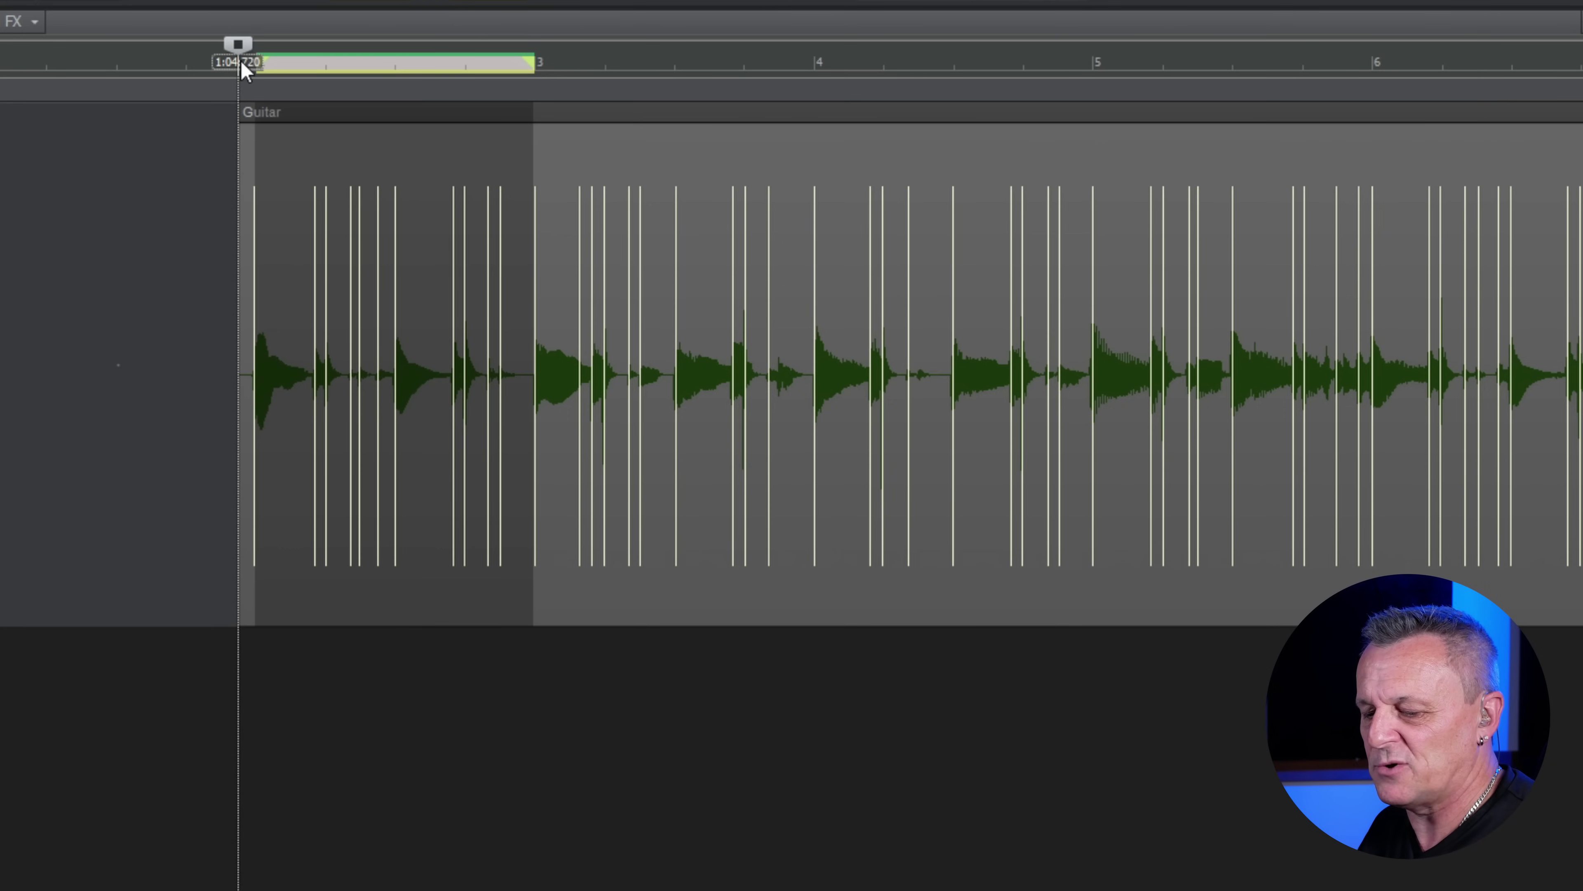
scroll(241, 61, "up", 5)
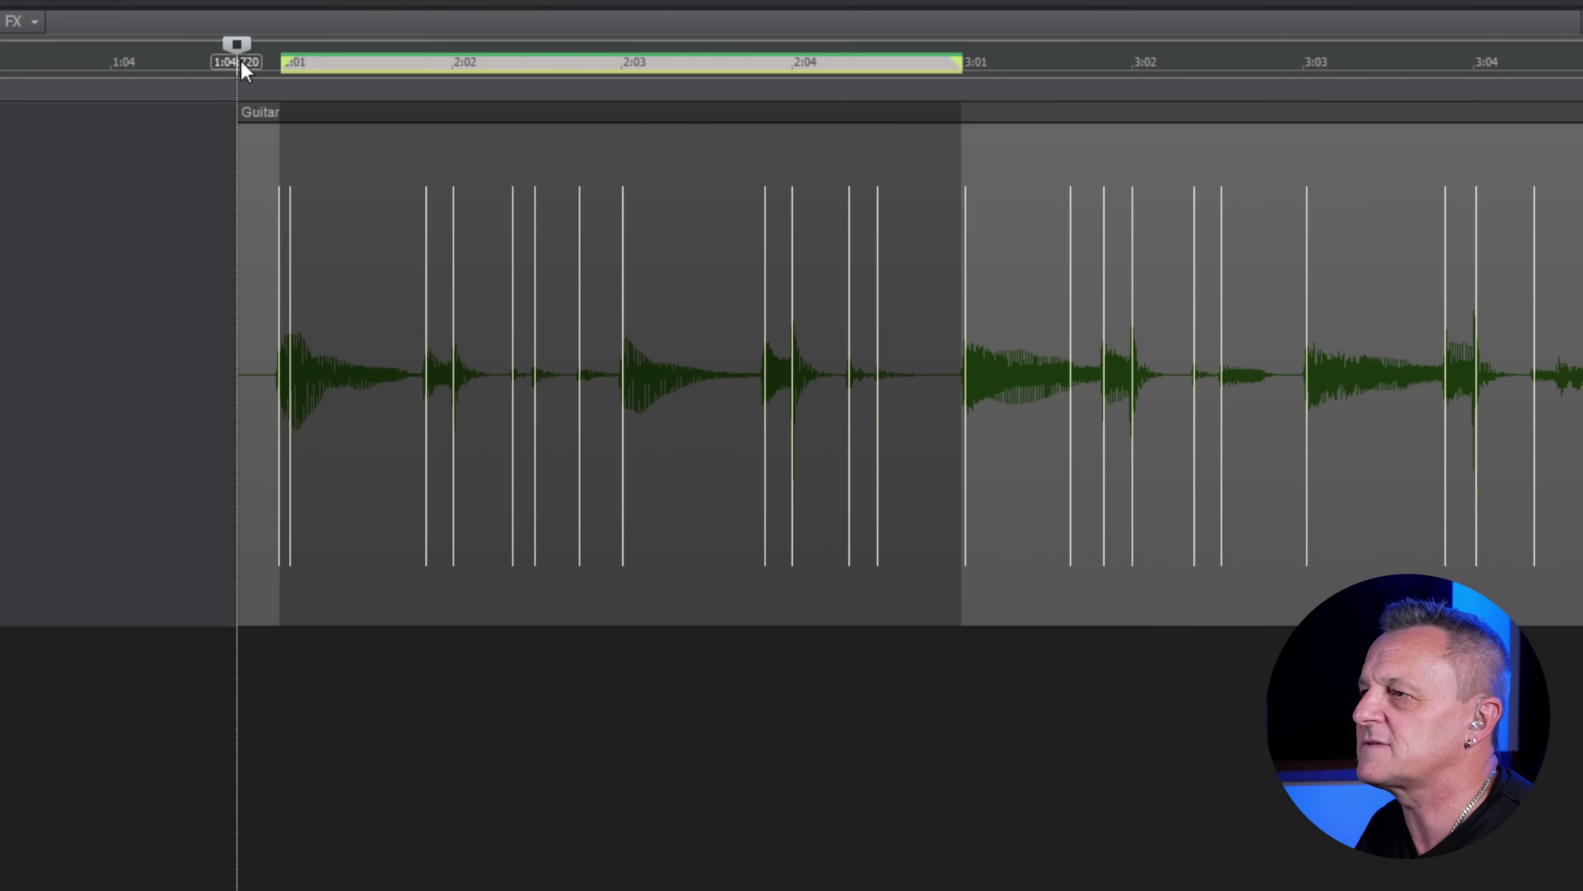
scroll(242, 60, "up", 3)
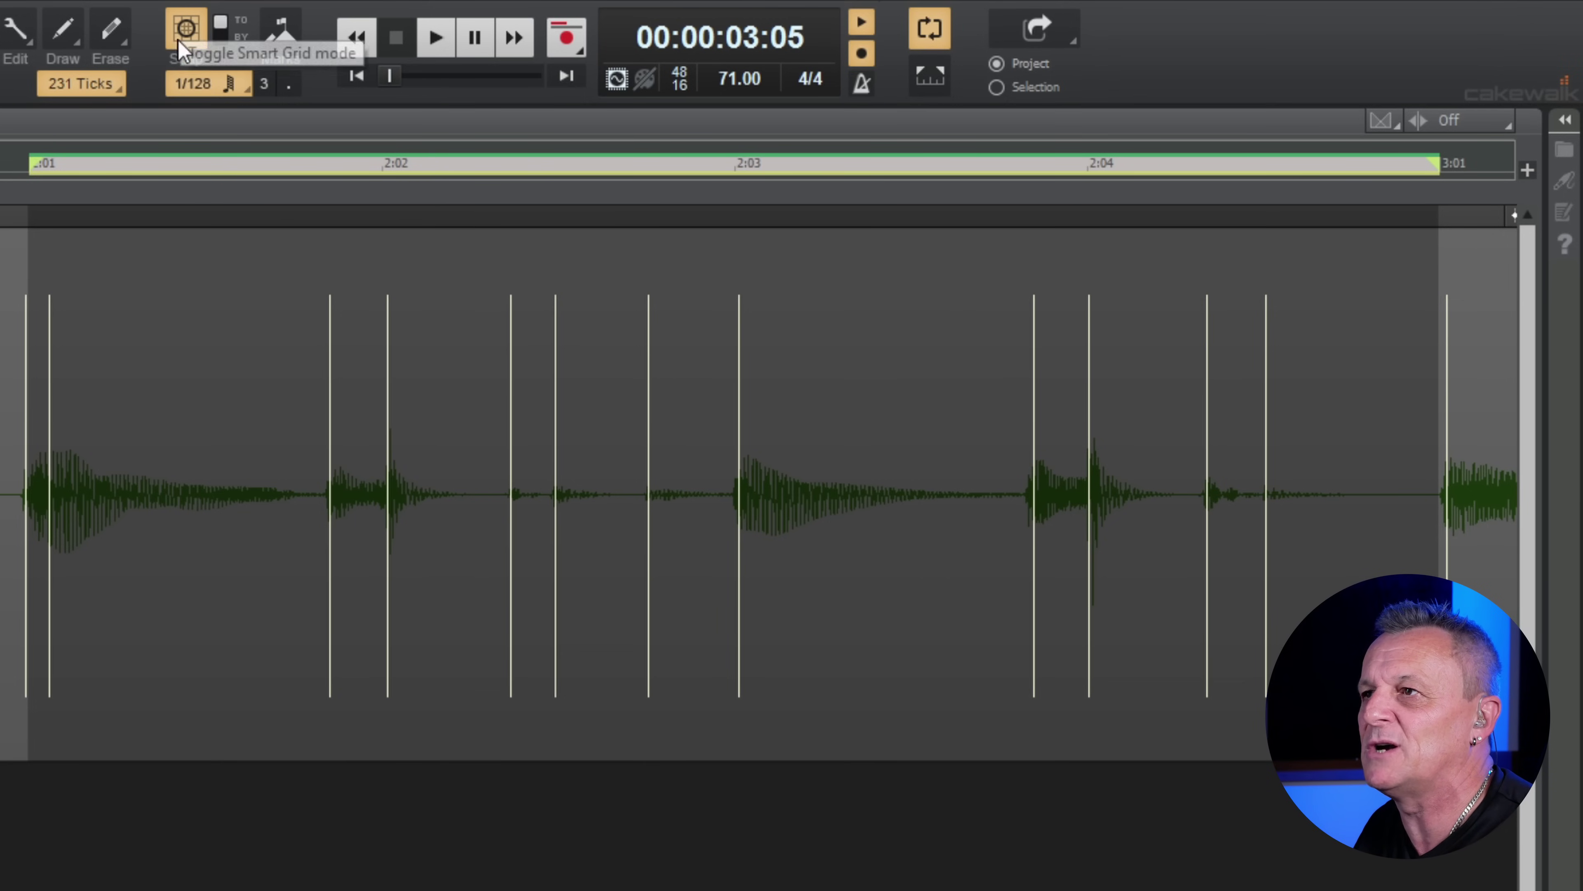
Step: Set the snap grid to fixed 1/32 triplets instead of Smart Grid
left_click(211, 83)
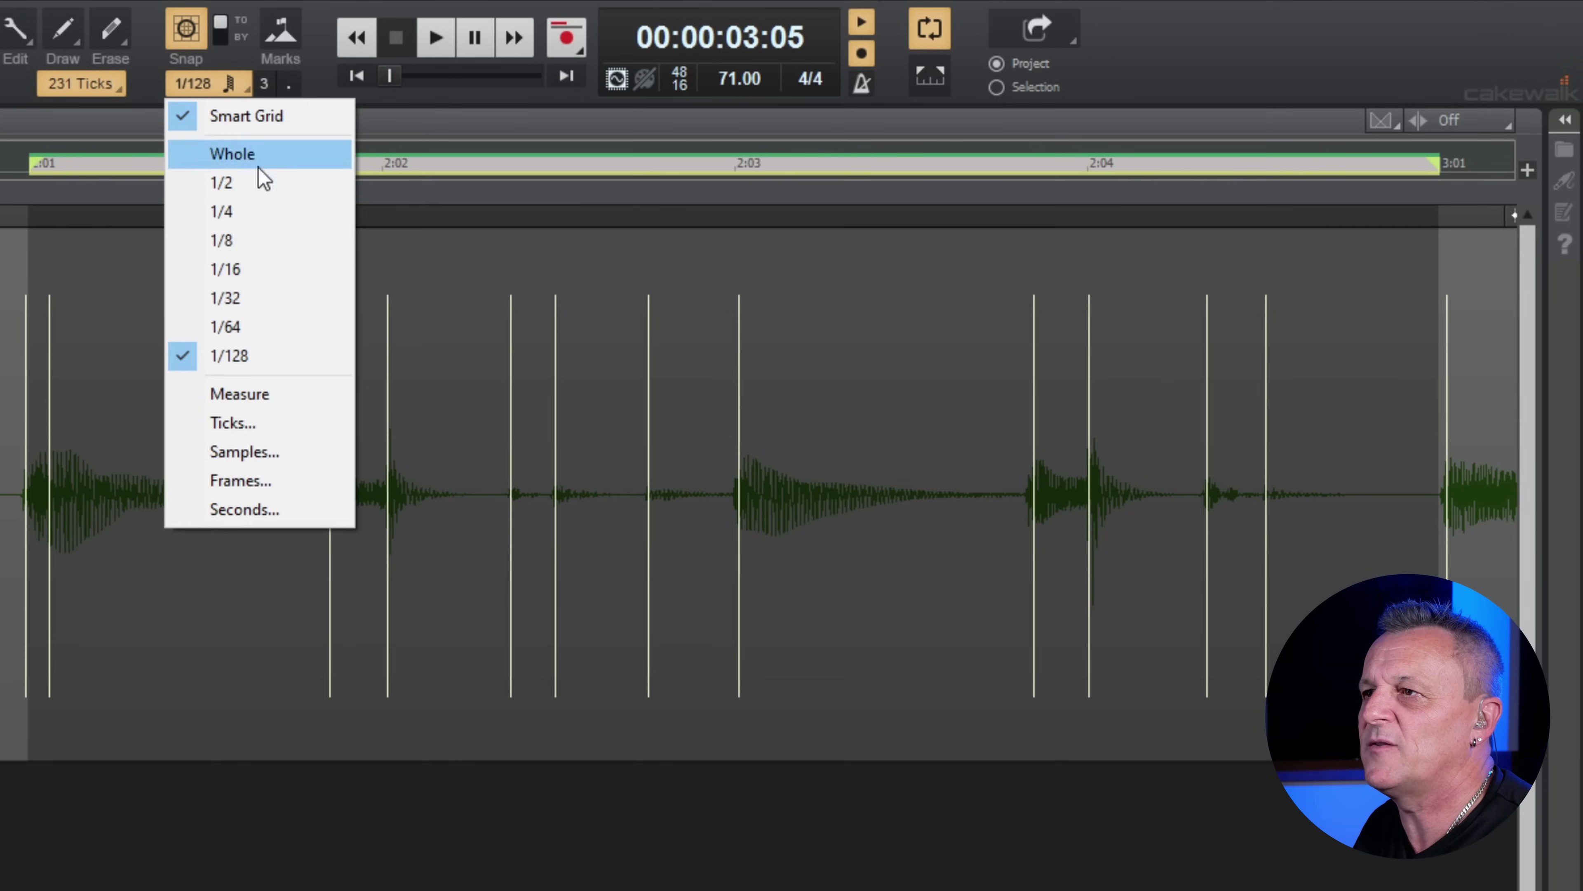
left_click(239, 295)
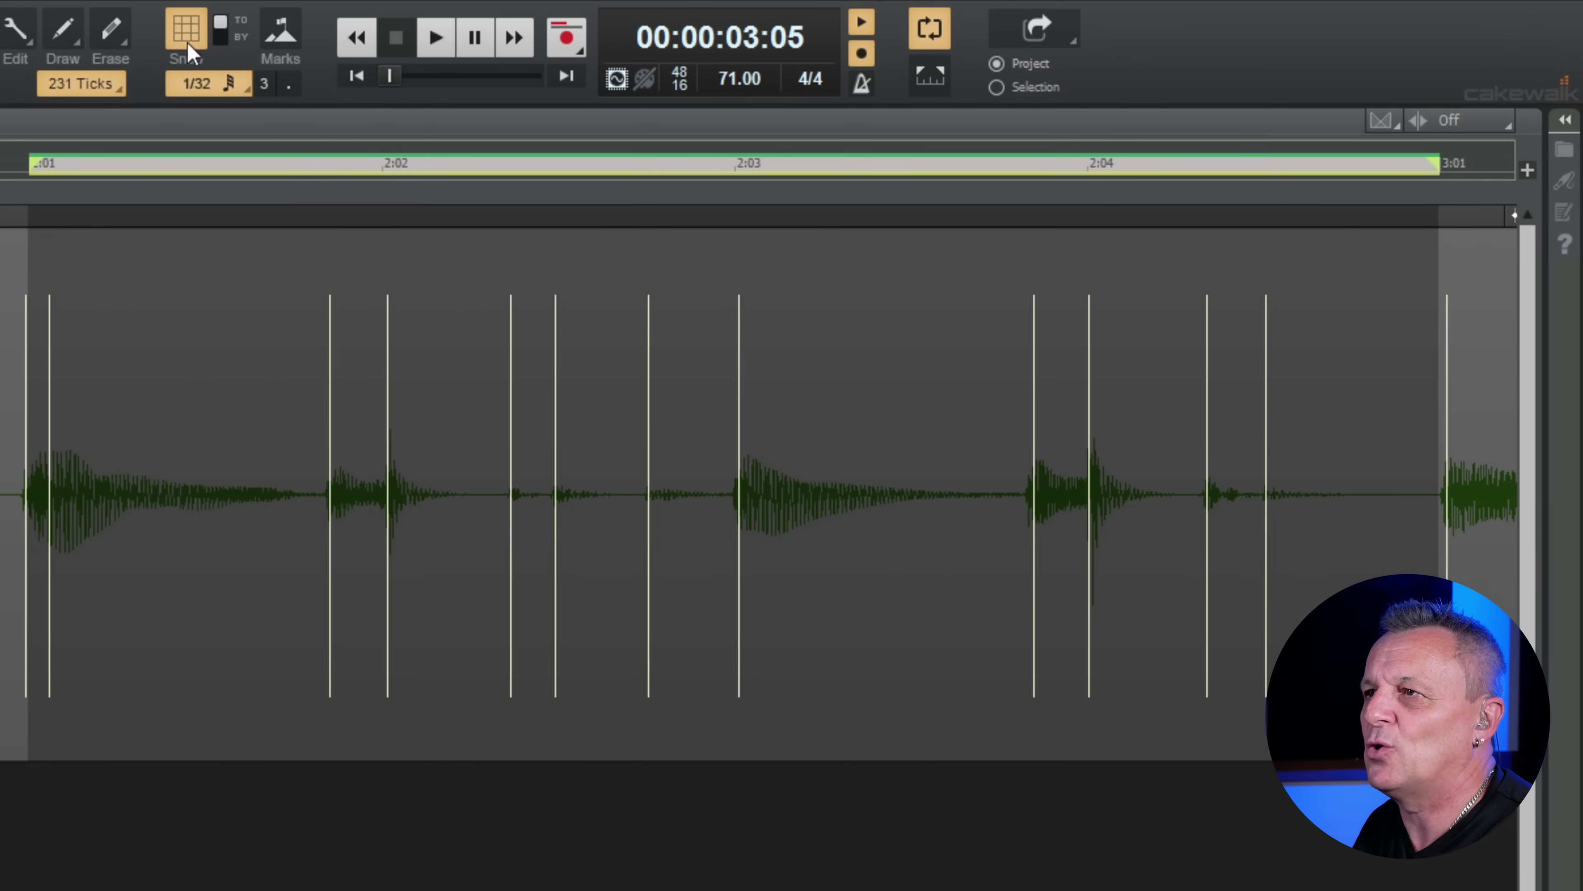
left_click(266, 85)
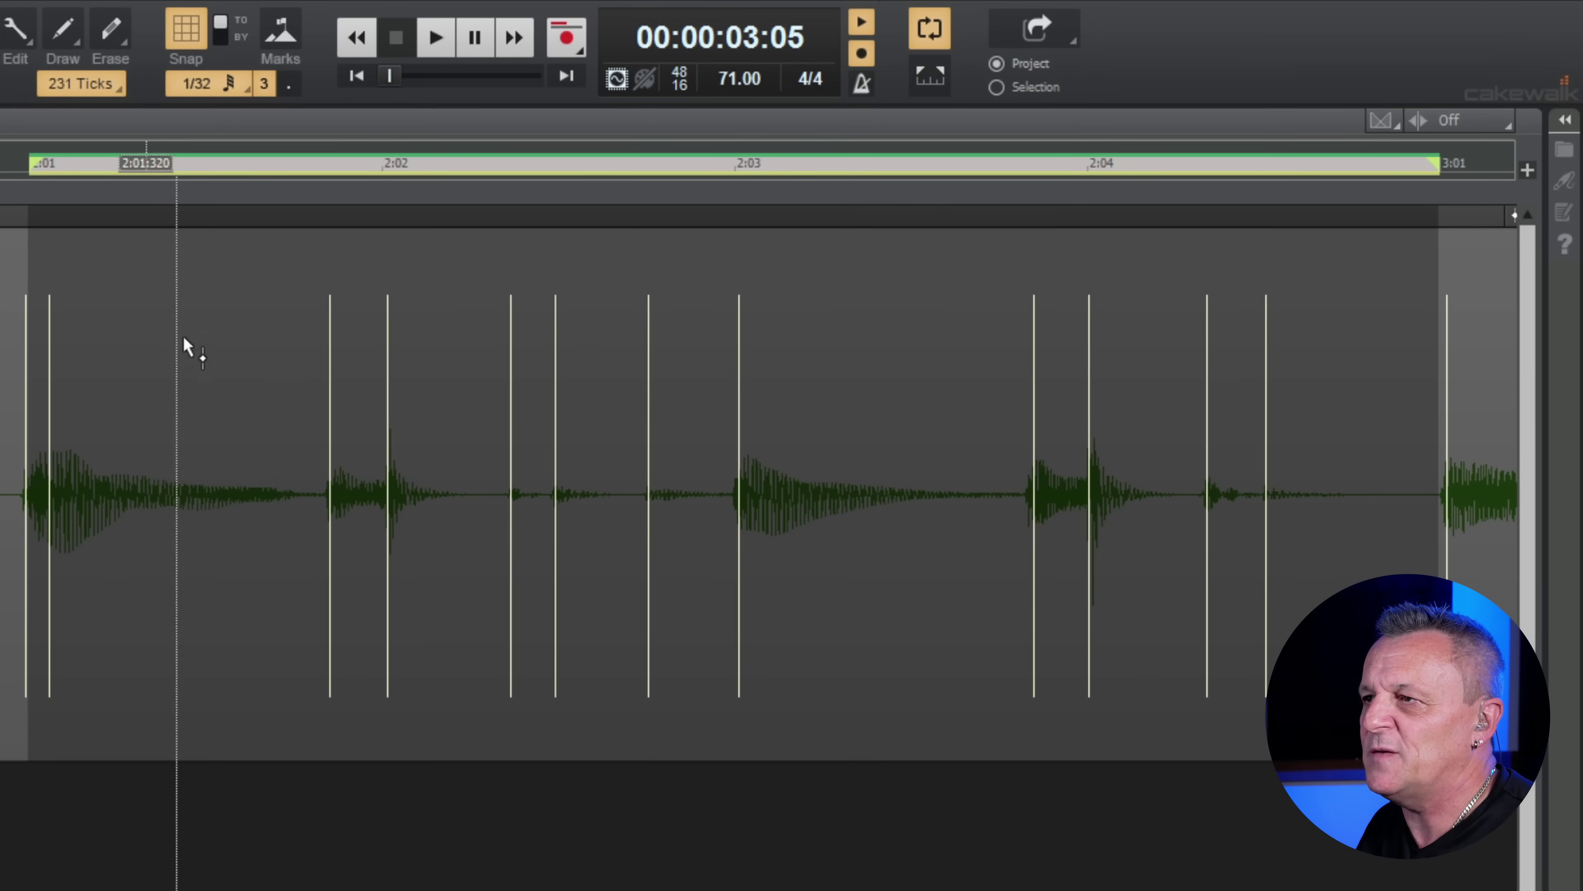
Step: Try stretching the audio by moving transient marker 4 to 2:02:320, and undo the move
mouse_move(510, 430)
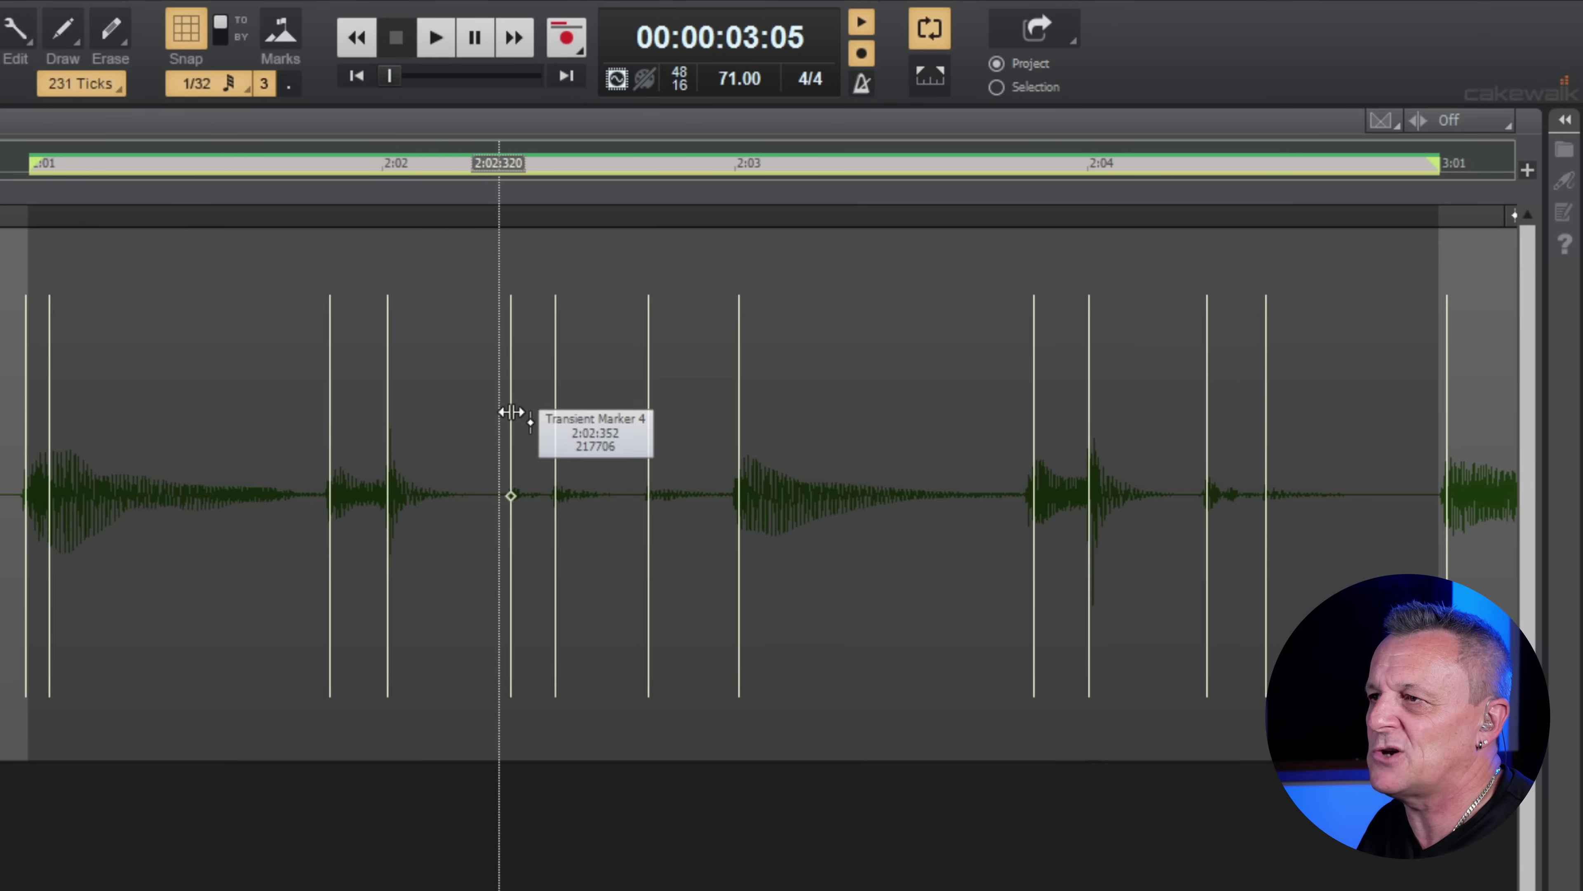
left_click(511, 496)
left_click(511, 497)
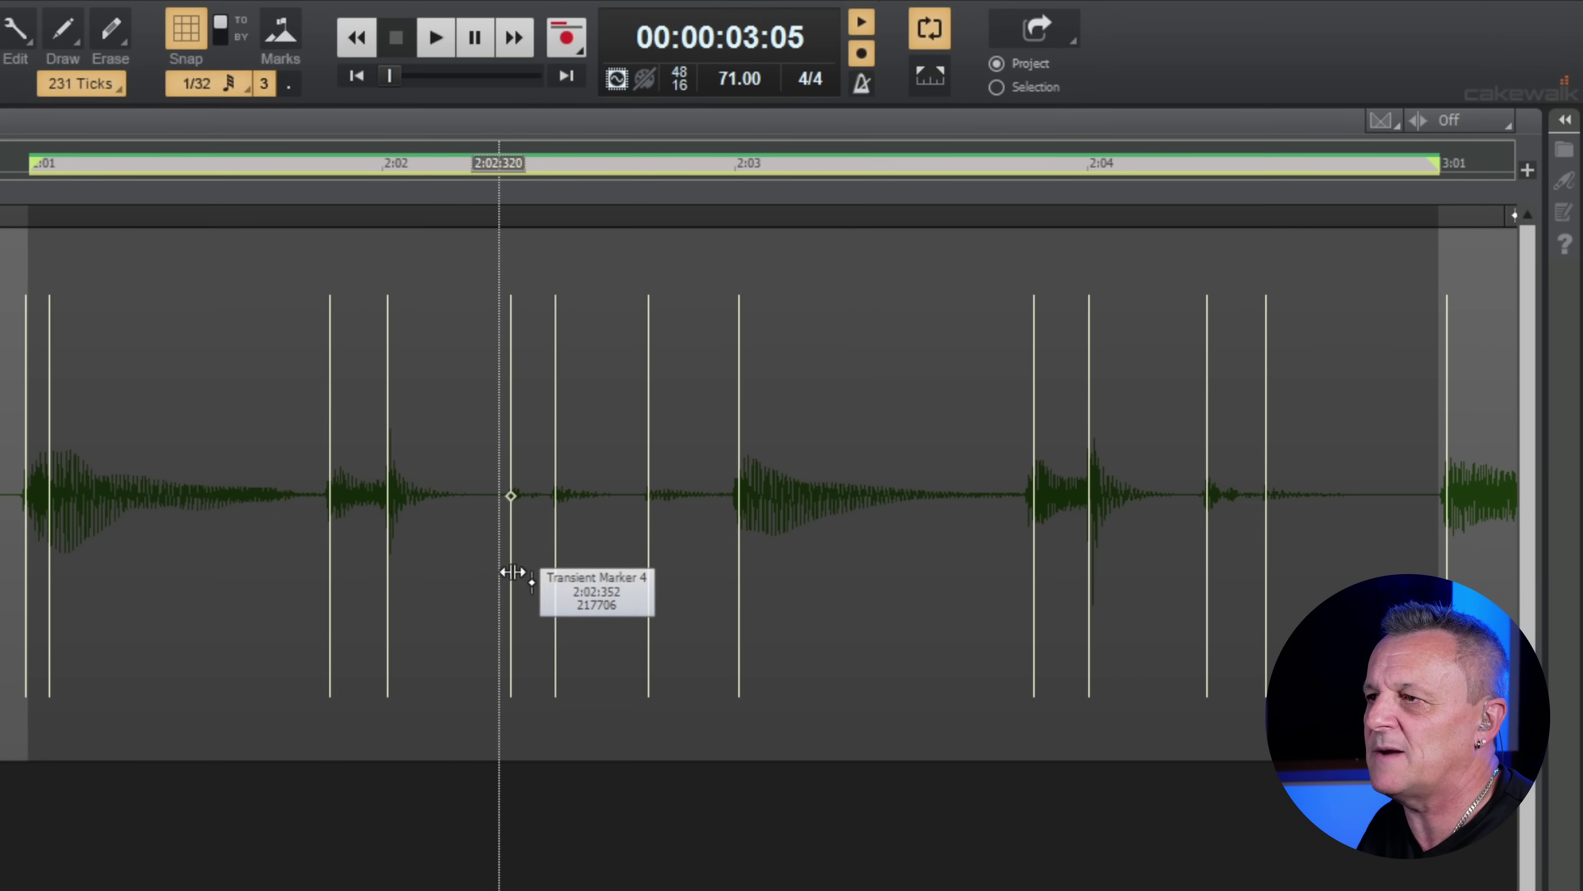
left_click_drag(510, 573, 498, 574)
left_click(520, 493)
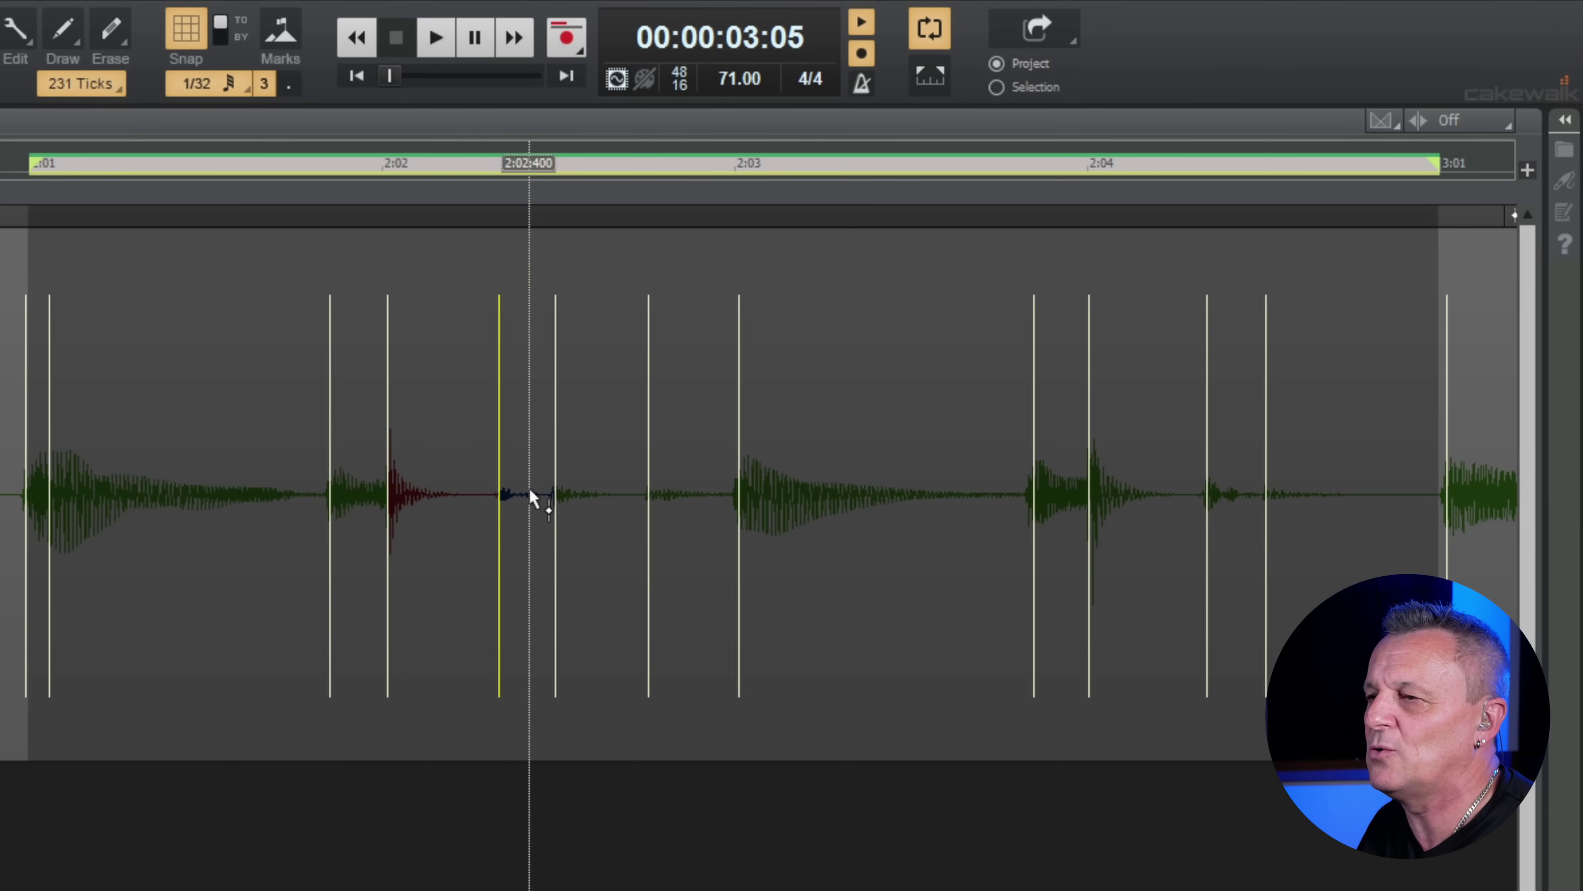
left_click(508, 502)
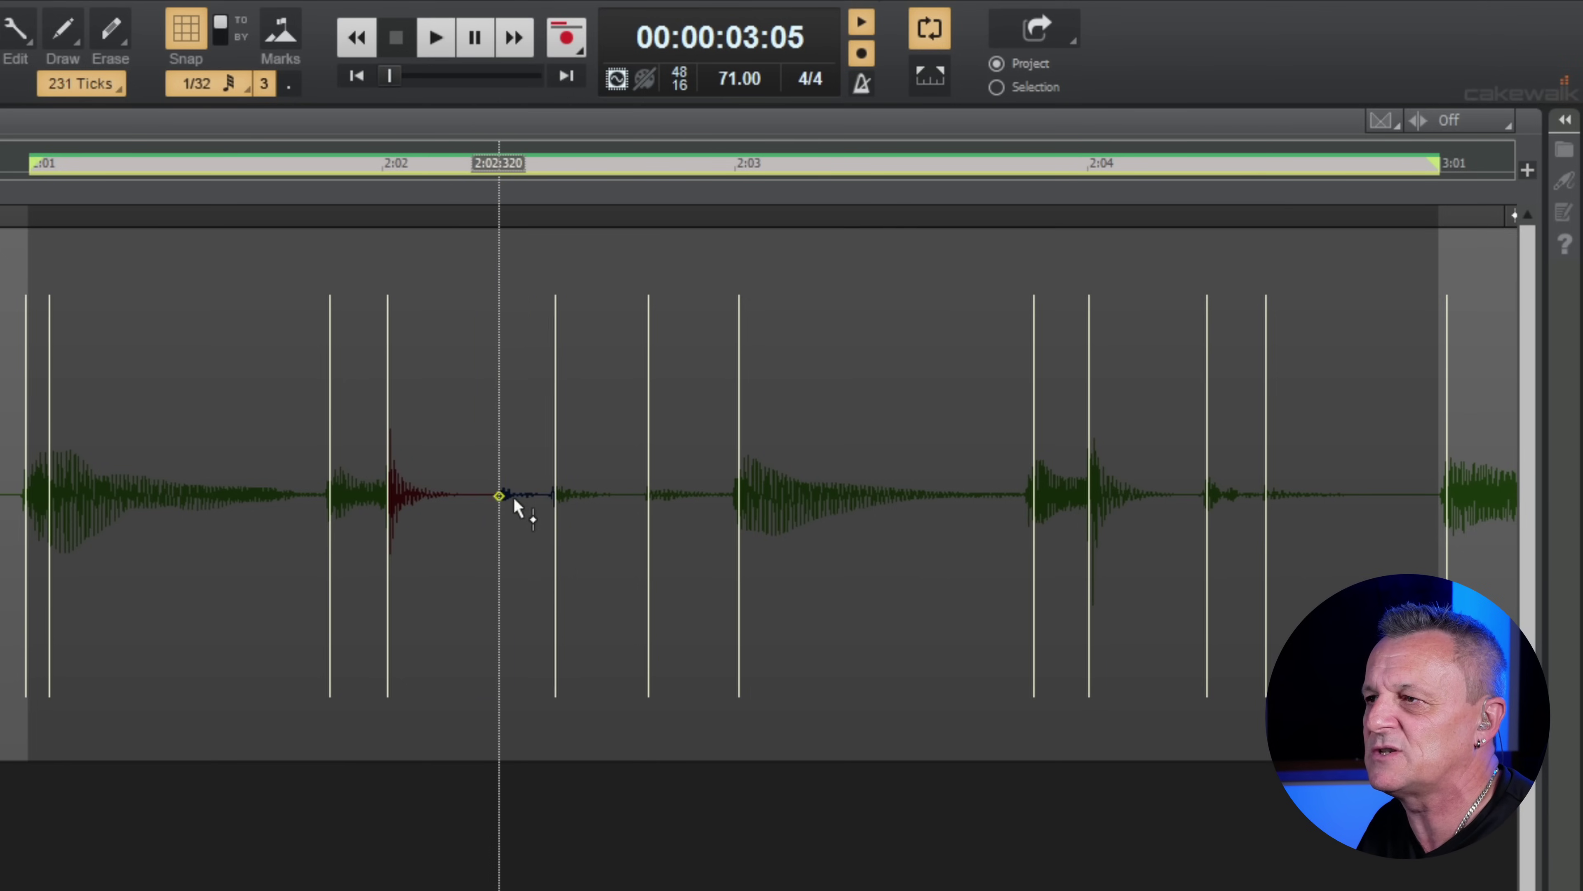
left_click(534, 509)
left_click(408, 495)
left_click_drag(424, 493, 535, 508)
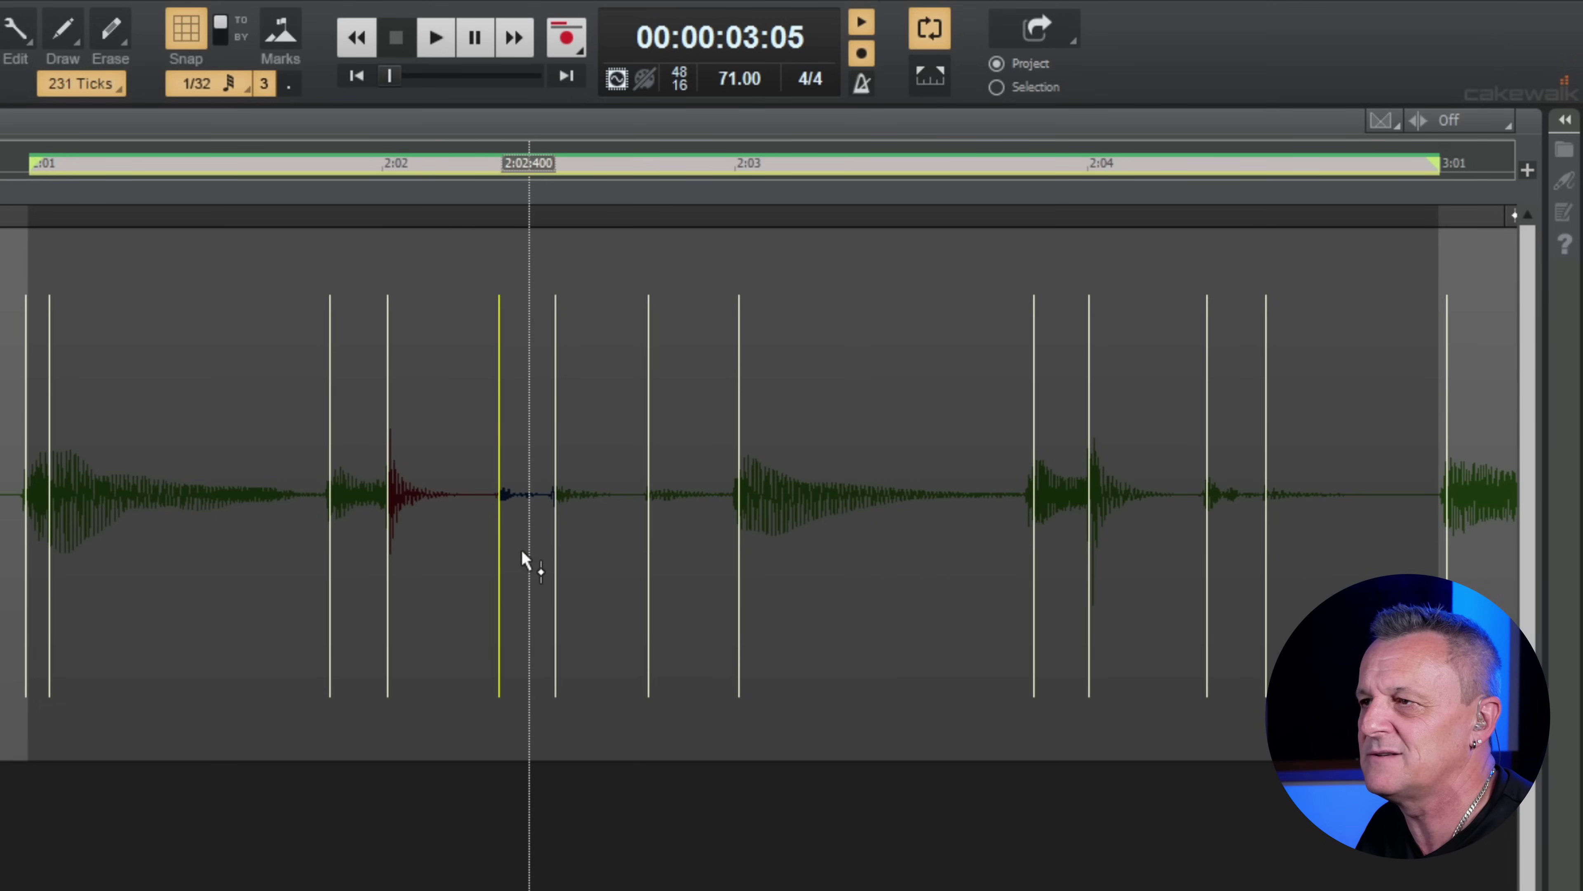
key("ctrl+z")
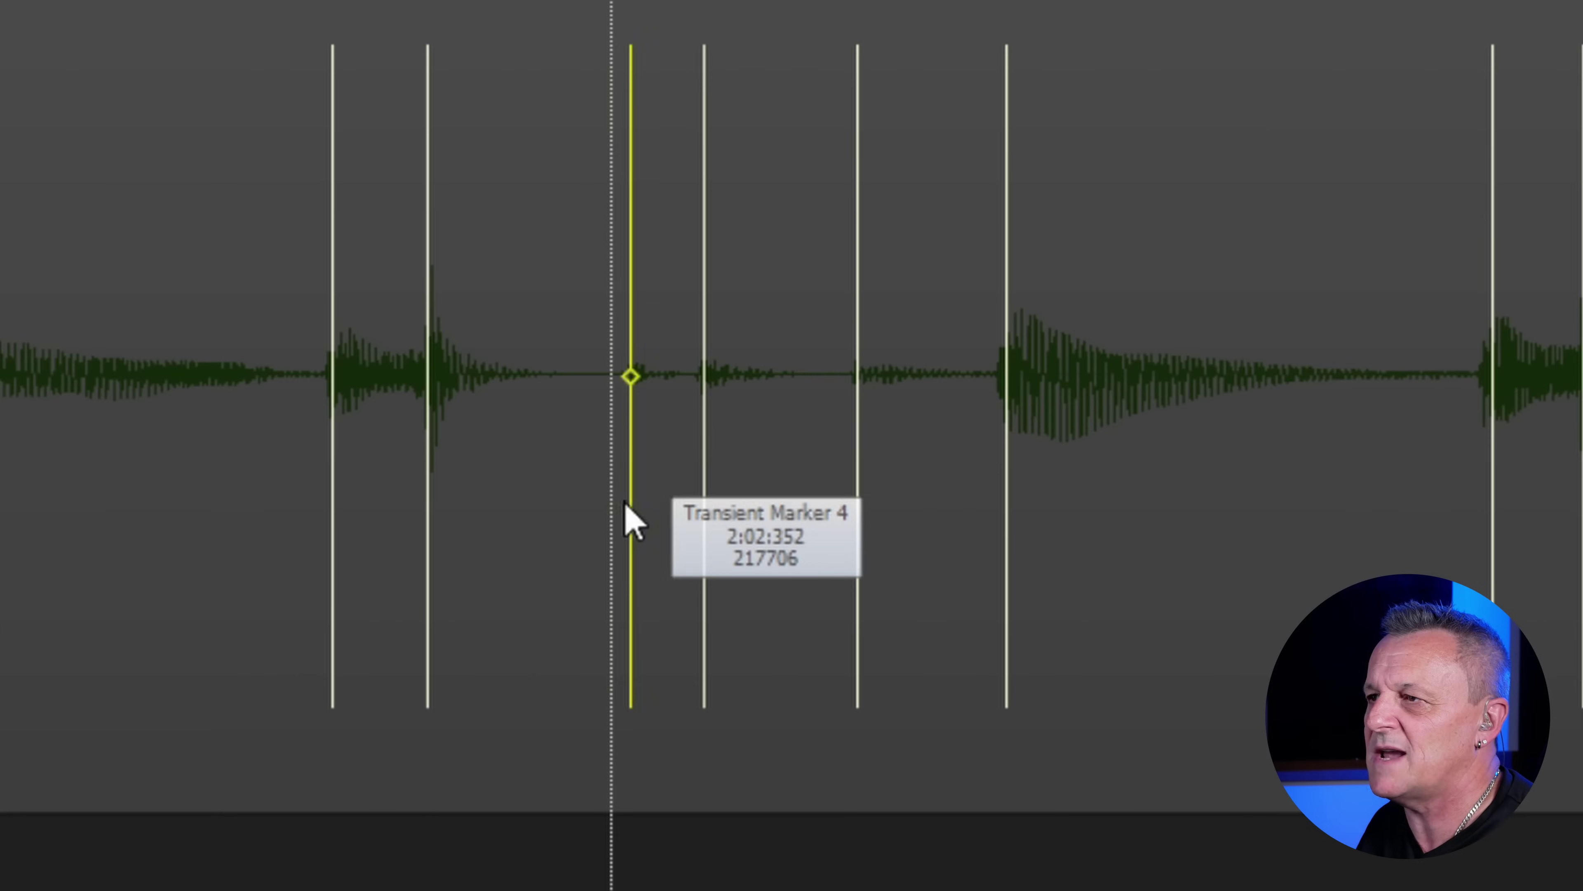
Step: Stretch transient marker 4 to 2:02:320, marker 3 to 2:02:000, and the marker before it to its nearest earlier grid line
left_click_drag(510, 575, 503, 573)
left_click_drag(617, 508, 608, 502)
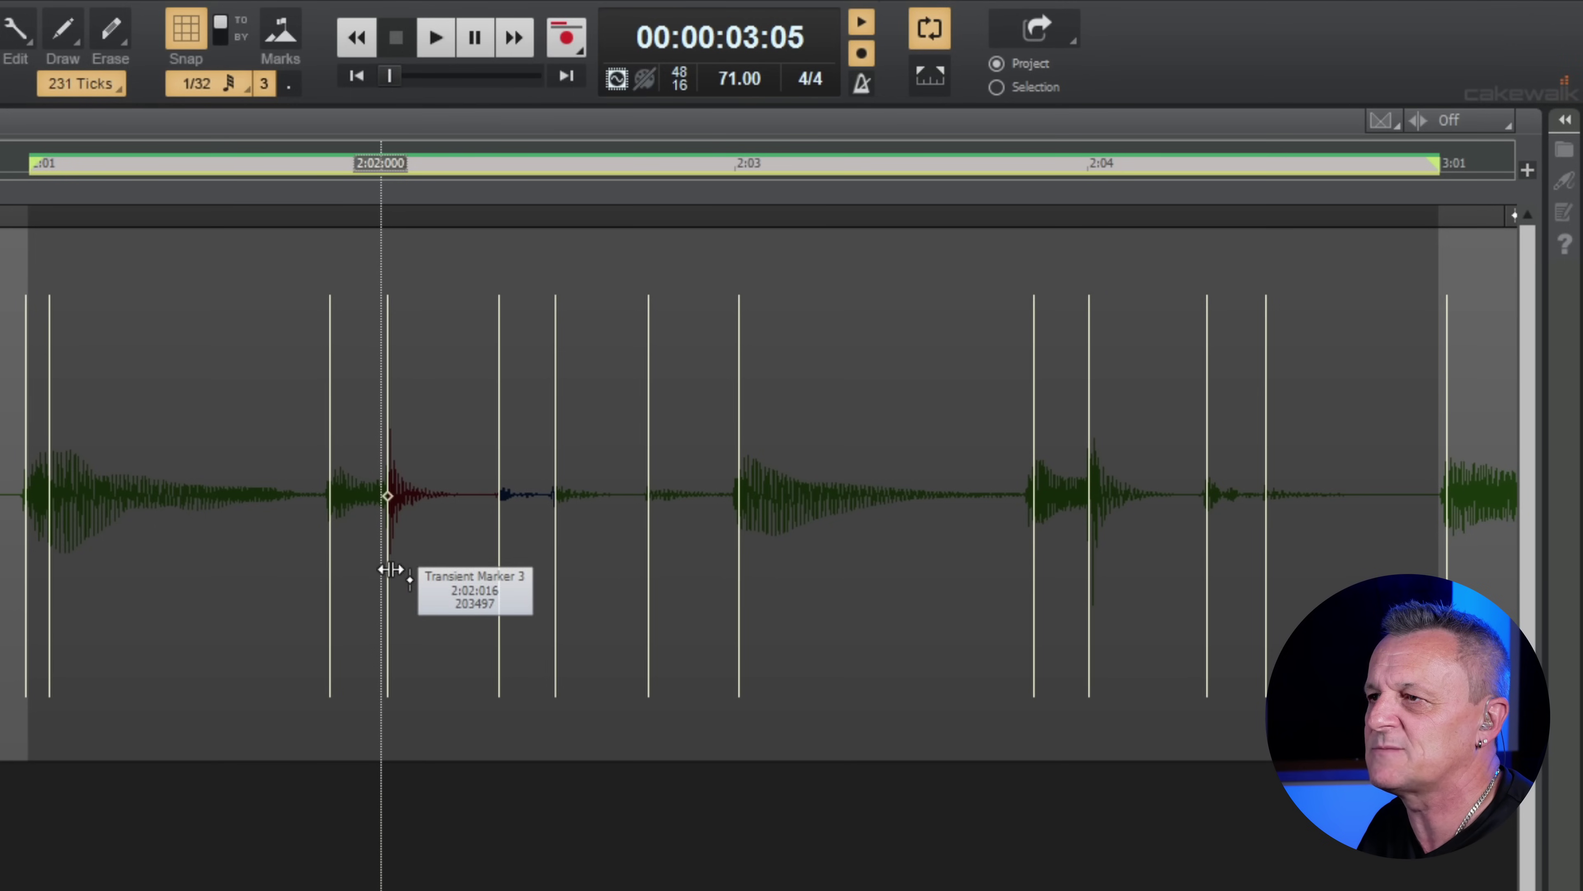
left_click_drag(389, 564, 329, 590)
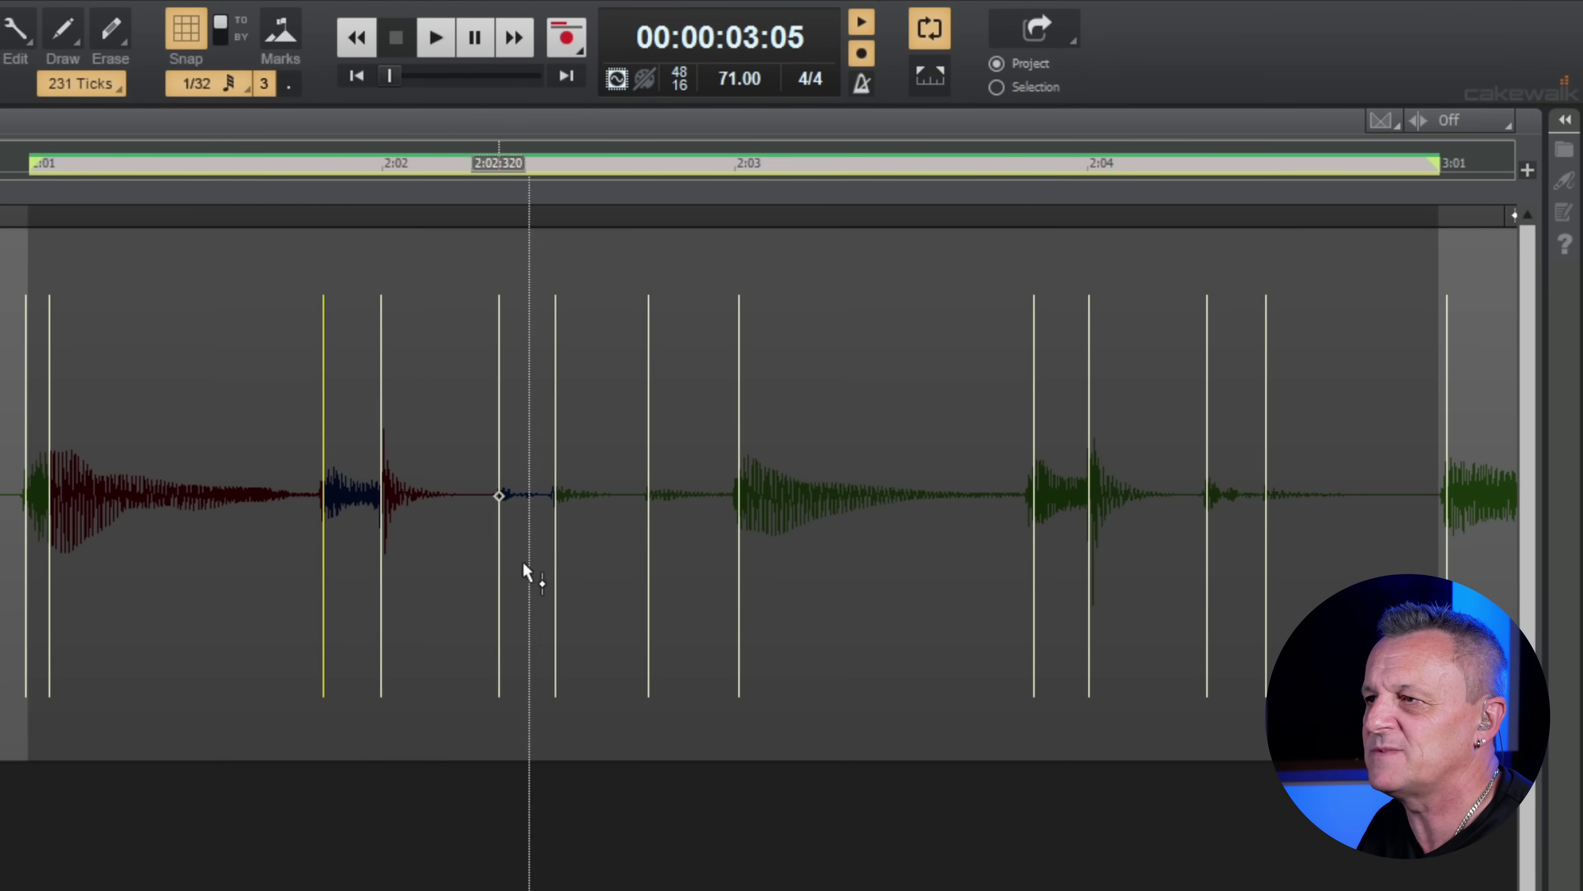
mouse_move(488, 511)
left_mouse_down()
mouse_move(527, 488)
mouse_move(487, 508)
left_mouse_up()
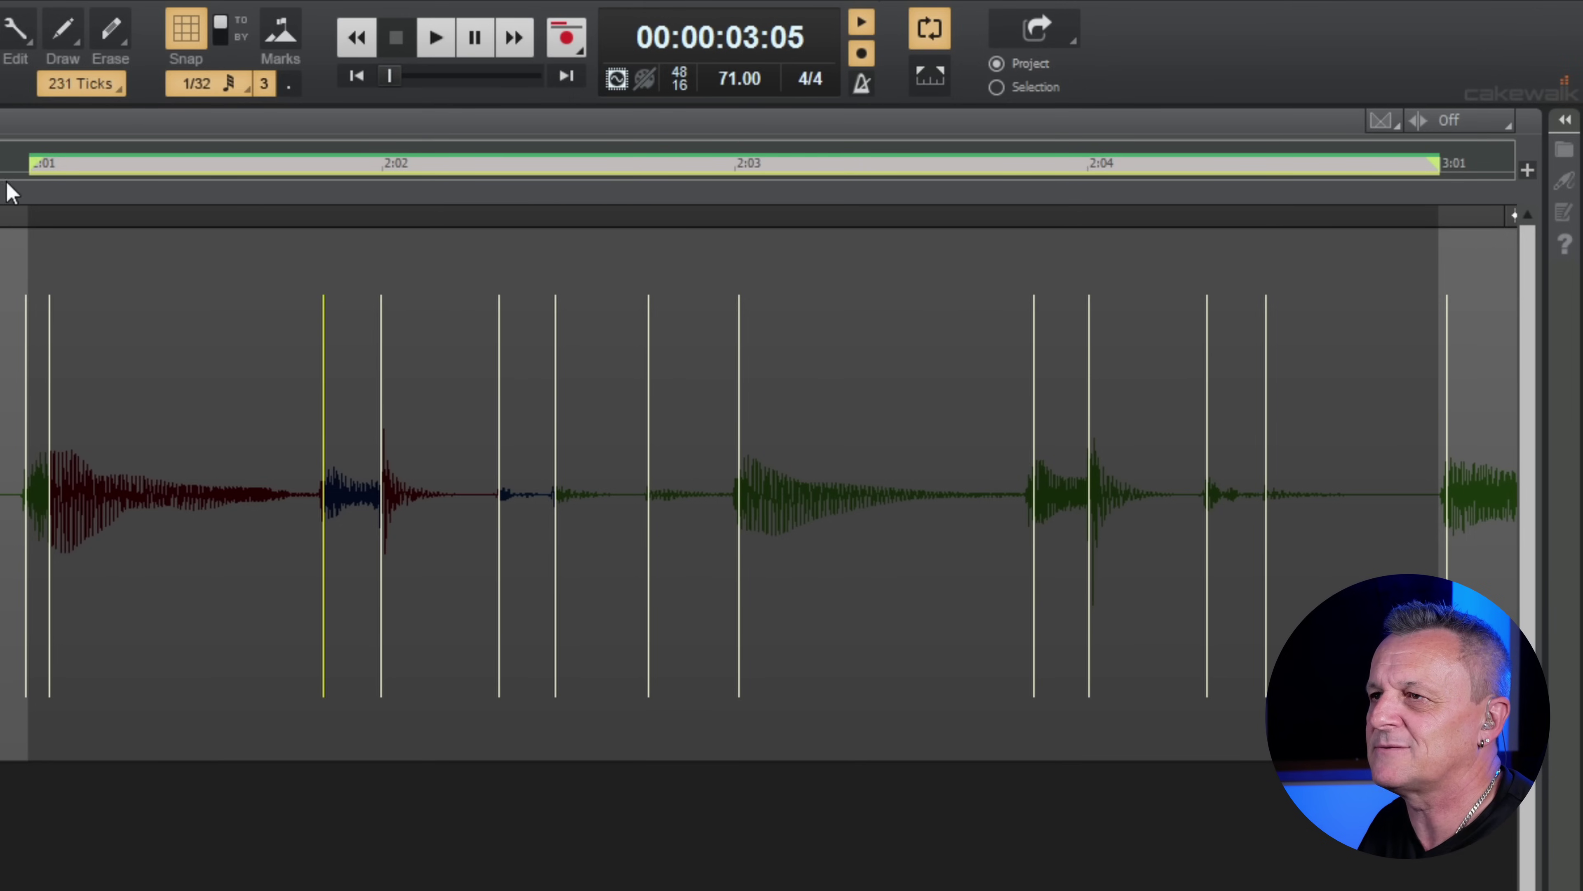
Step: Play the looped measure from 2:01:000 to check the adjusted guitar timing
left_click(16, 167)
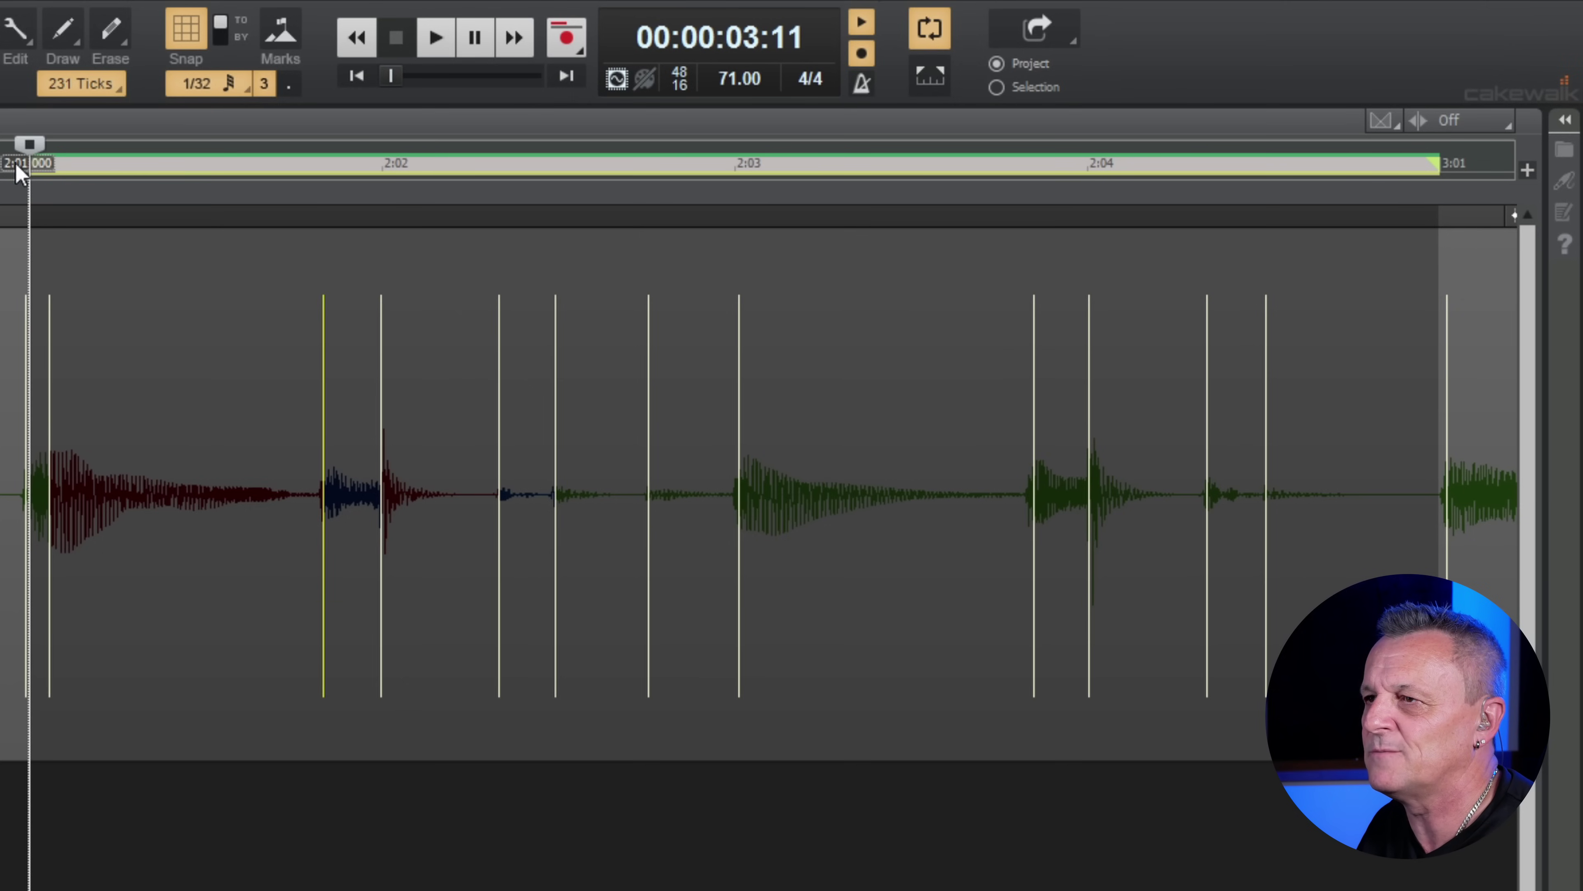
key("space")
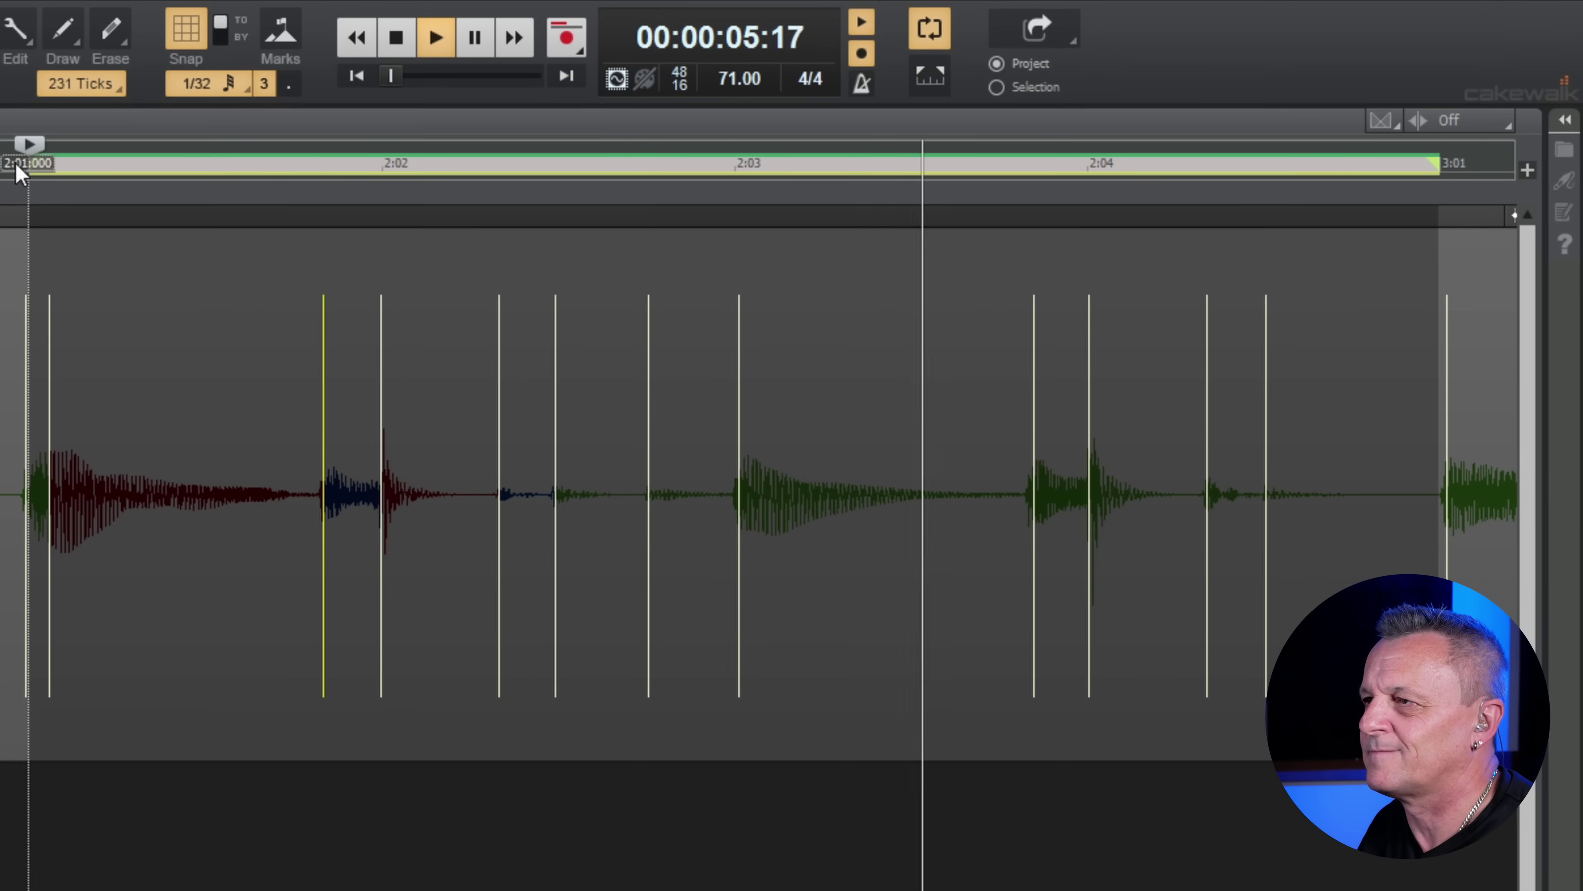
key("space")
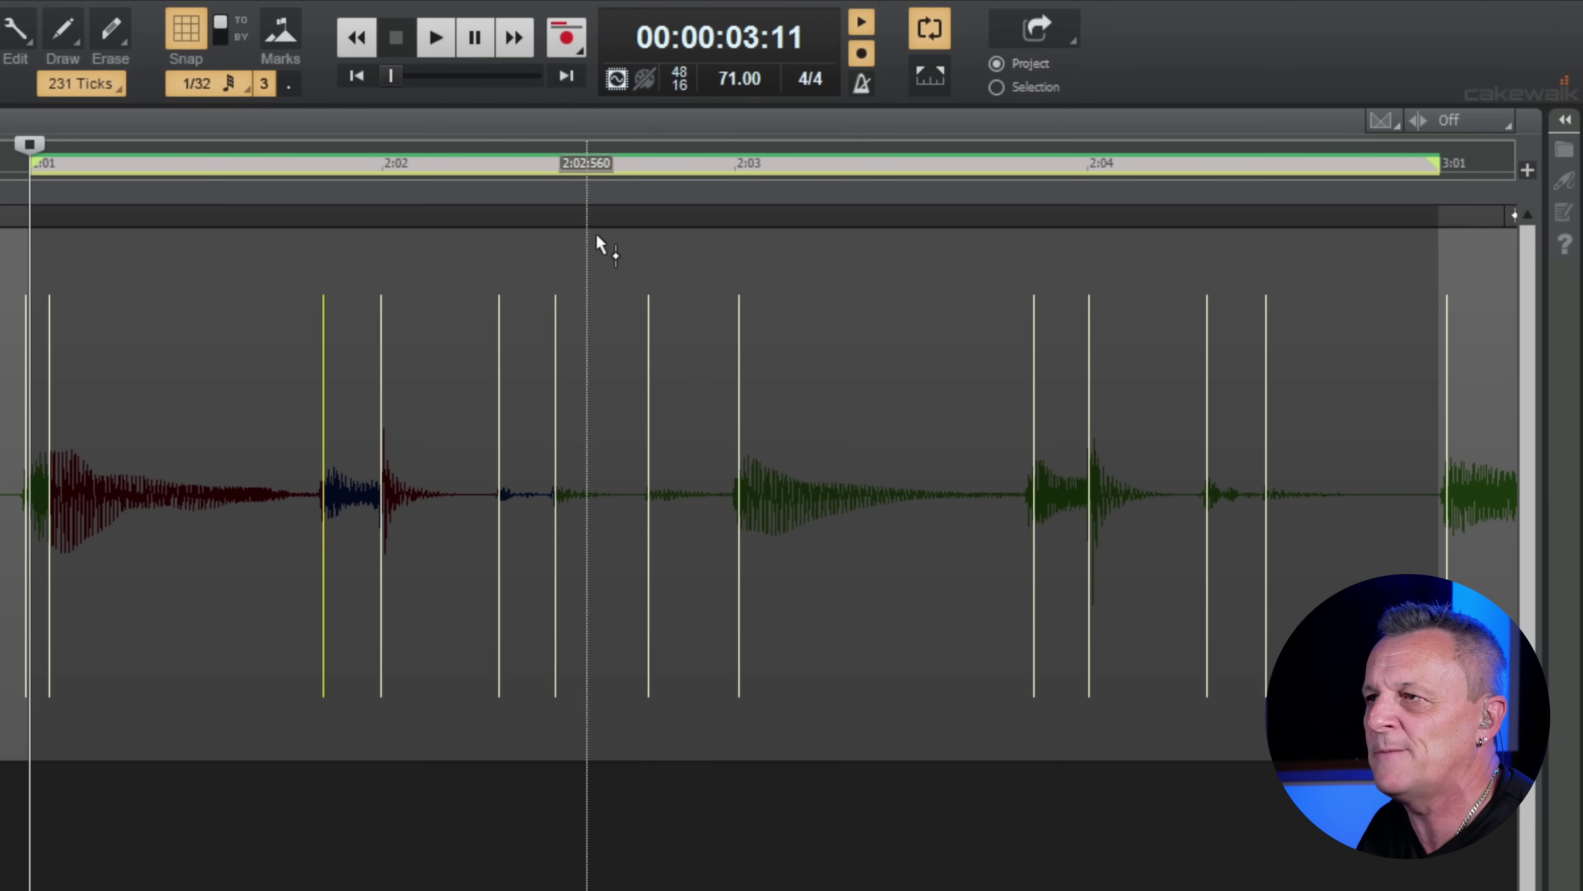
Step: With snapping off, reposition transient marker 7 to about 2:03:032 without stretching the audio, and turn snapping back on
left_click(186, 28)
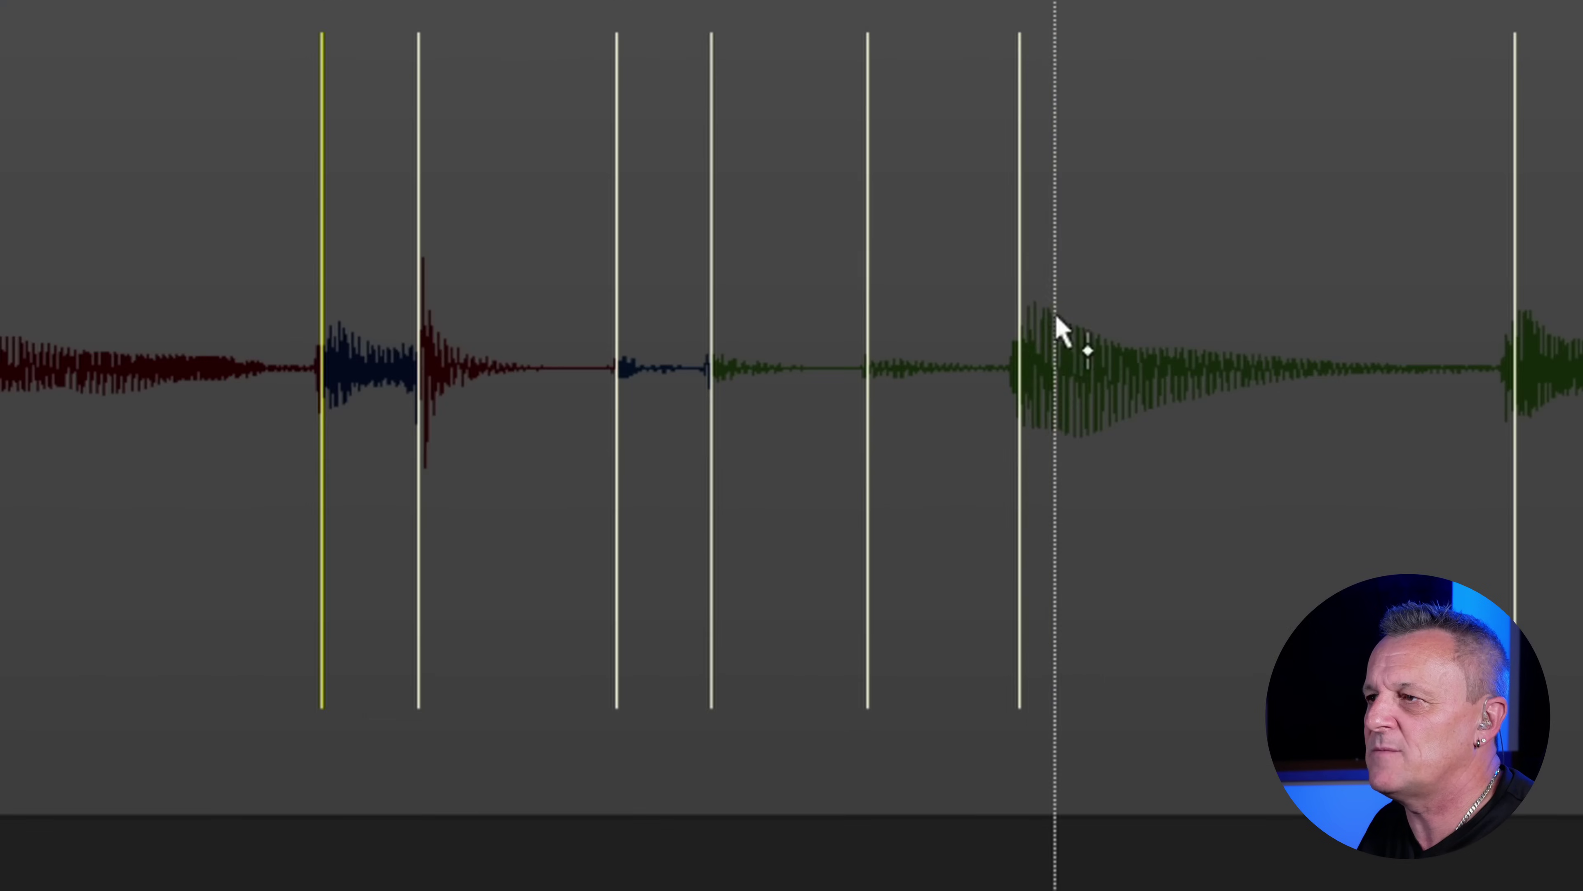
mouse_move(1018, 367)
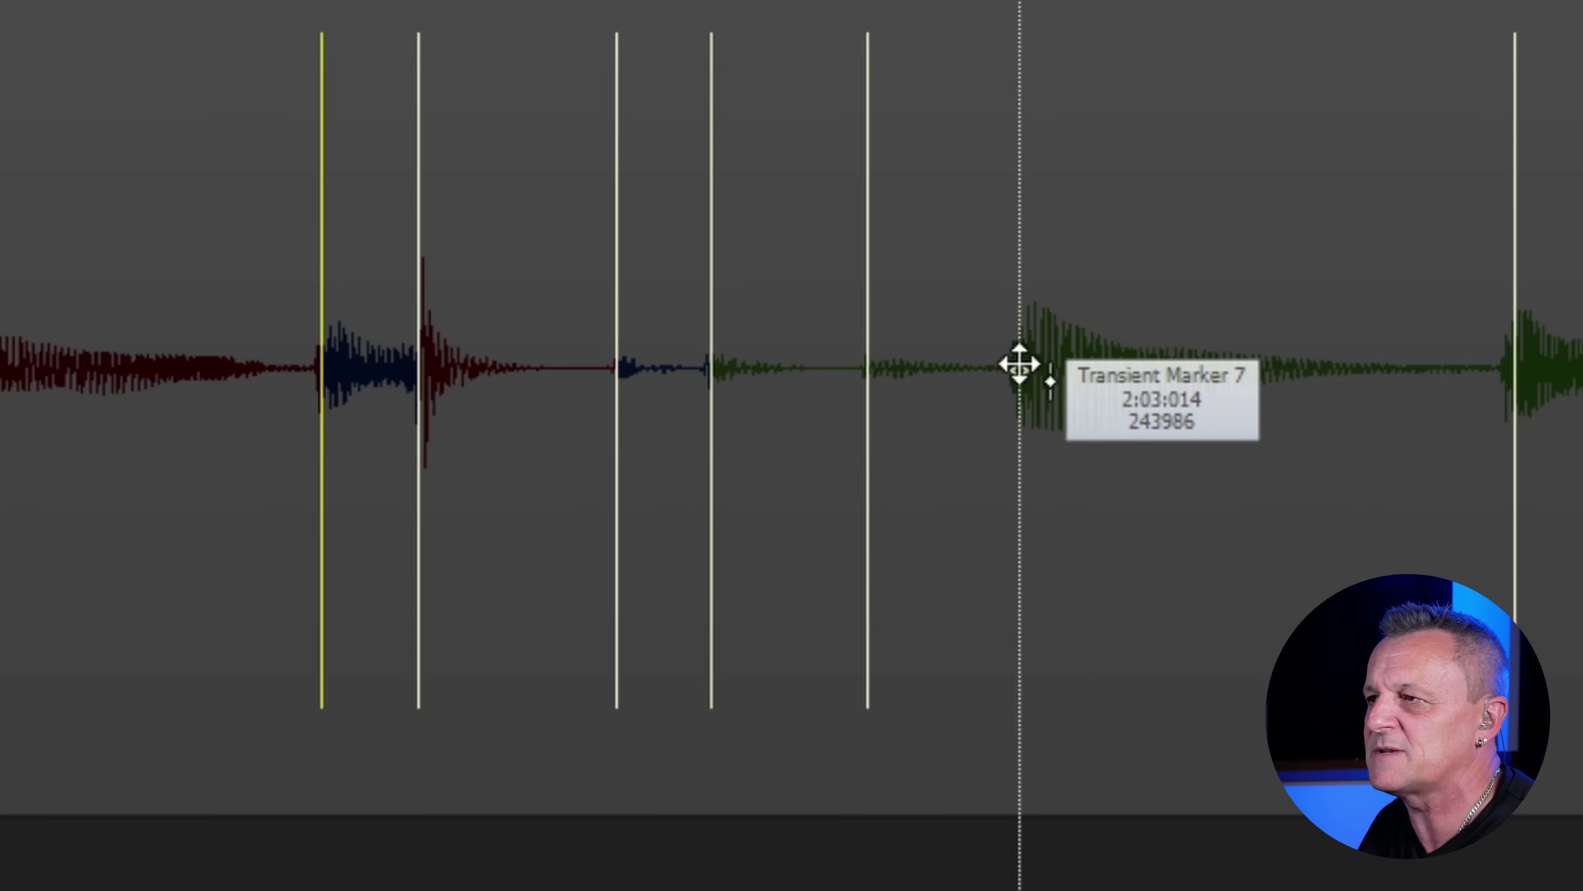
left_click_drag(1018, 364, 1032, 369)
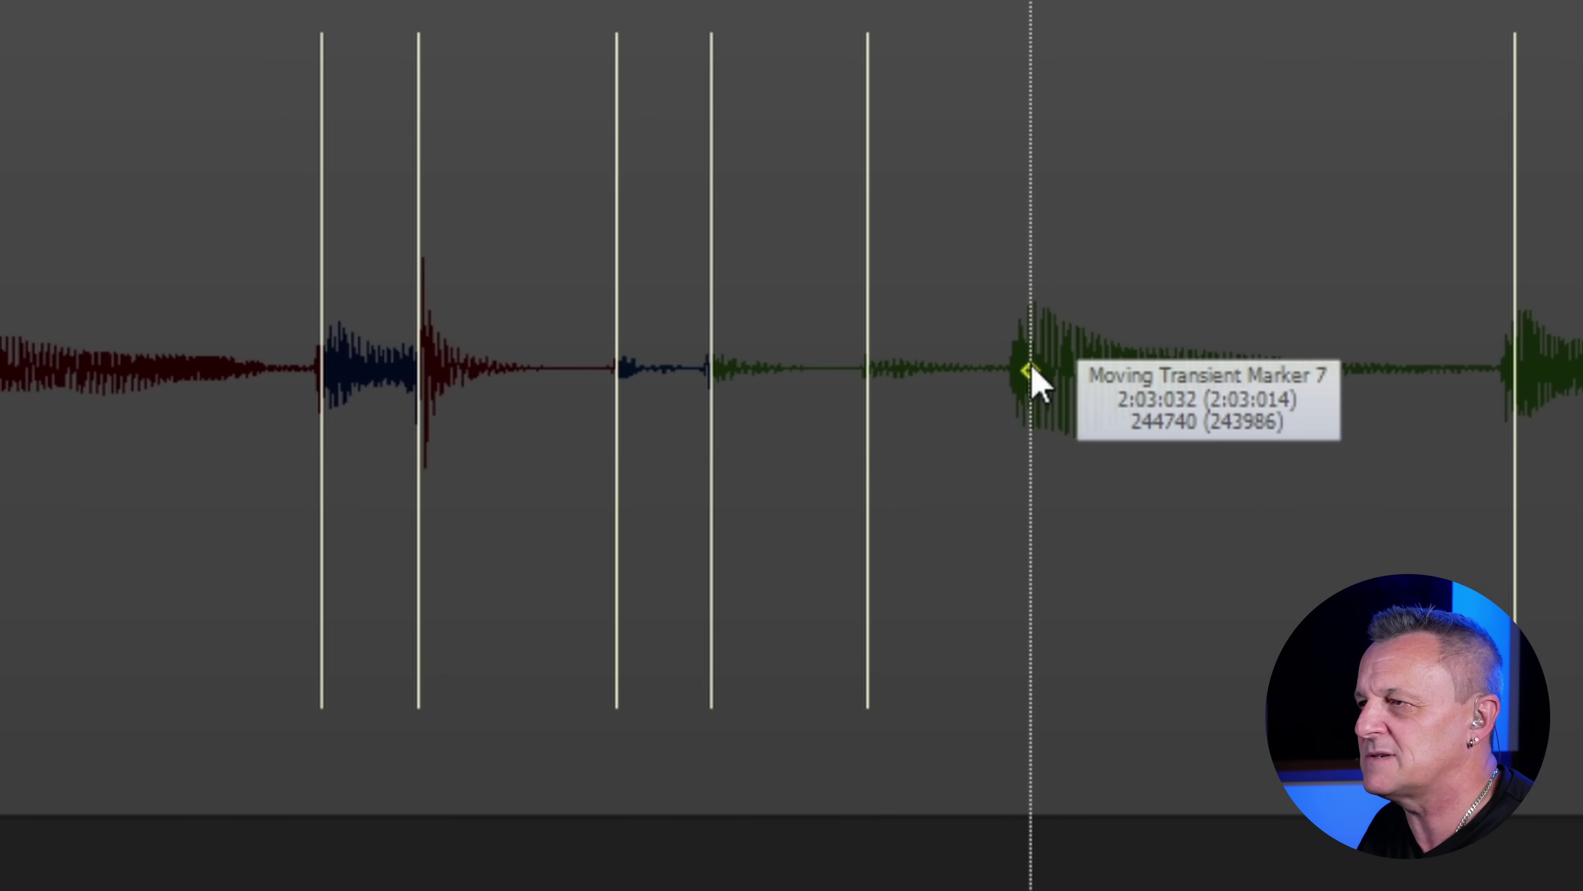
left_click_drag(1031, 369, 1031, 370)
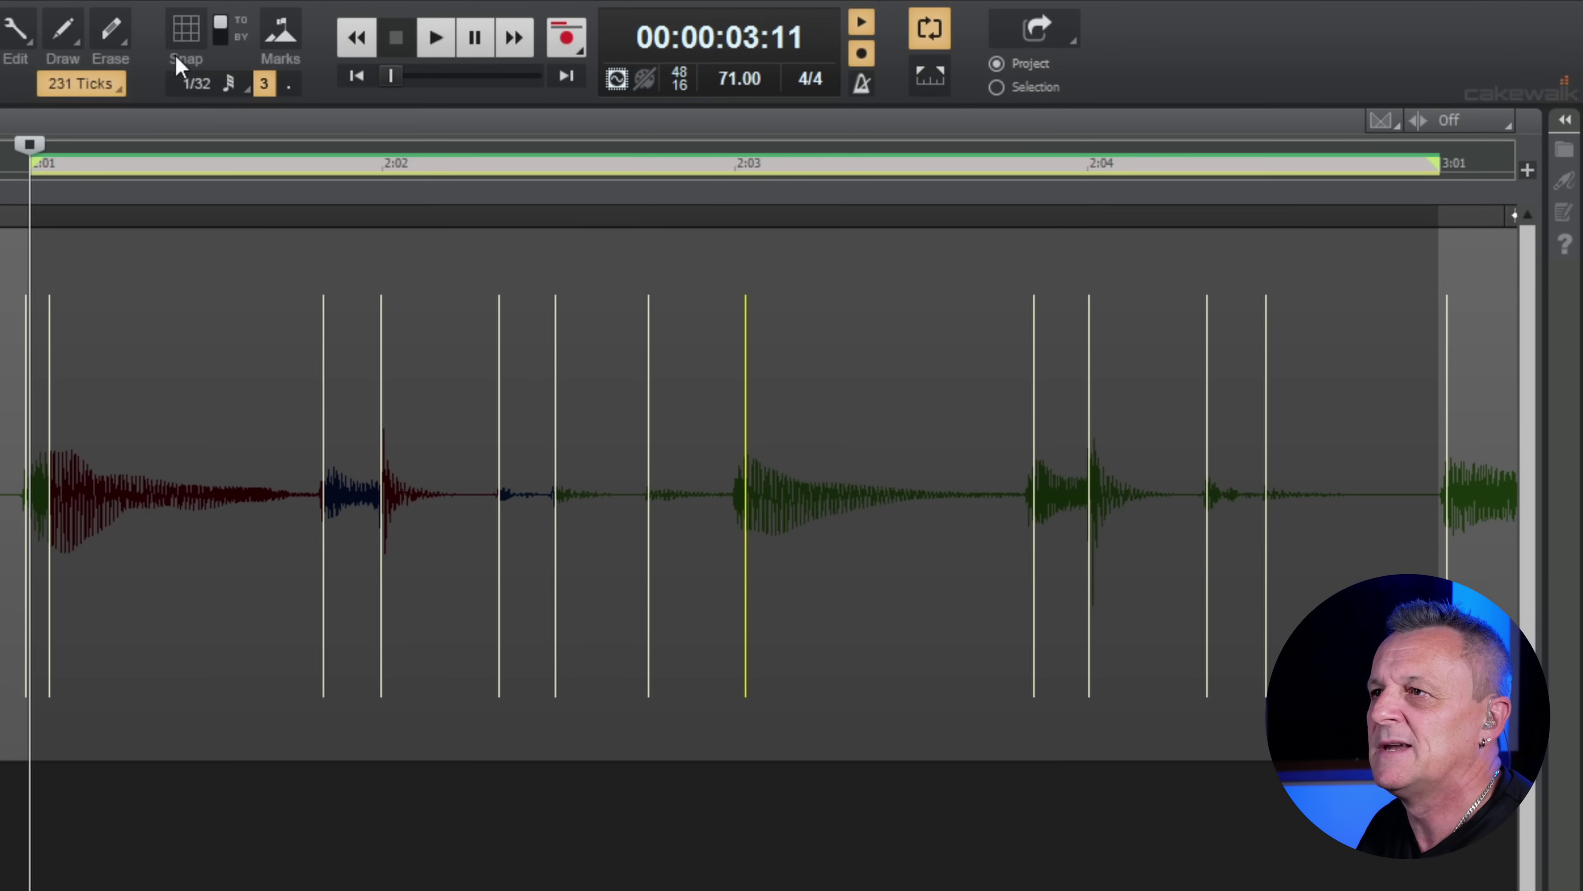
left_click(188, 33)
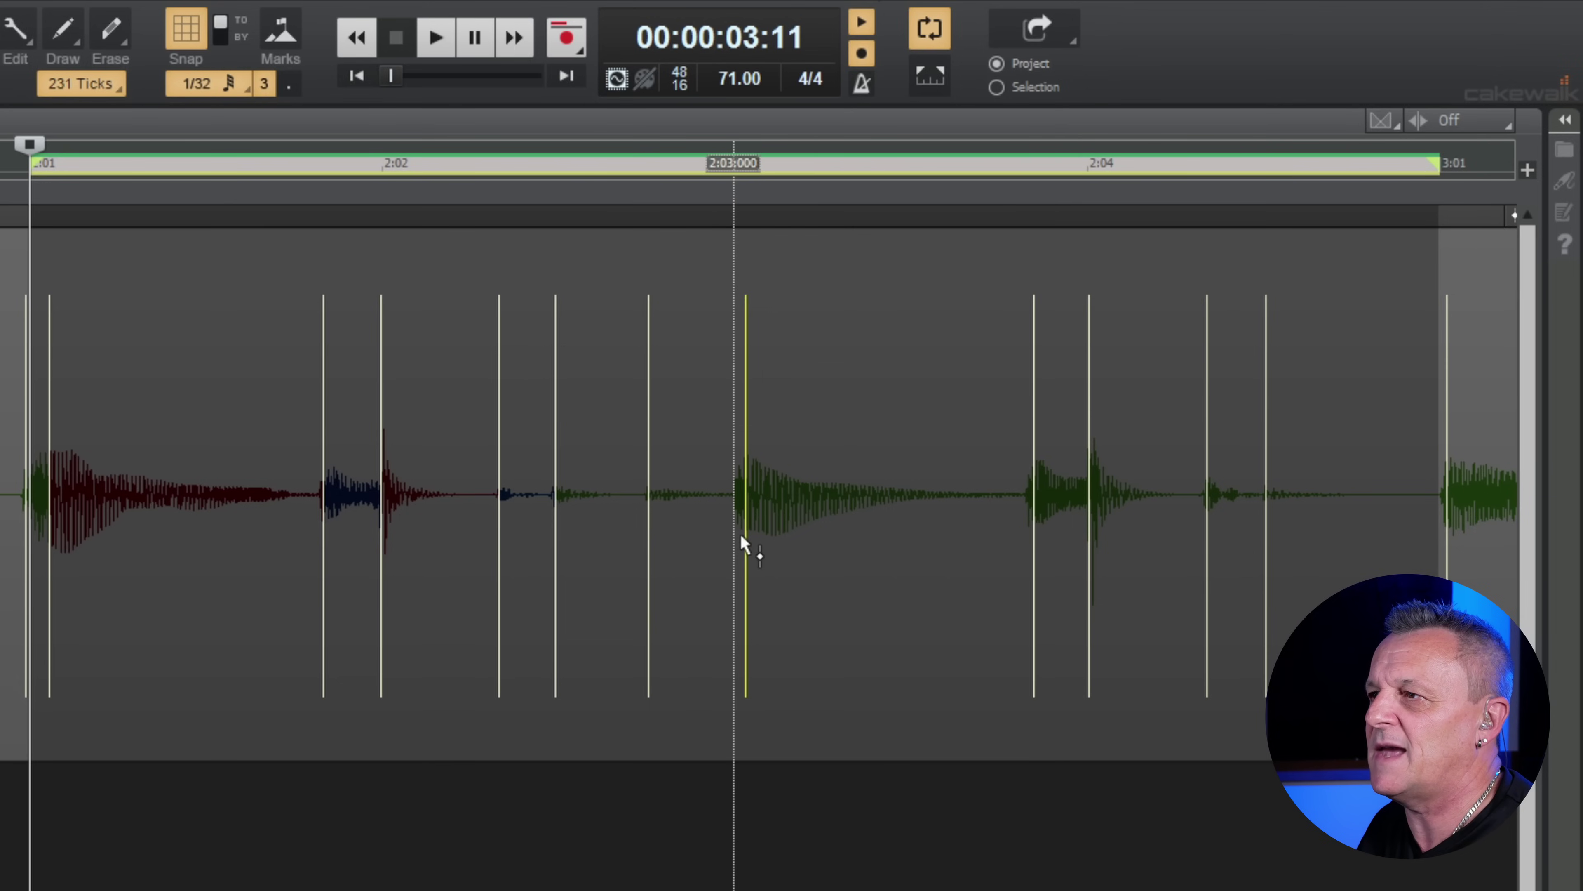
Step: Stretch transient marker 7 to 2:03:000 and play the looped measure to check the note's timing
left_click_drag(746, 538, 733, 540)
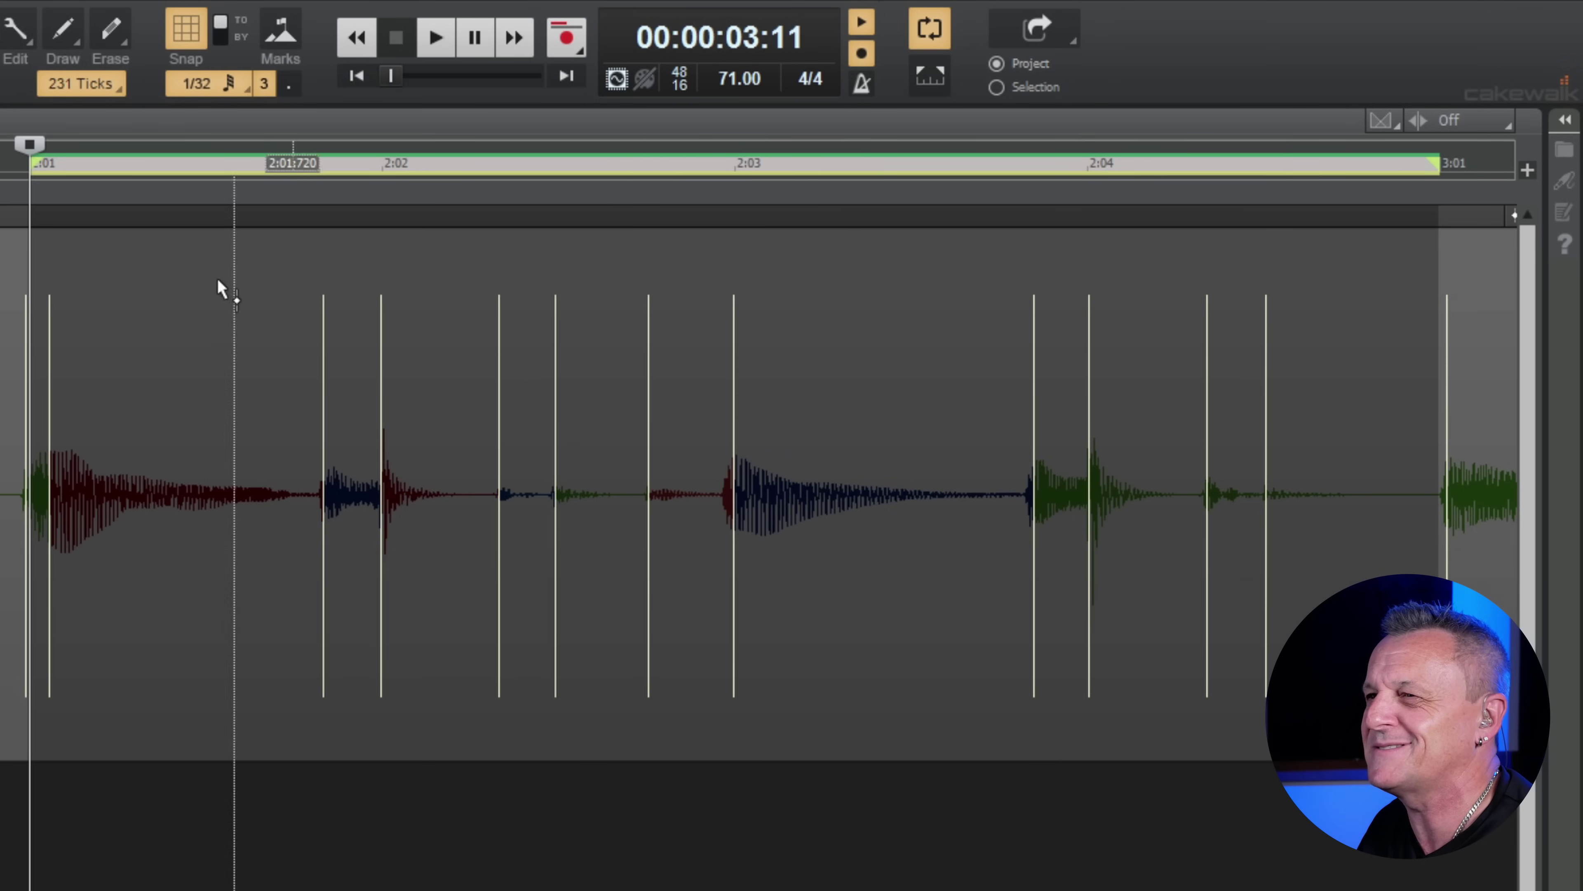
key("space")
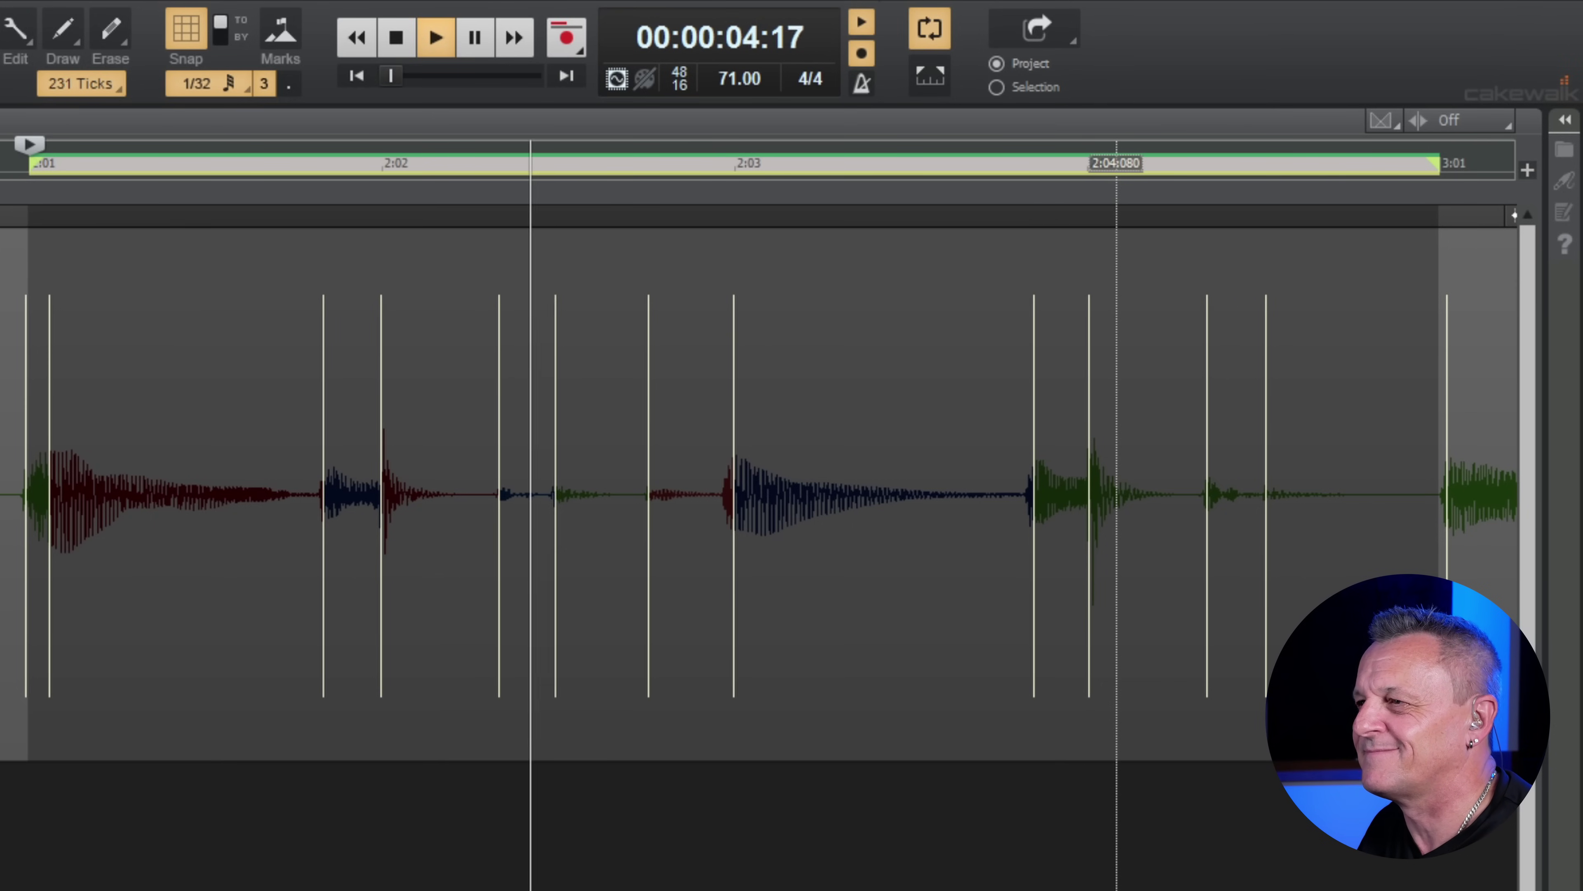
key("space")
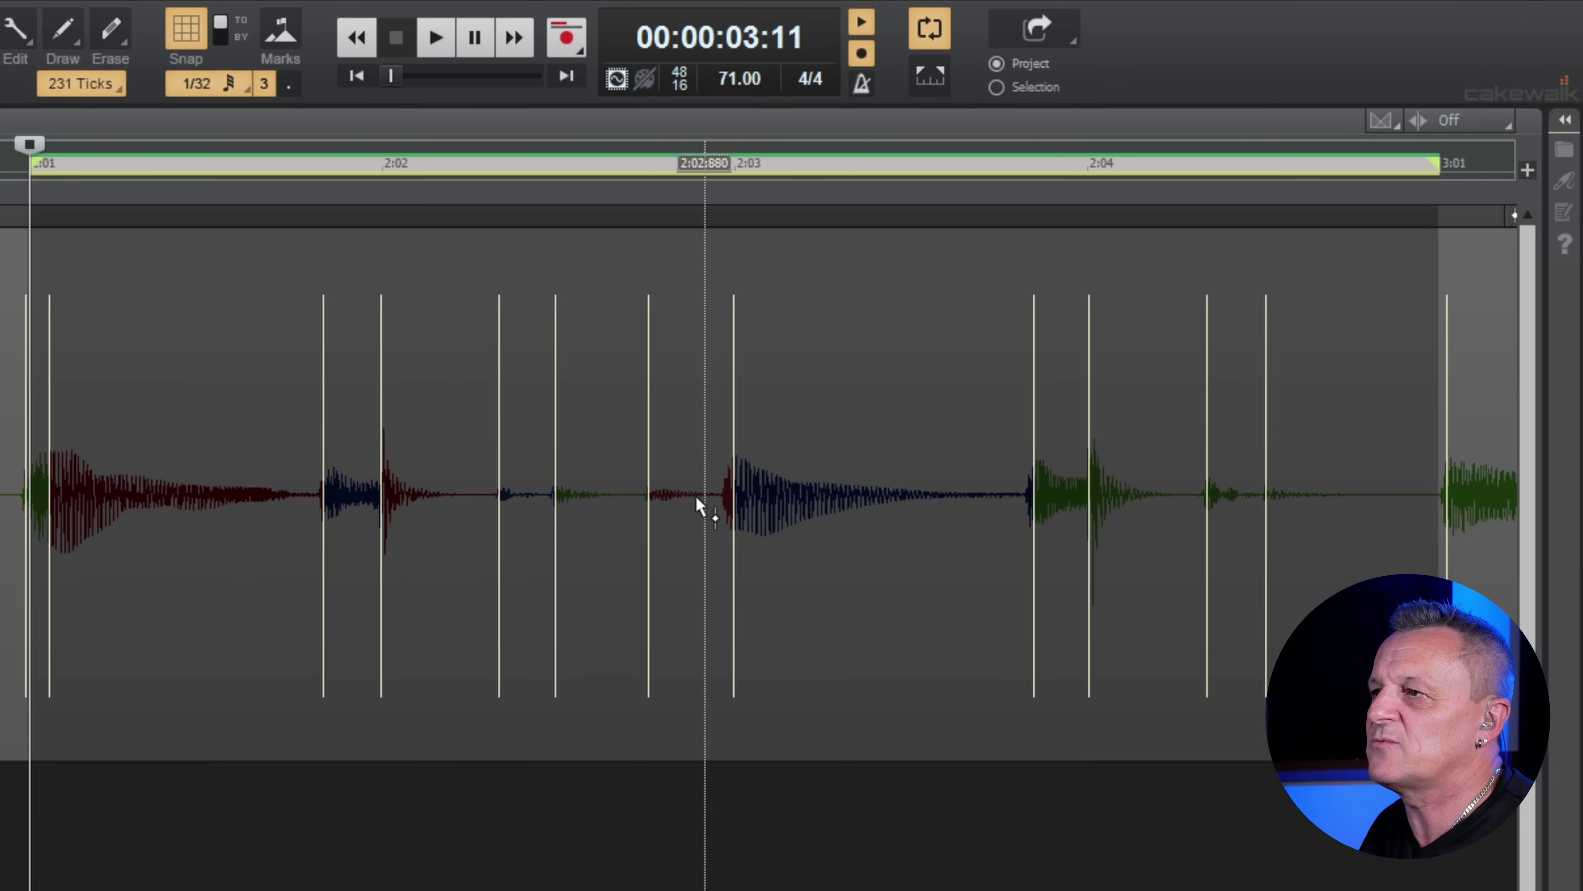
Step: Reset the transient marker at 2:03:000 to its original state
right_click(734, 493)
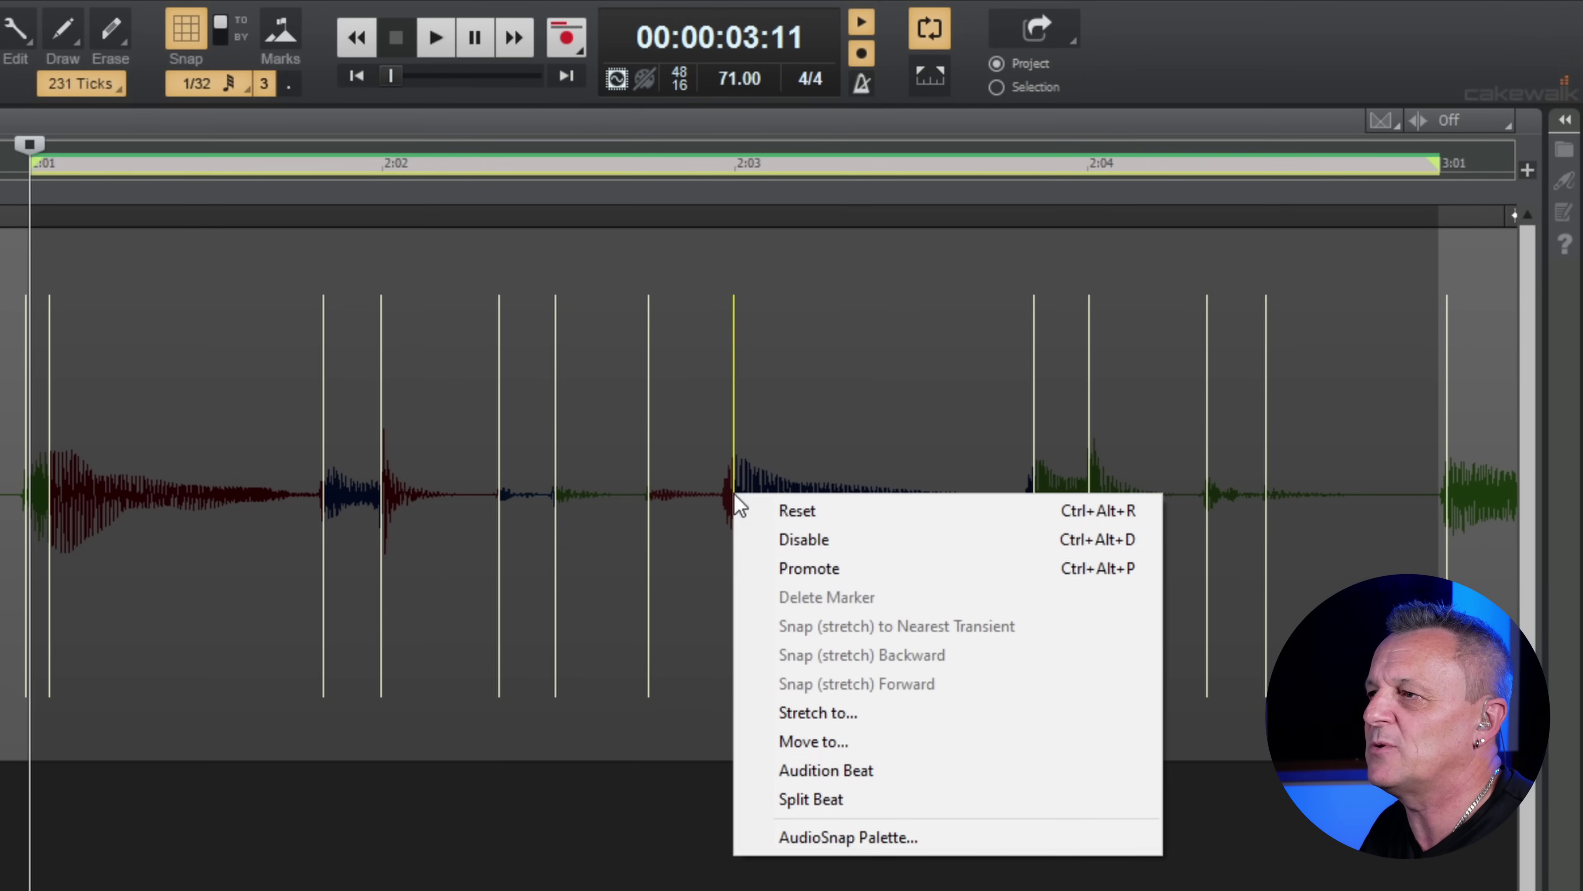
left_click(794, 511)
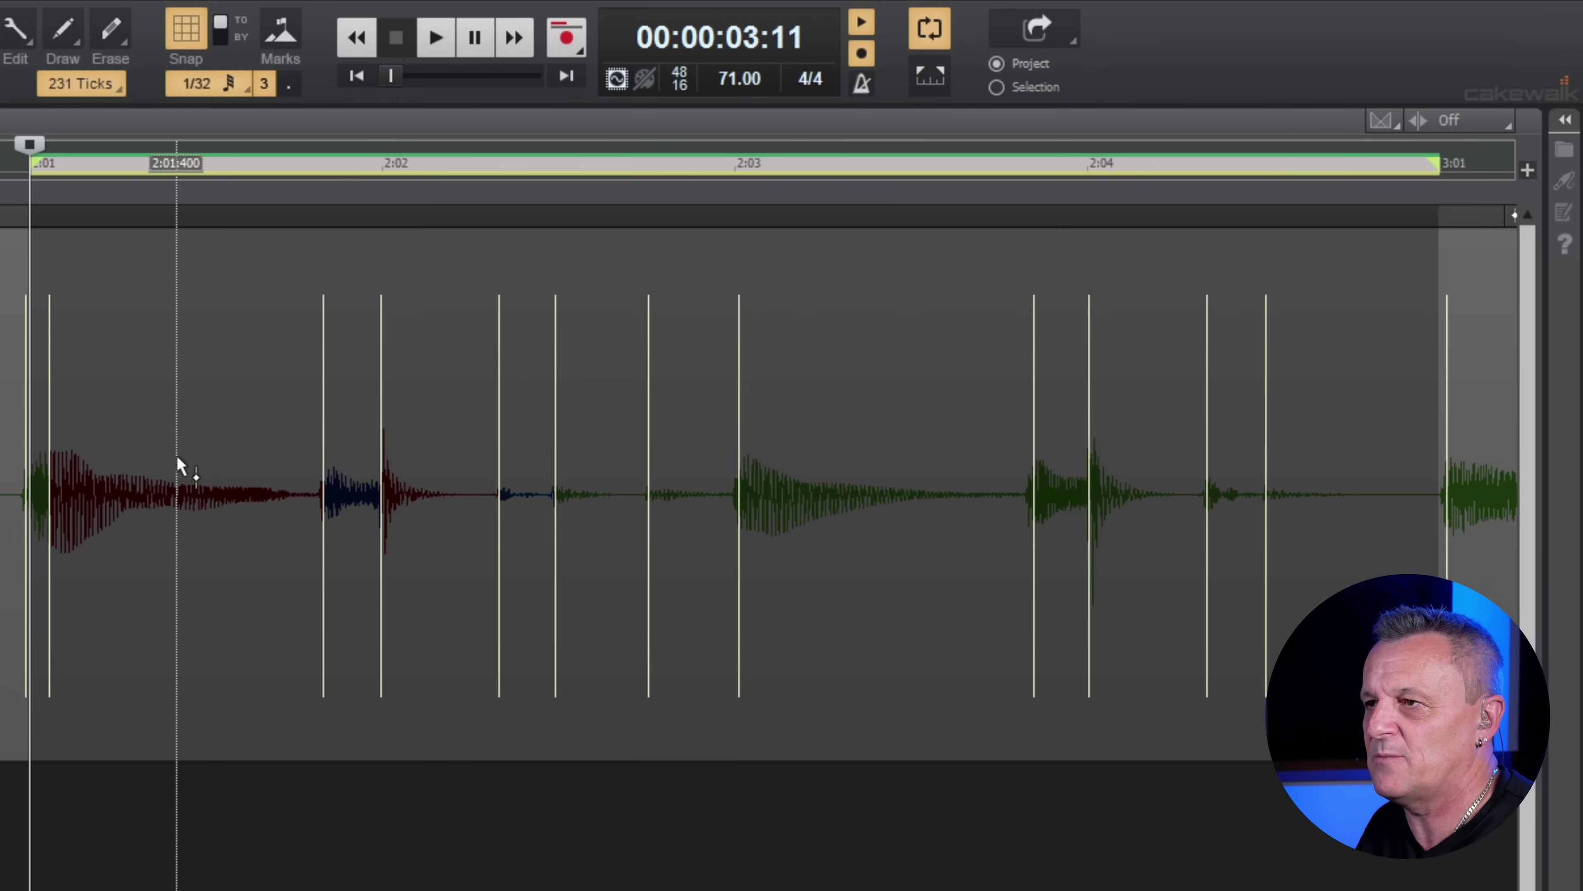
Step: Insert a transient marker at about 2:01:405 in the first note's decay and try stretching it to 2:01:320 and 2:01:480
double_click(179, 502)
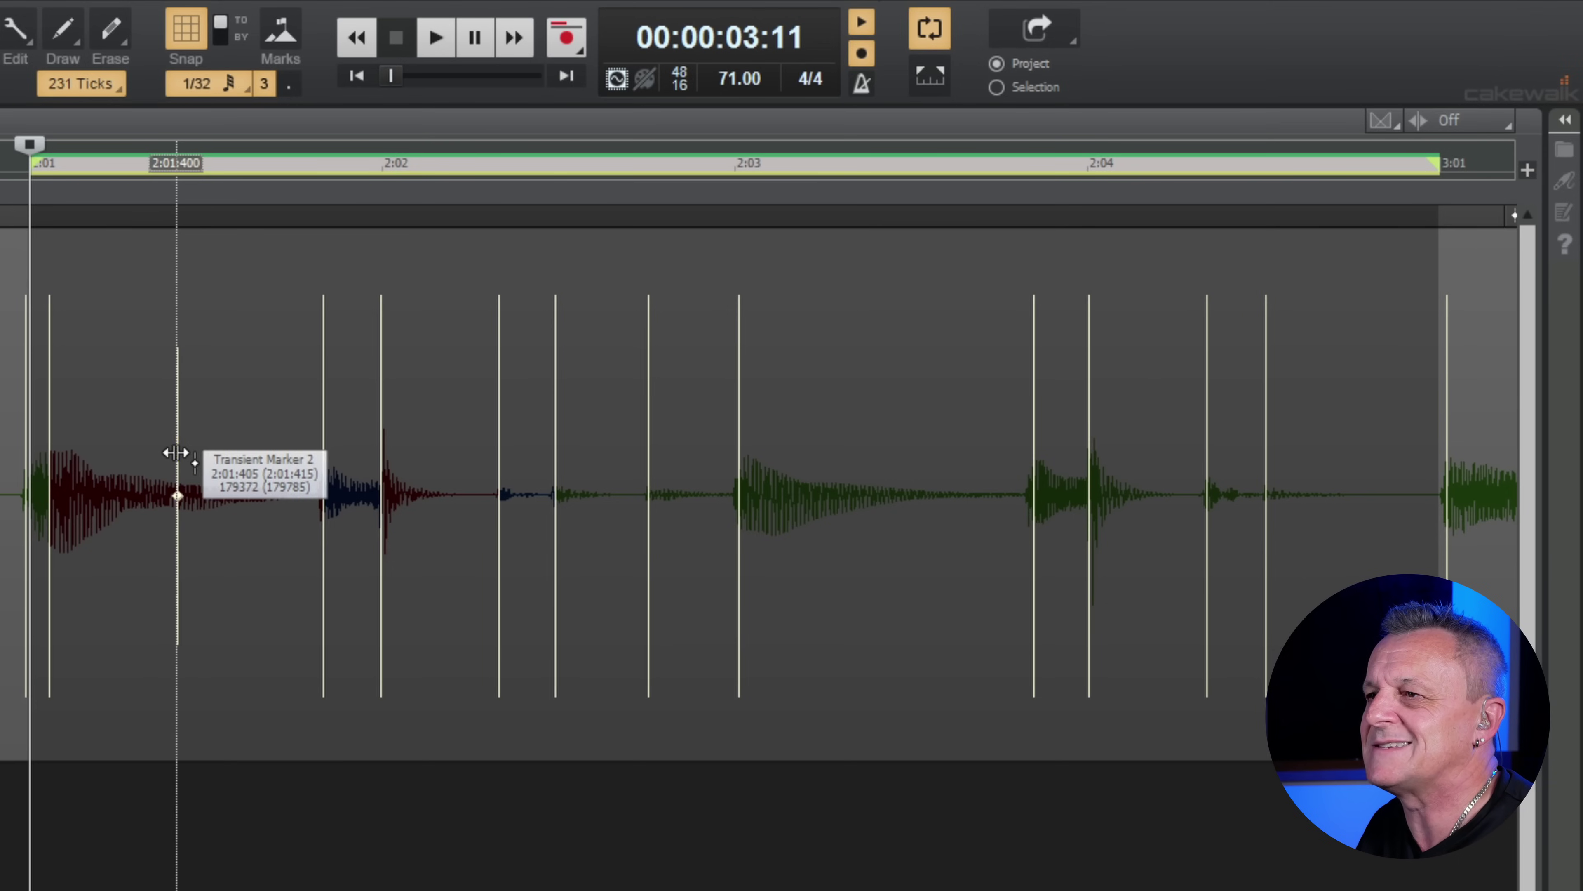
mouse_move(176, 452)
left_mouse_down()
mouse_move(219, 444)
mouse_move(148, 459)
left_mouse_up()
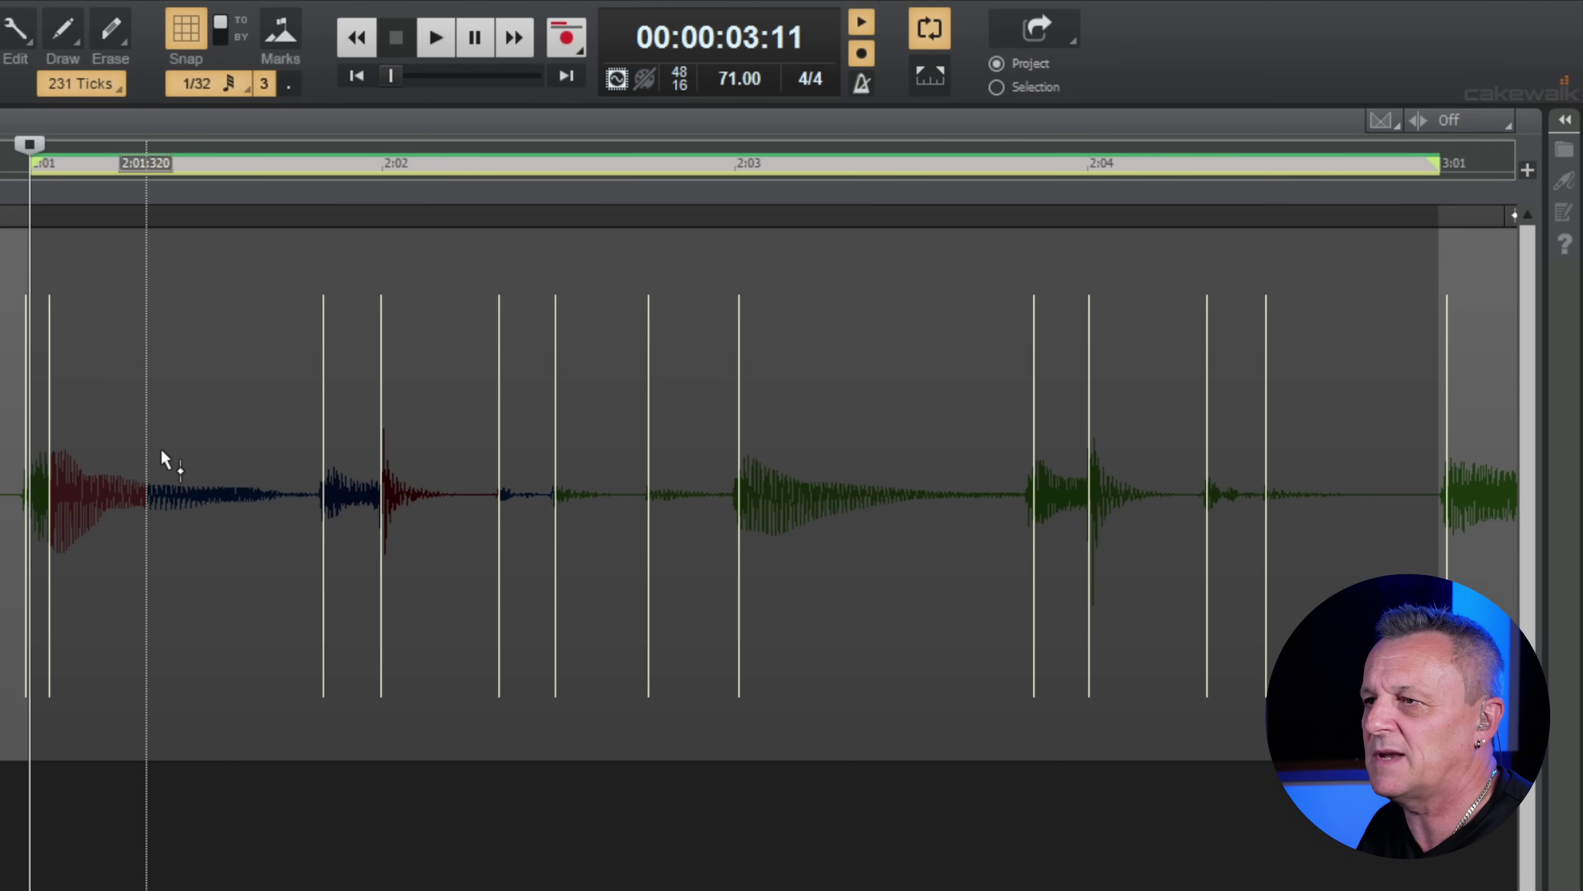
key("ctrl+z")
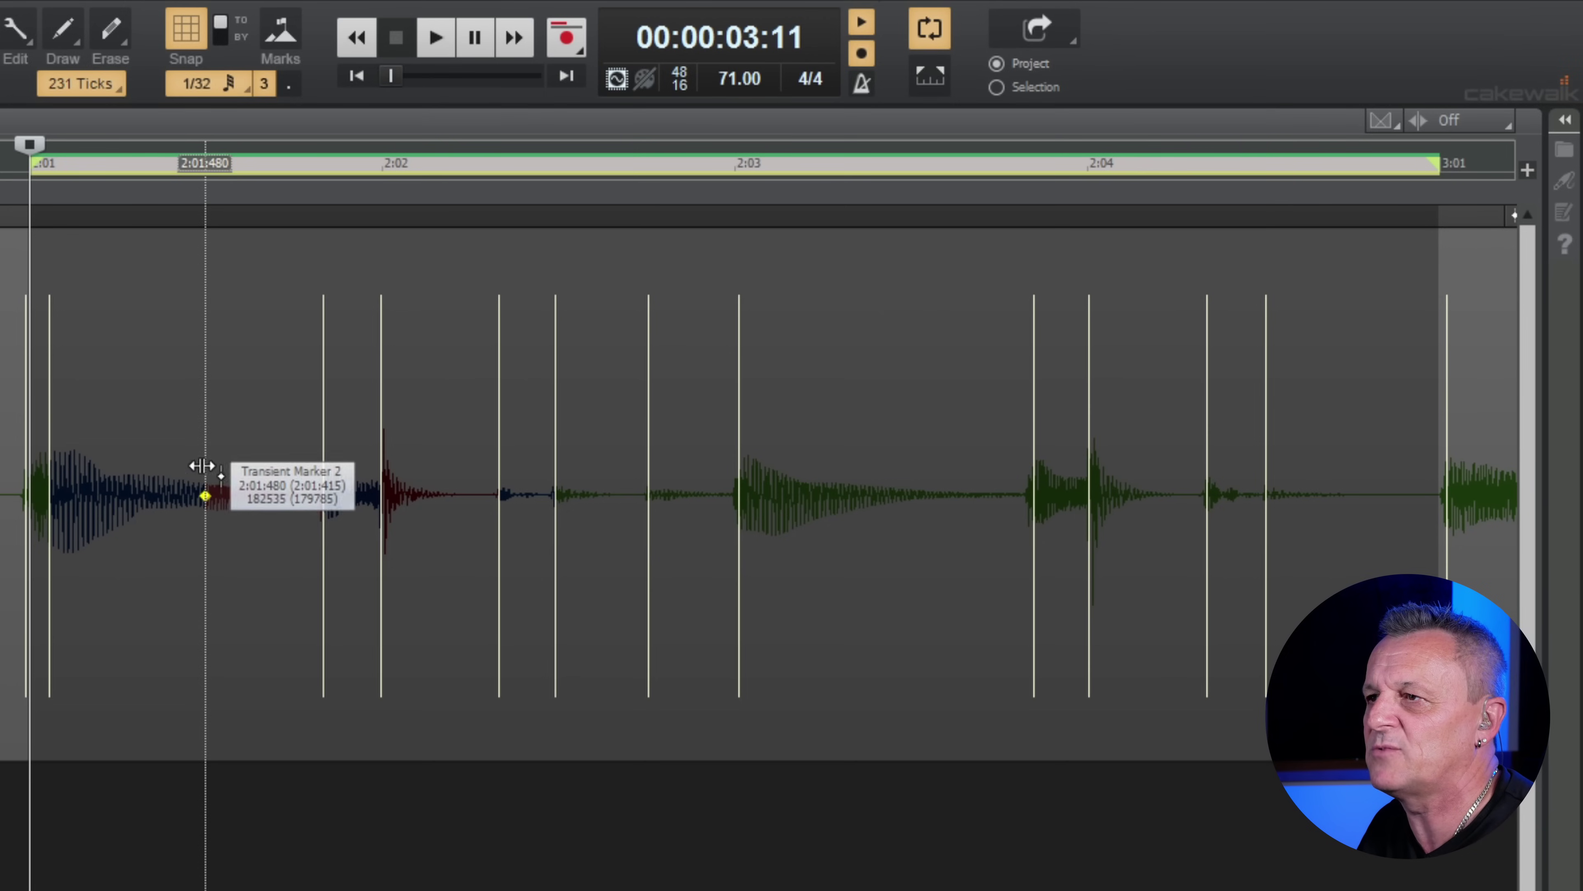
Step: Delete the manually added transient marker at 2:01:480 and disable the transient marker at 2:02:320
right_click(205, 492)
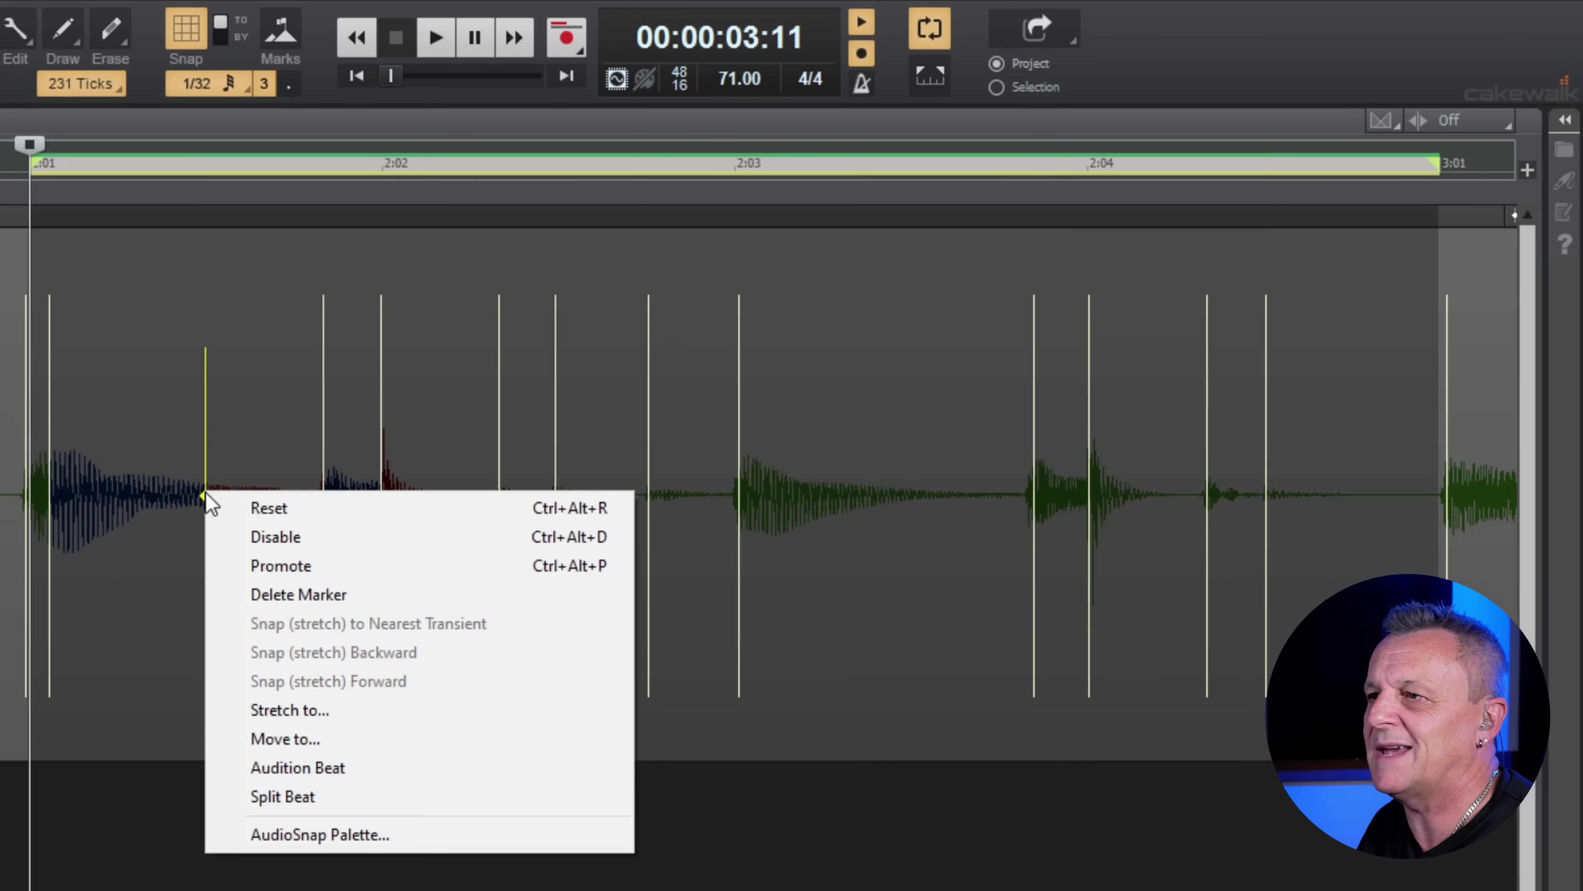
left_click(298, 594)
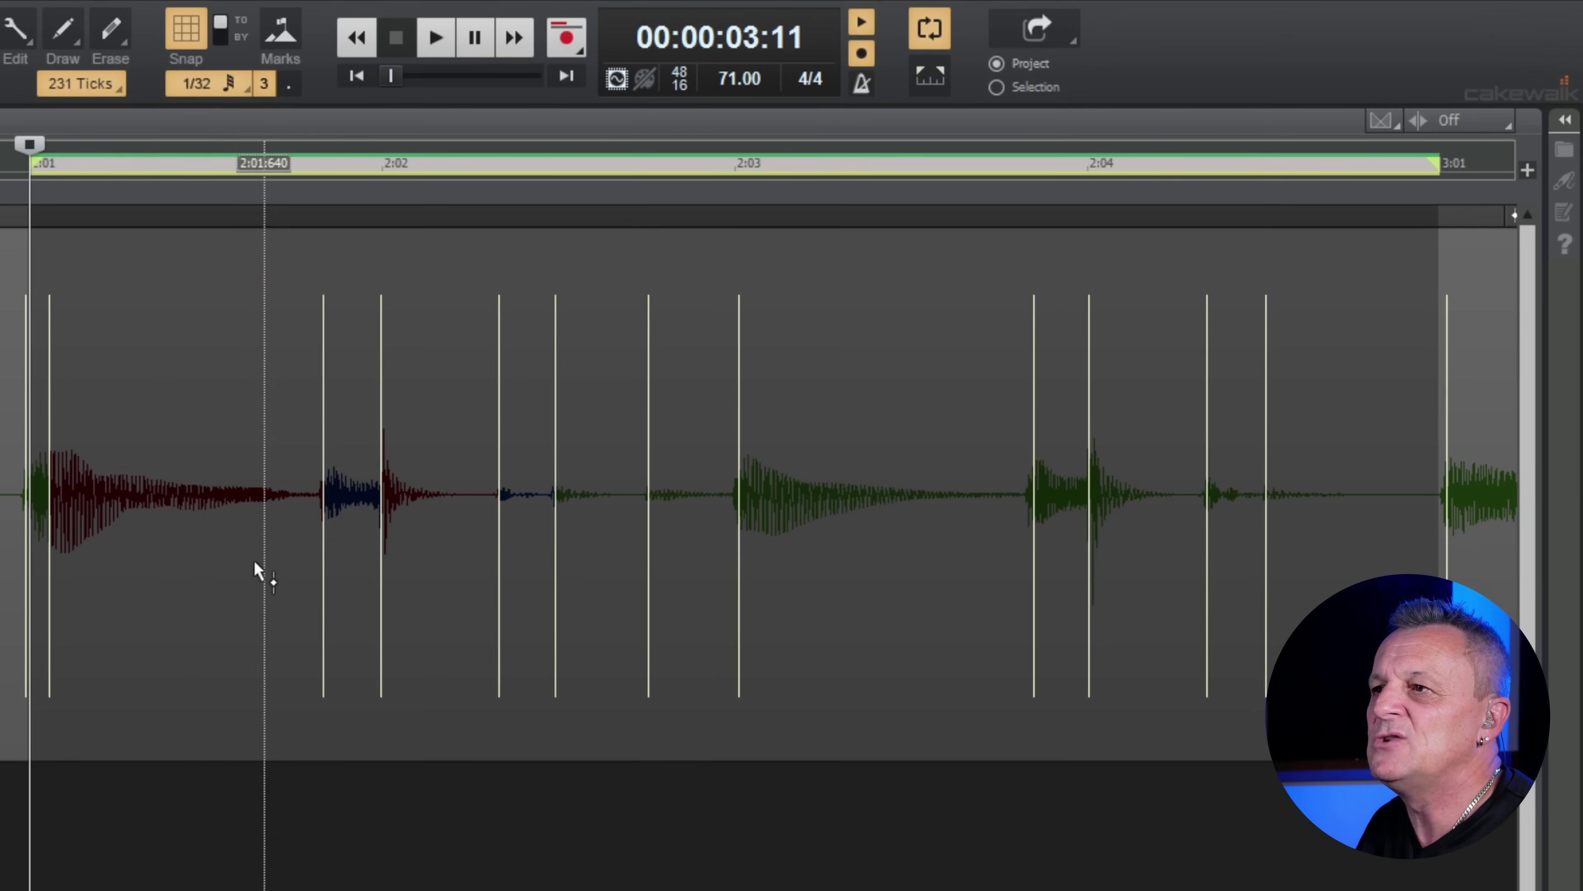
right_click(497, 447)
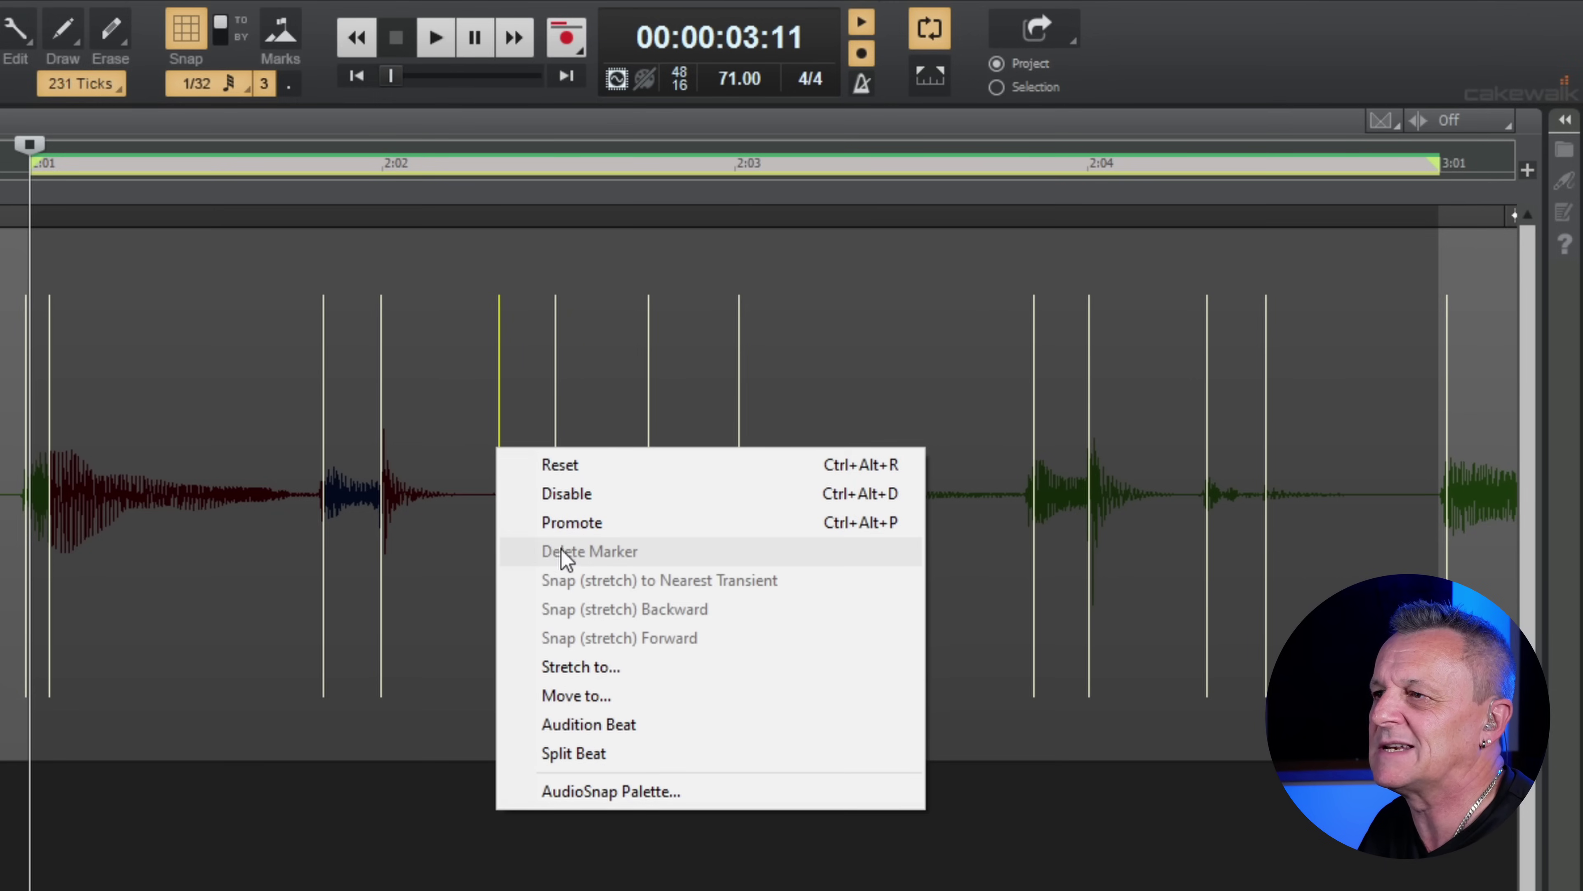
left_click(567, 493)
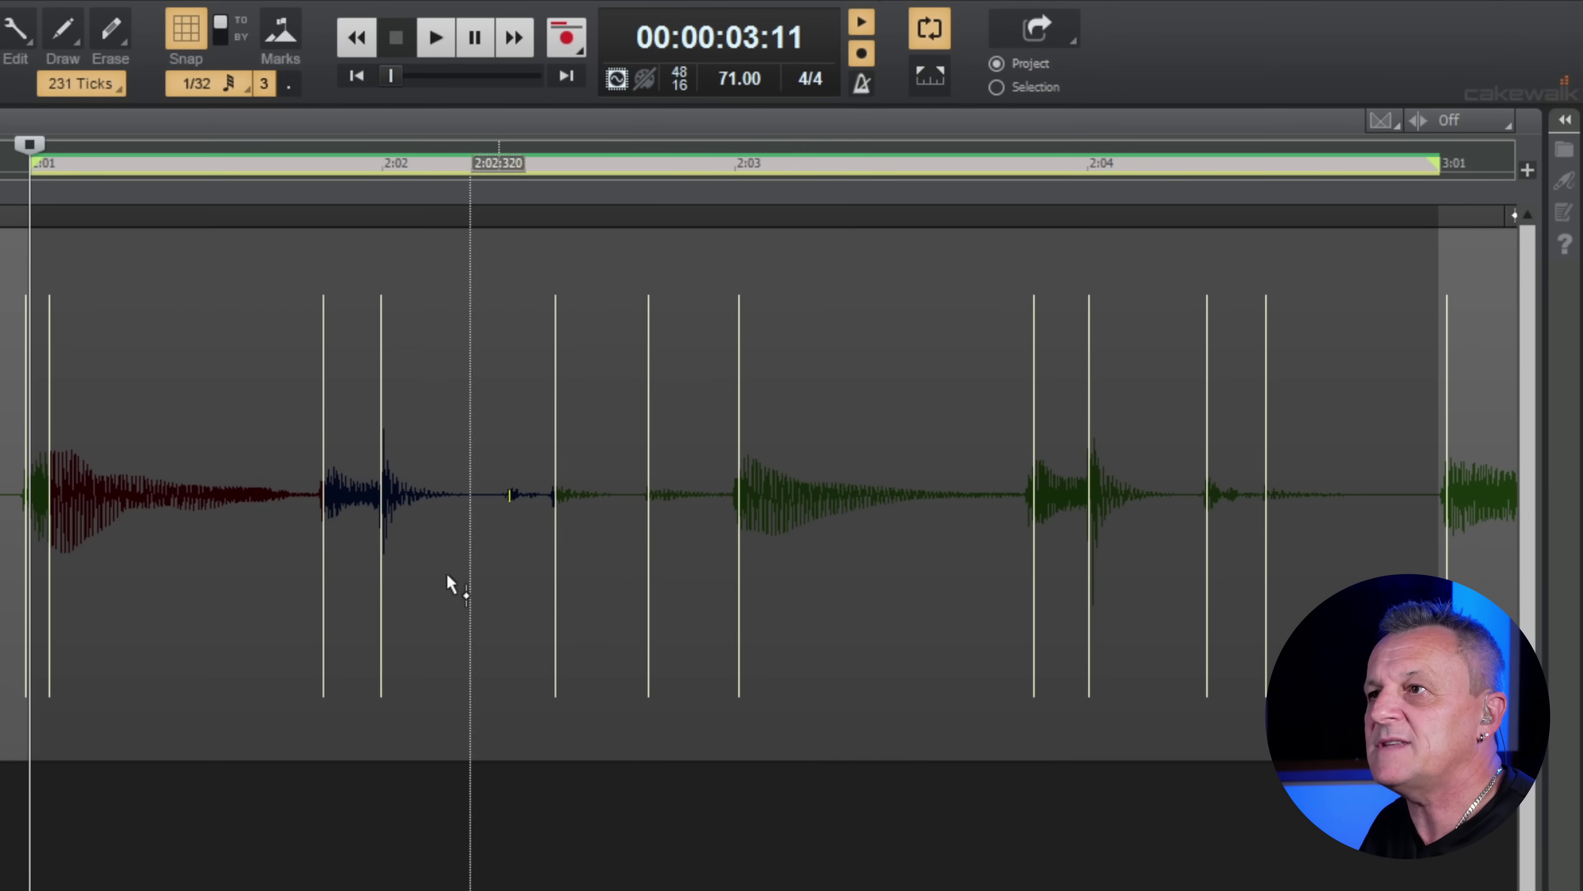
left_click(5, 176)
key("space")
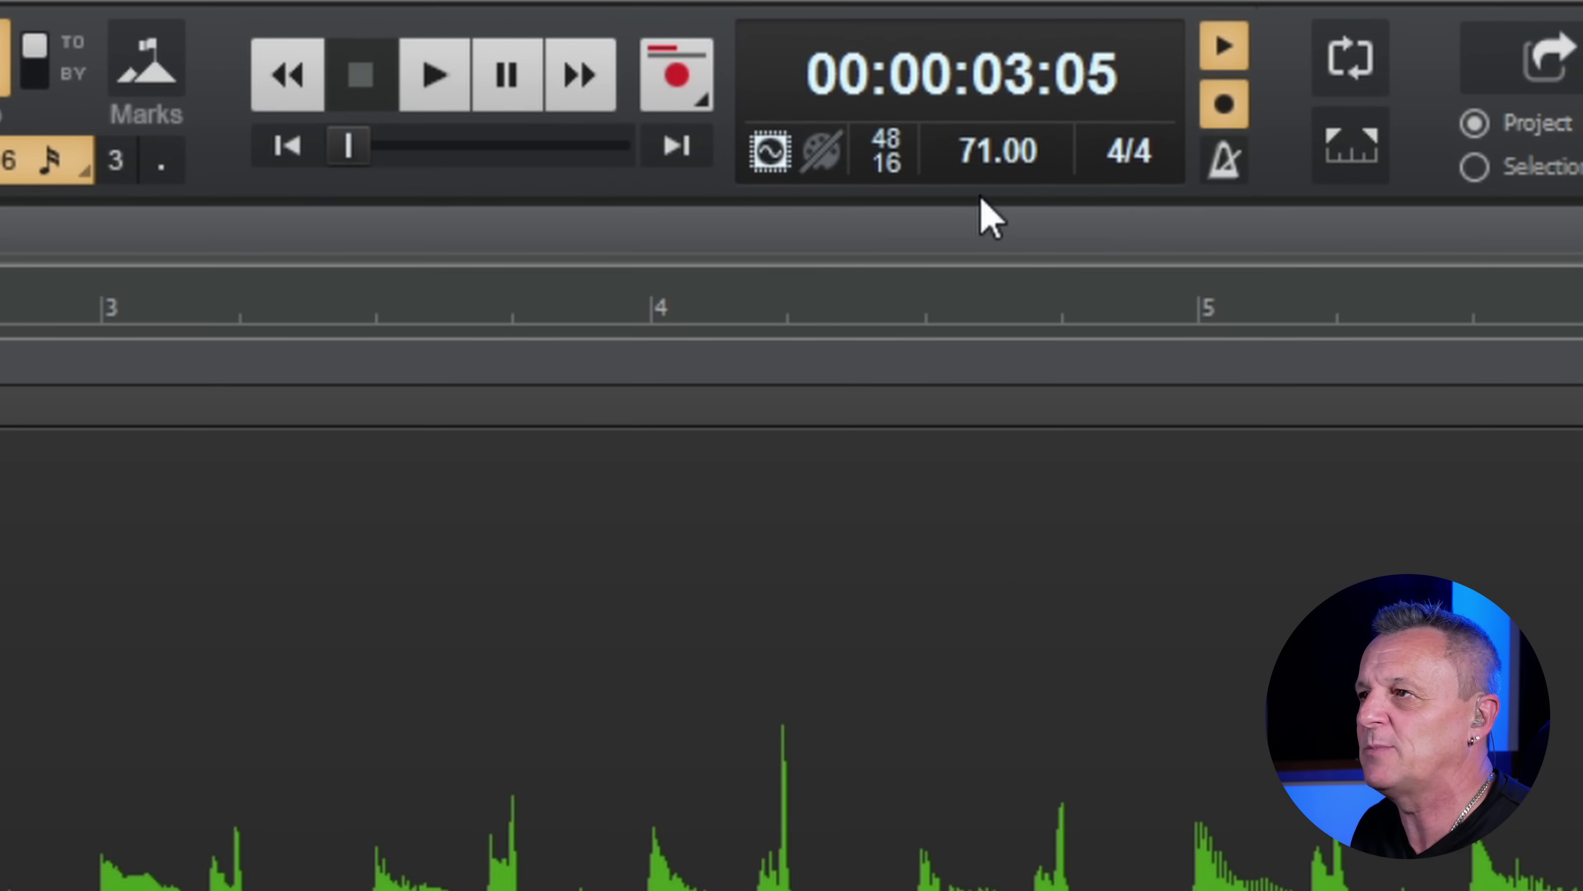
Step: Set the project tempo to 76 and play the Guitar track at that tempo
double_click(1002, 153)
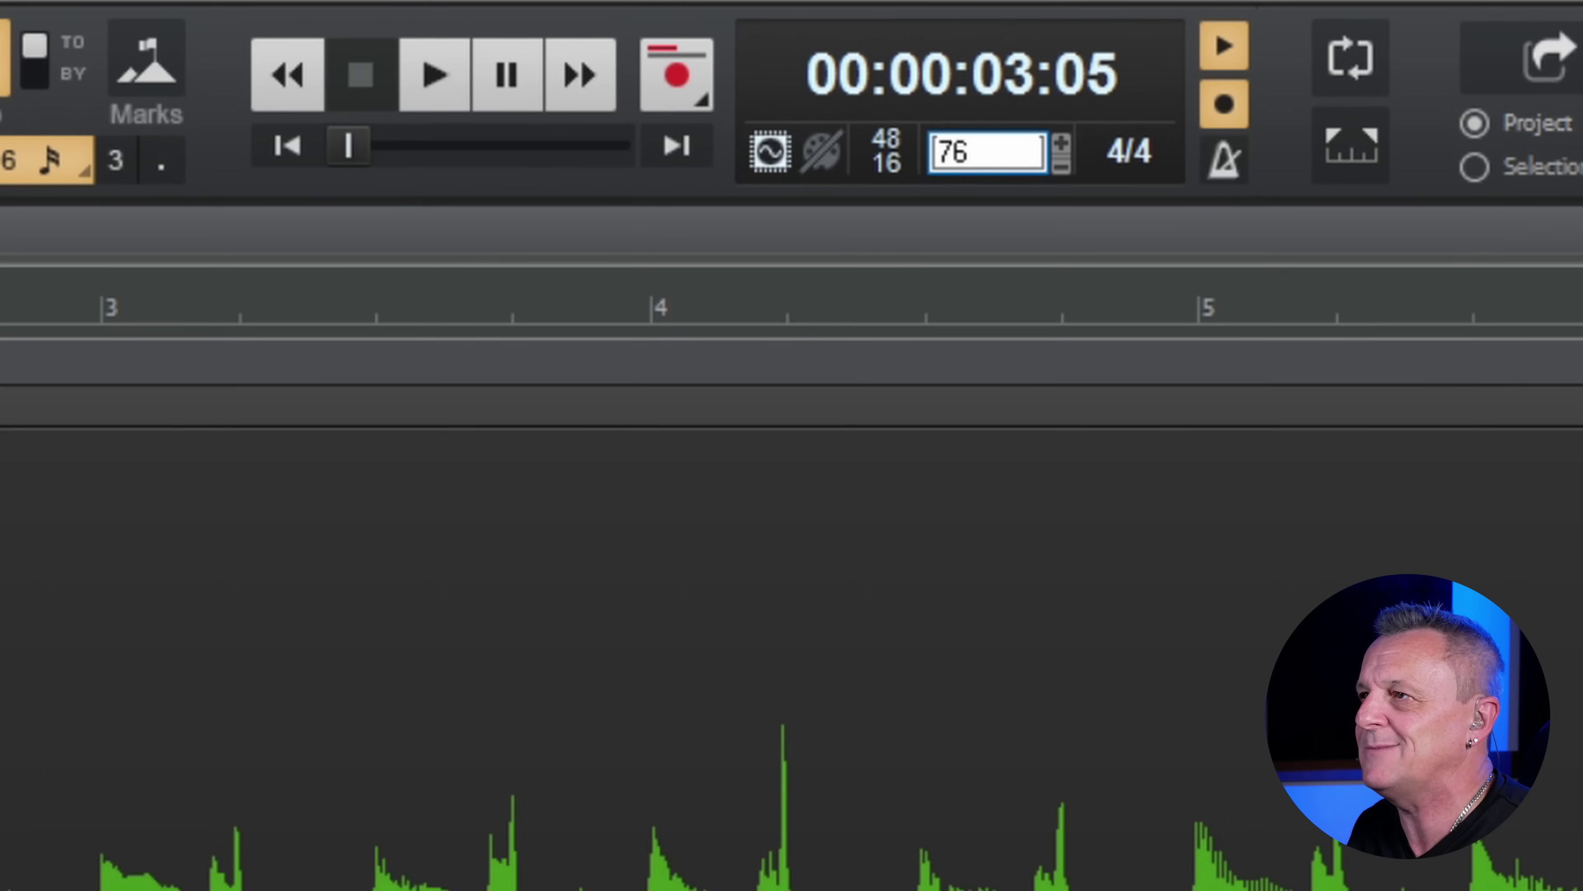
key("Return")
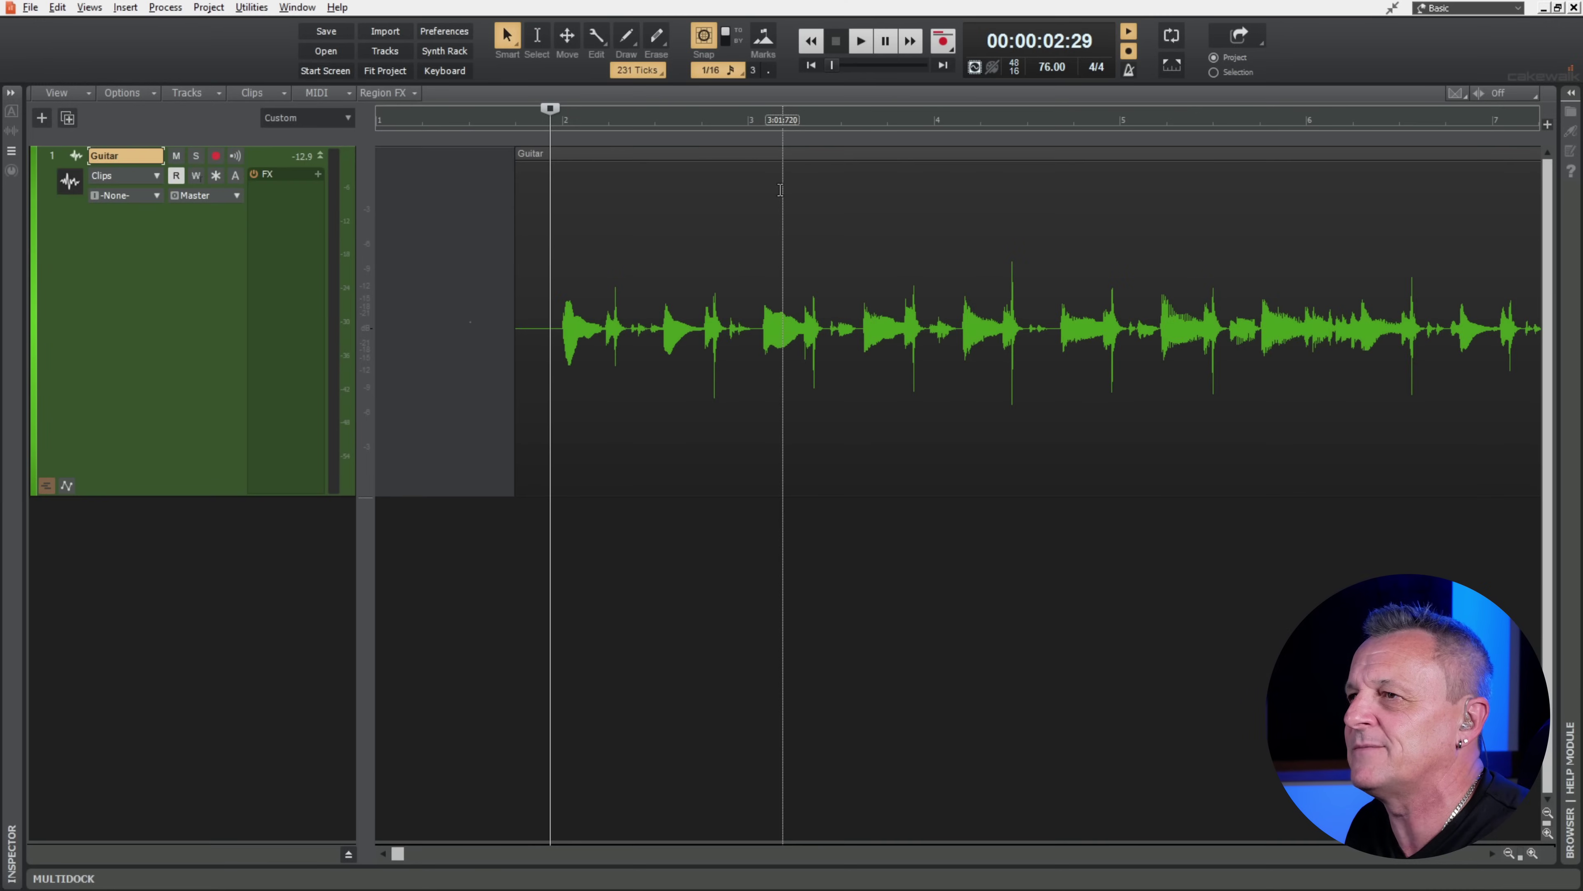
key("space")
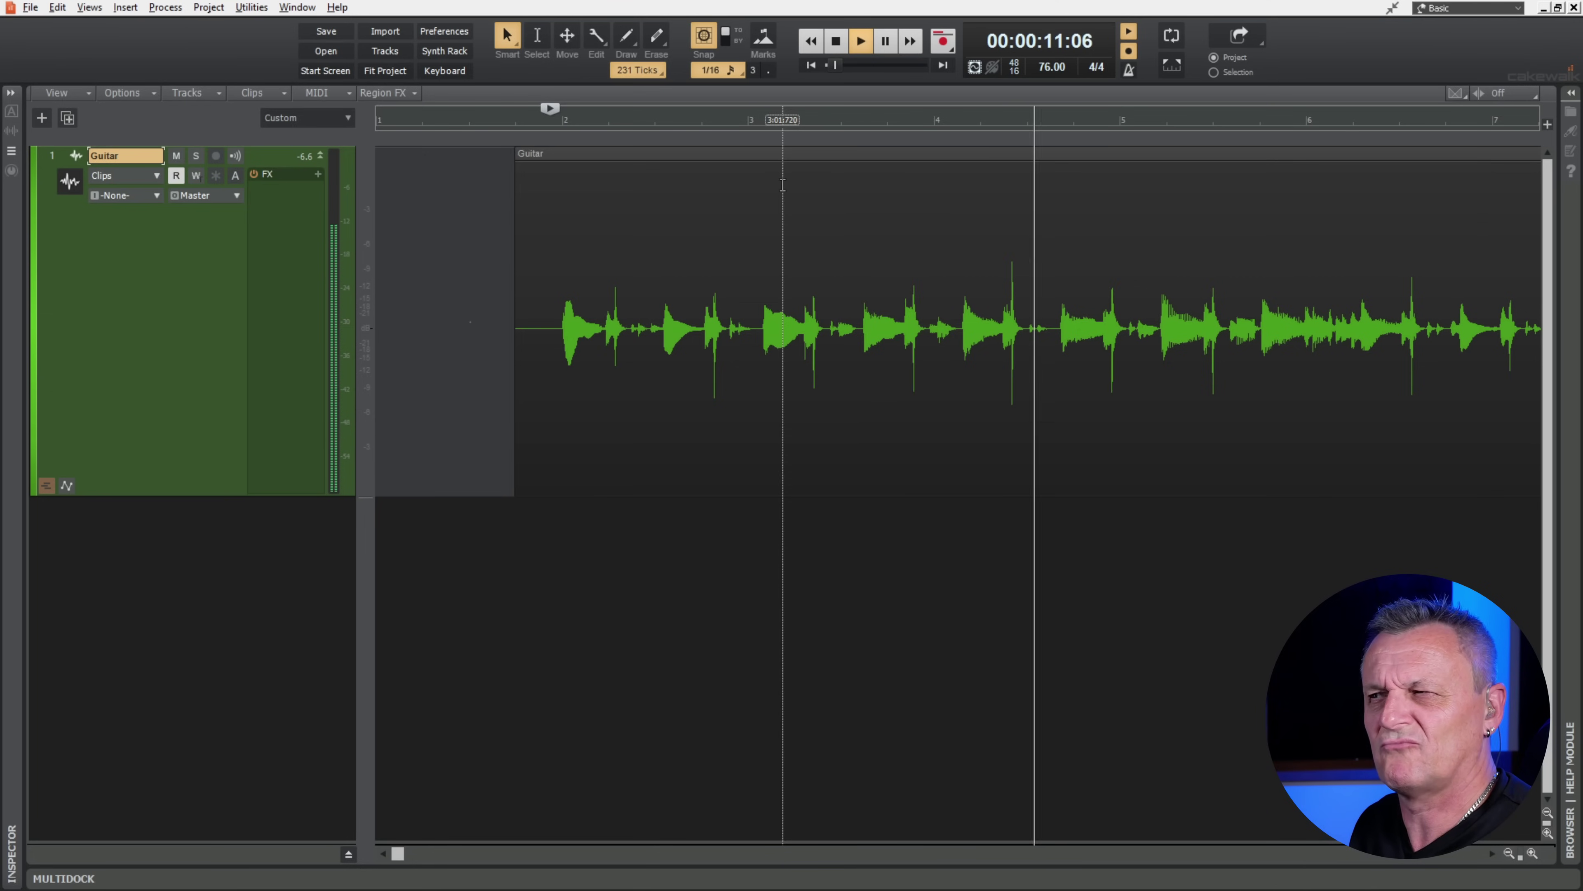
key("space")
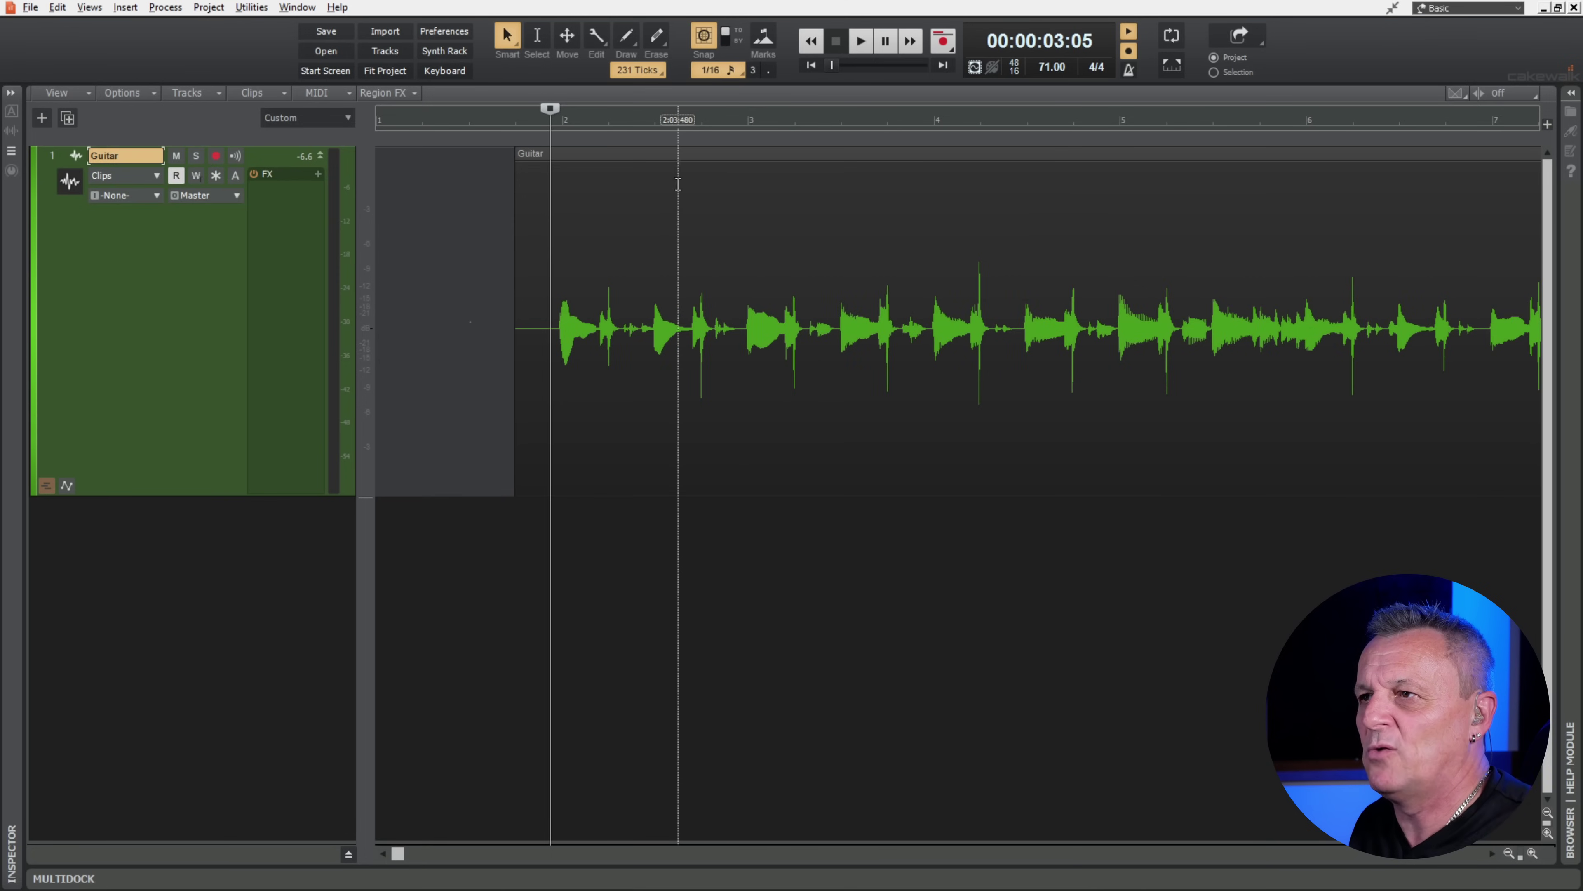
Step: Enable Clip Follows Project in AudioSnap for the Guitar clip, and play the clip at a project tempo of 76
left_click(620, 153)
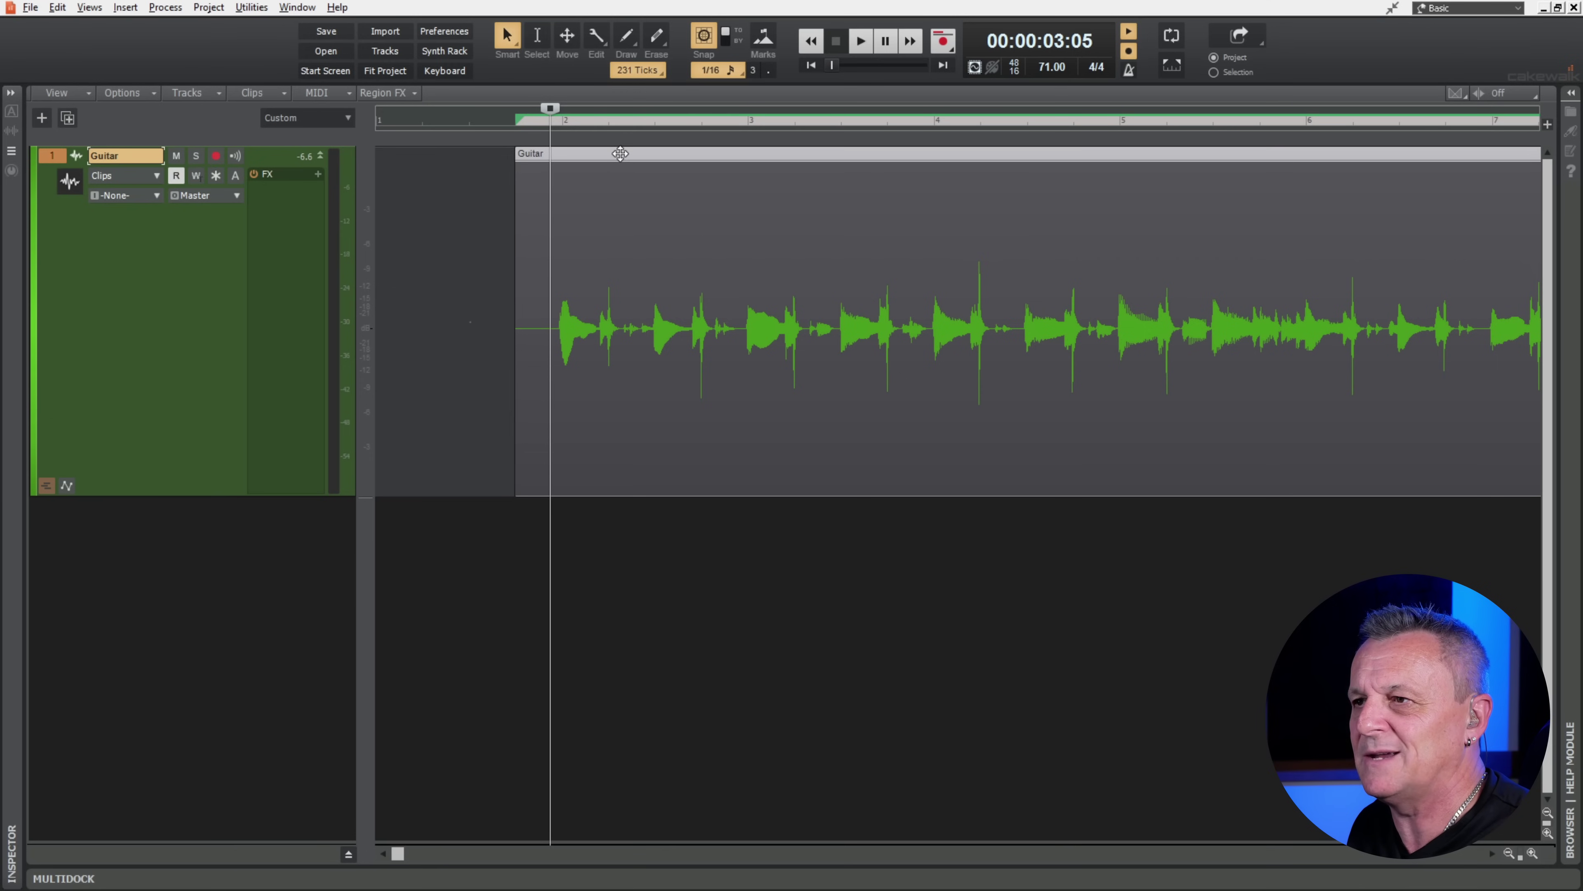
key("a")
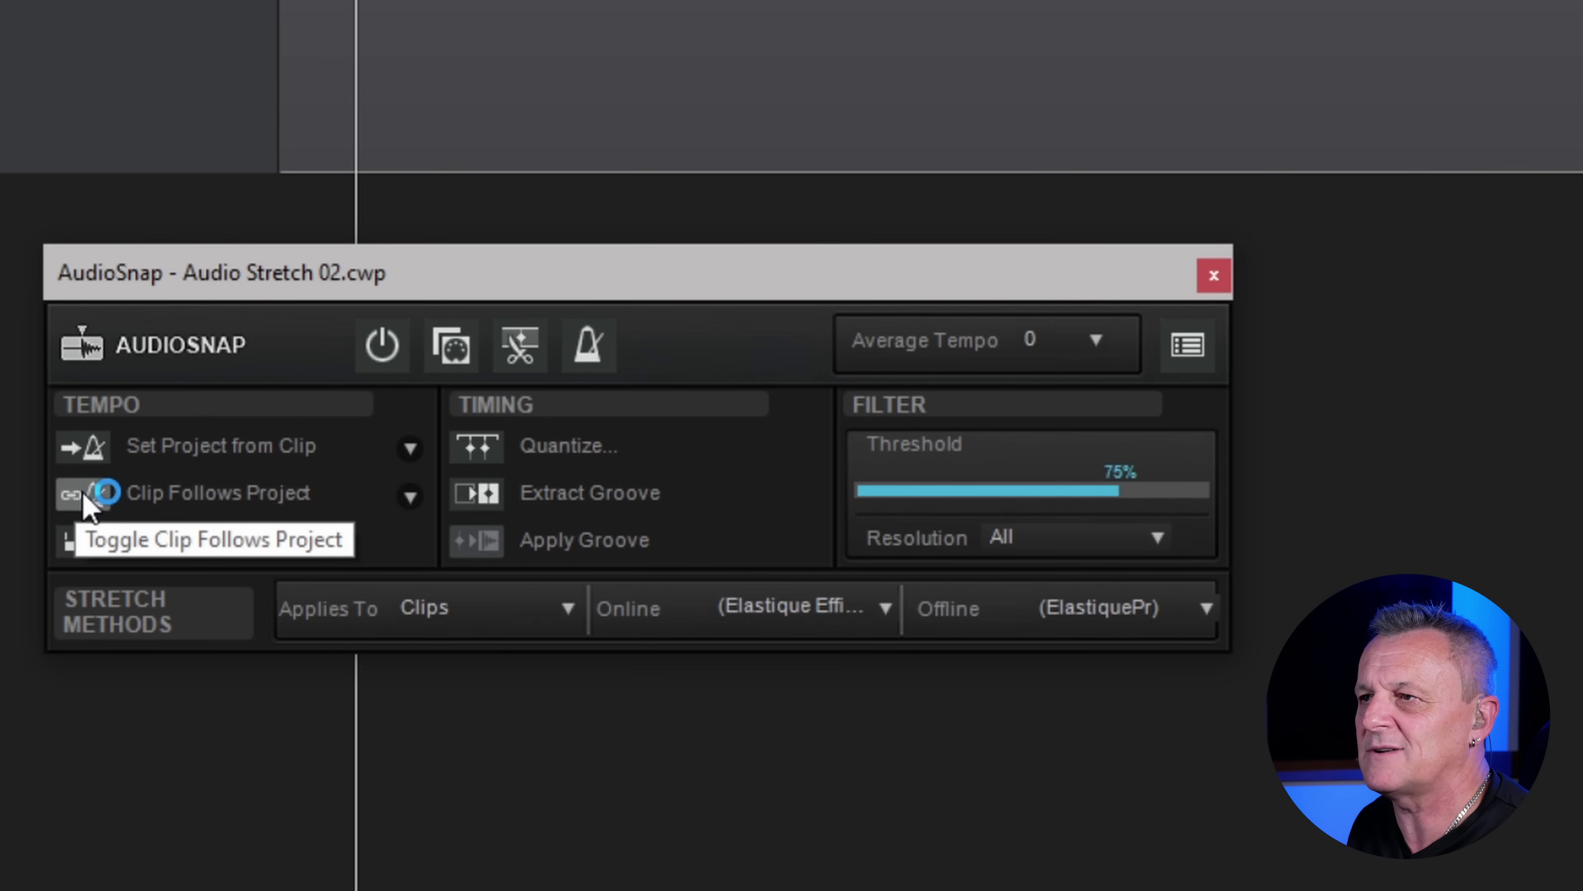
left_click(82, 494)
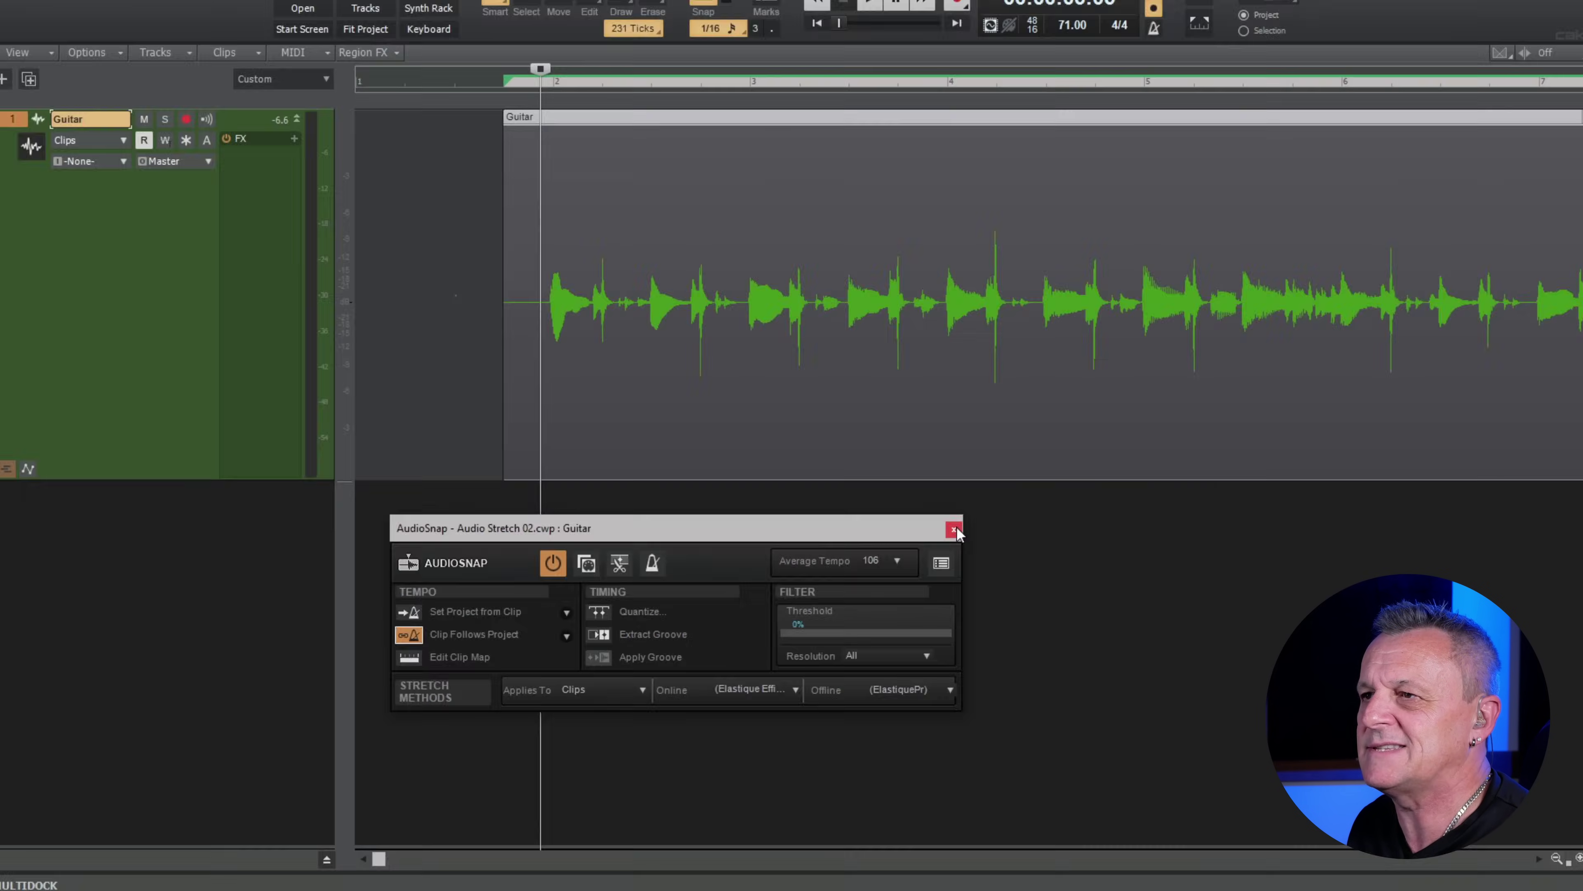
left_click(1214, 275)
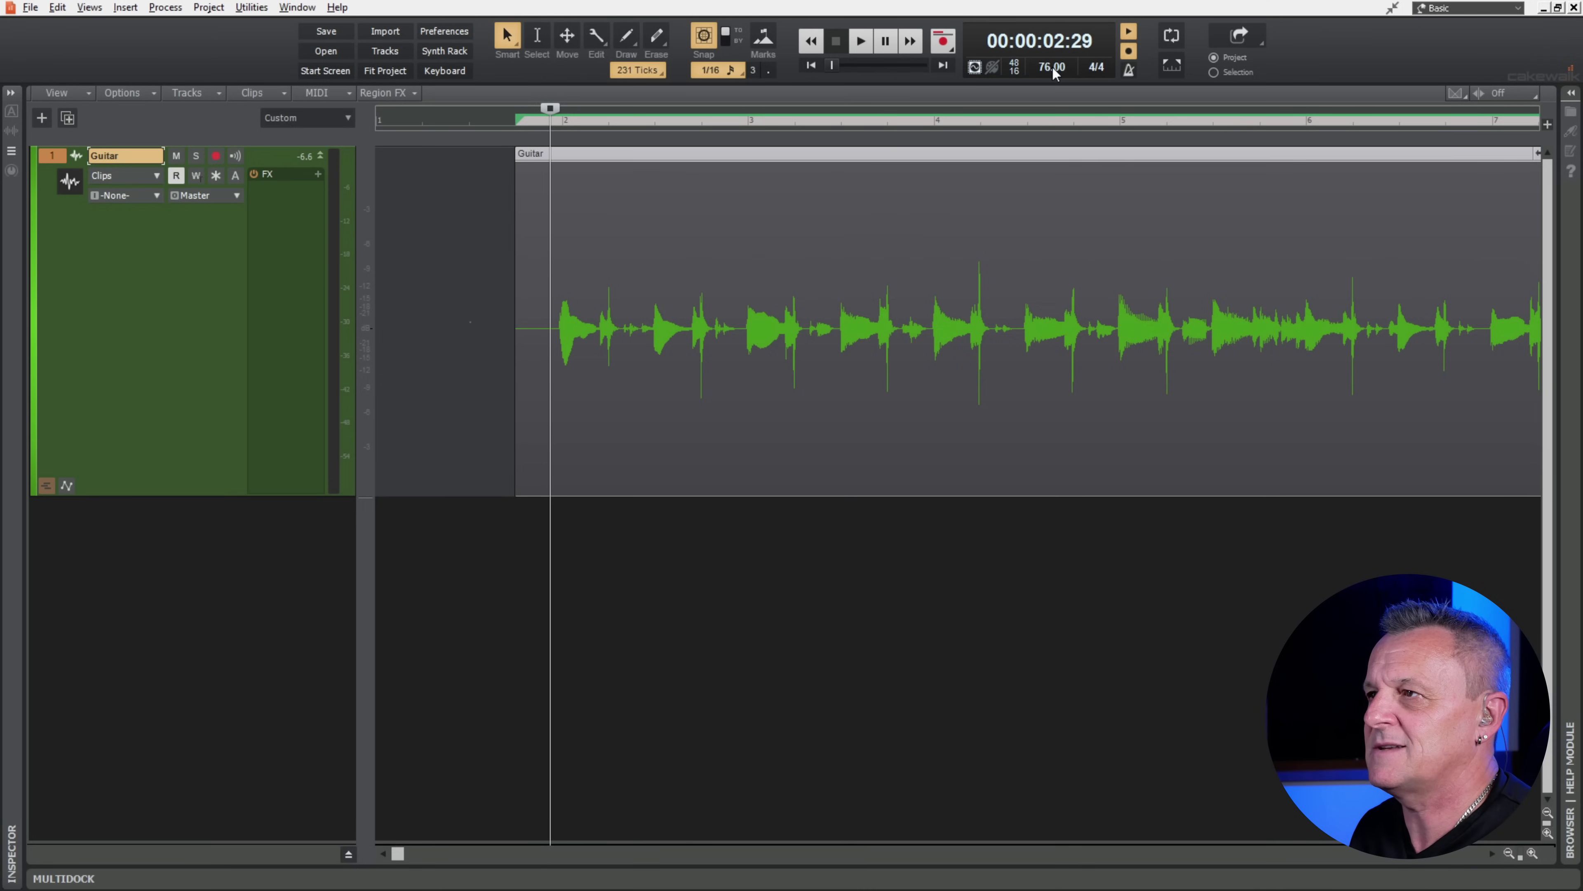
key("space")
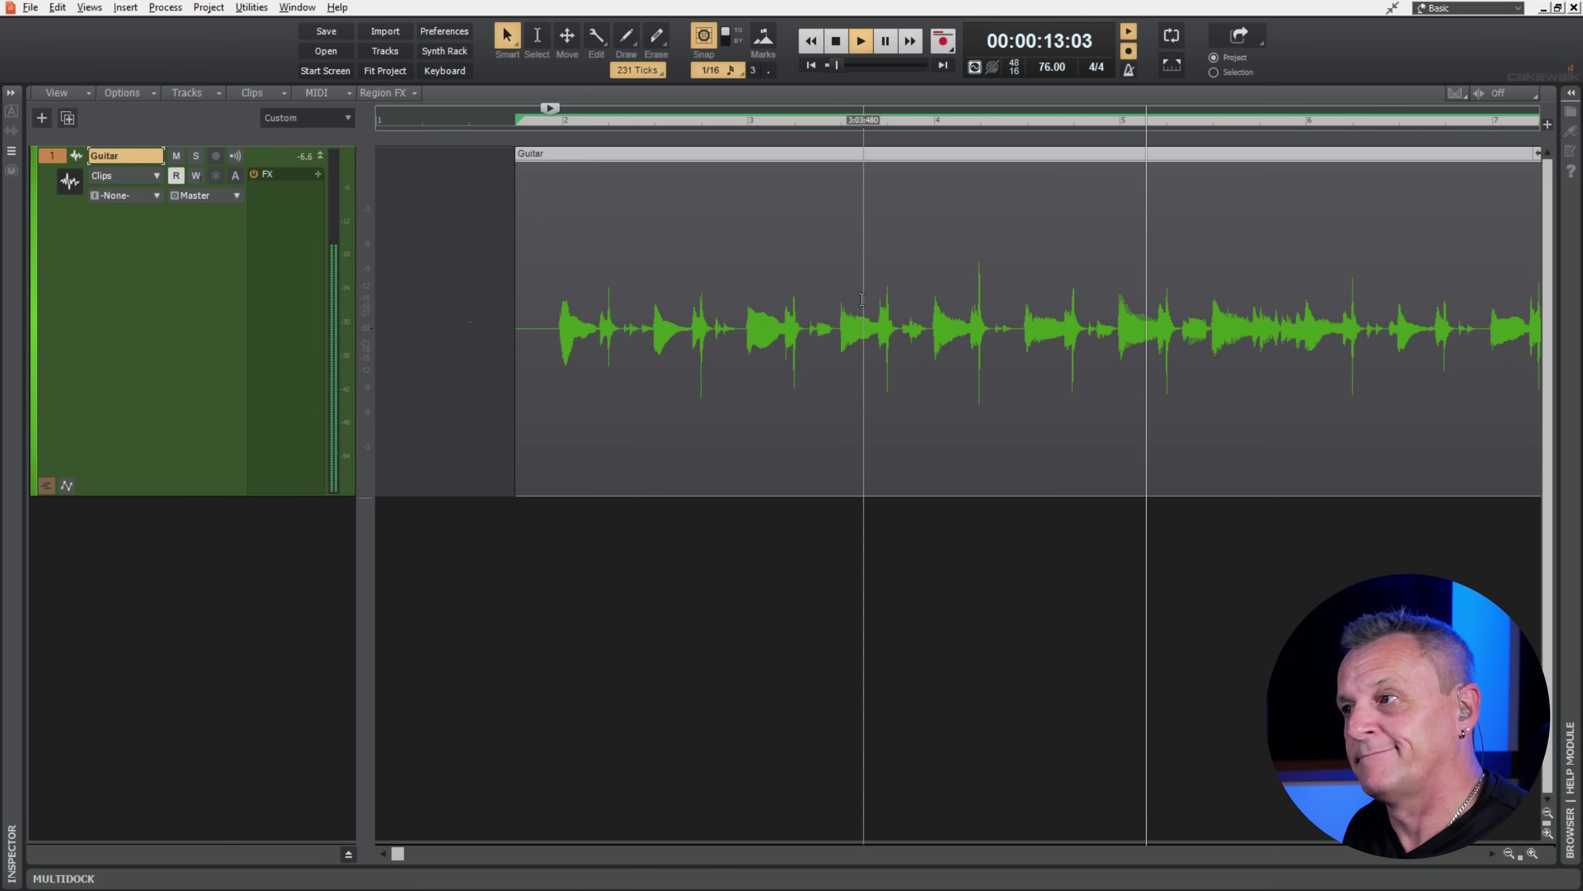
key("space")
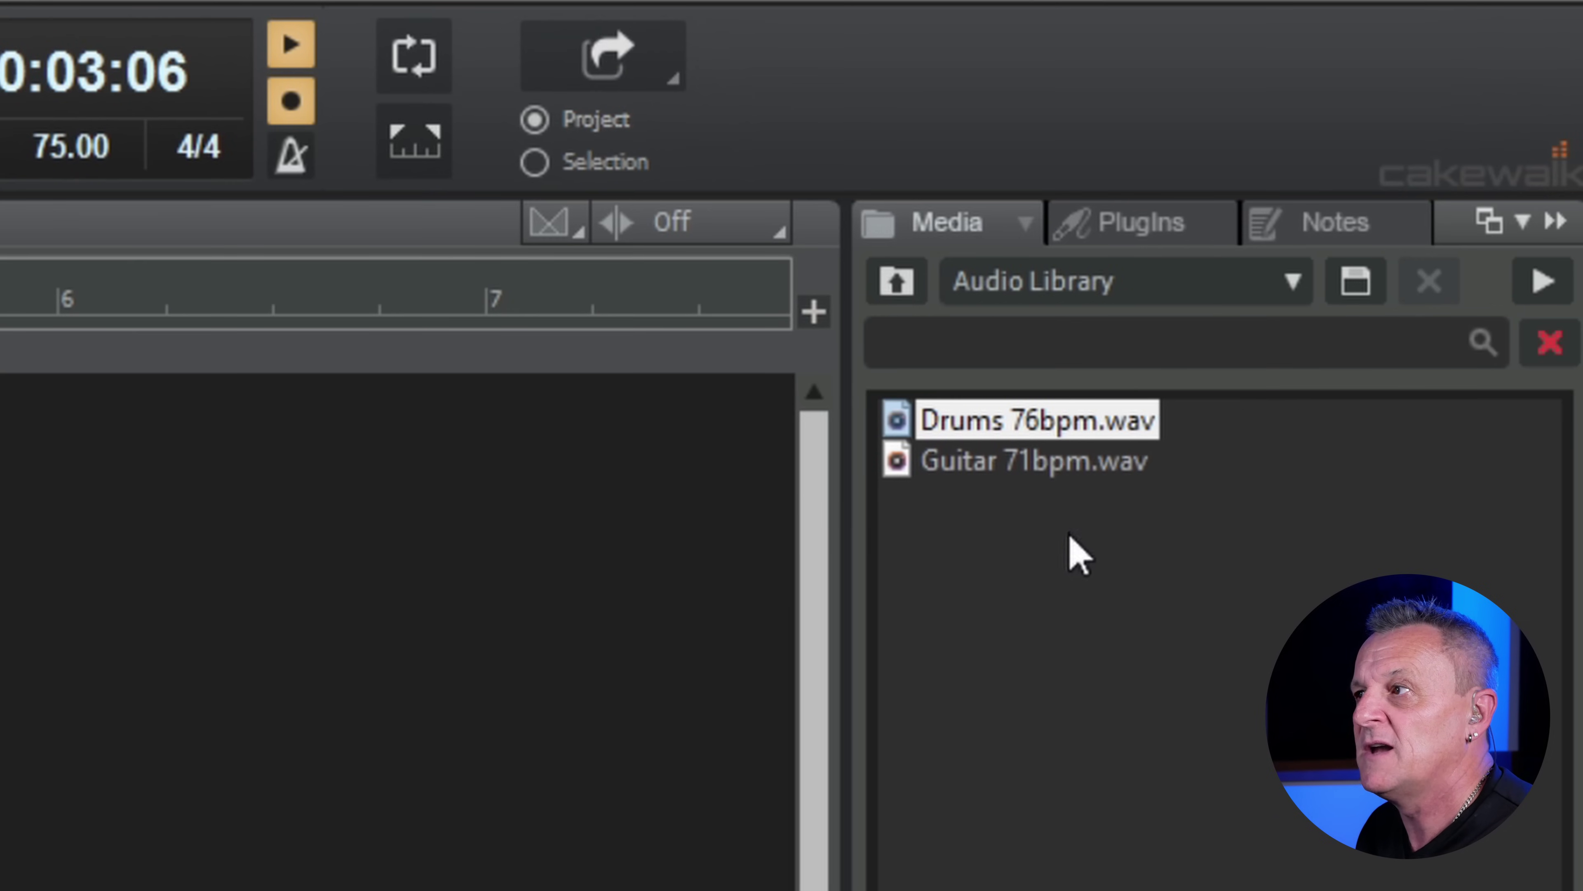
Step: Import Guitar 71bpm.wav from the audio library onto a new track at measure 2, and expand and enlarge the track
left_click(991, 508)
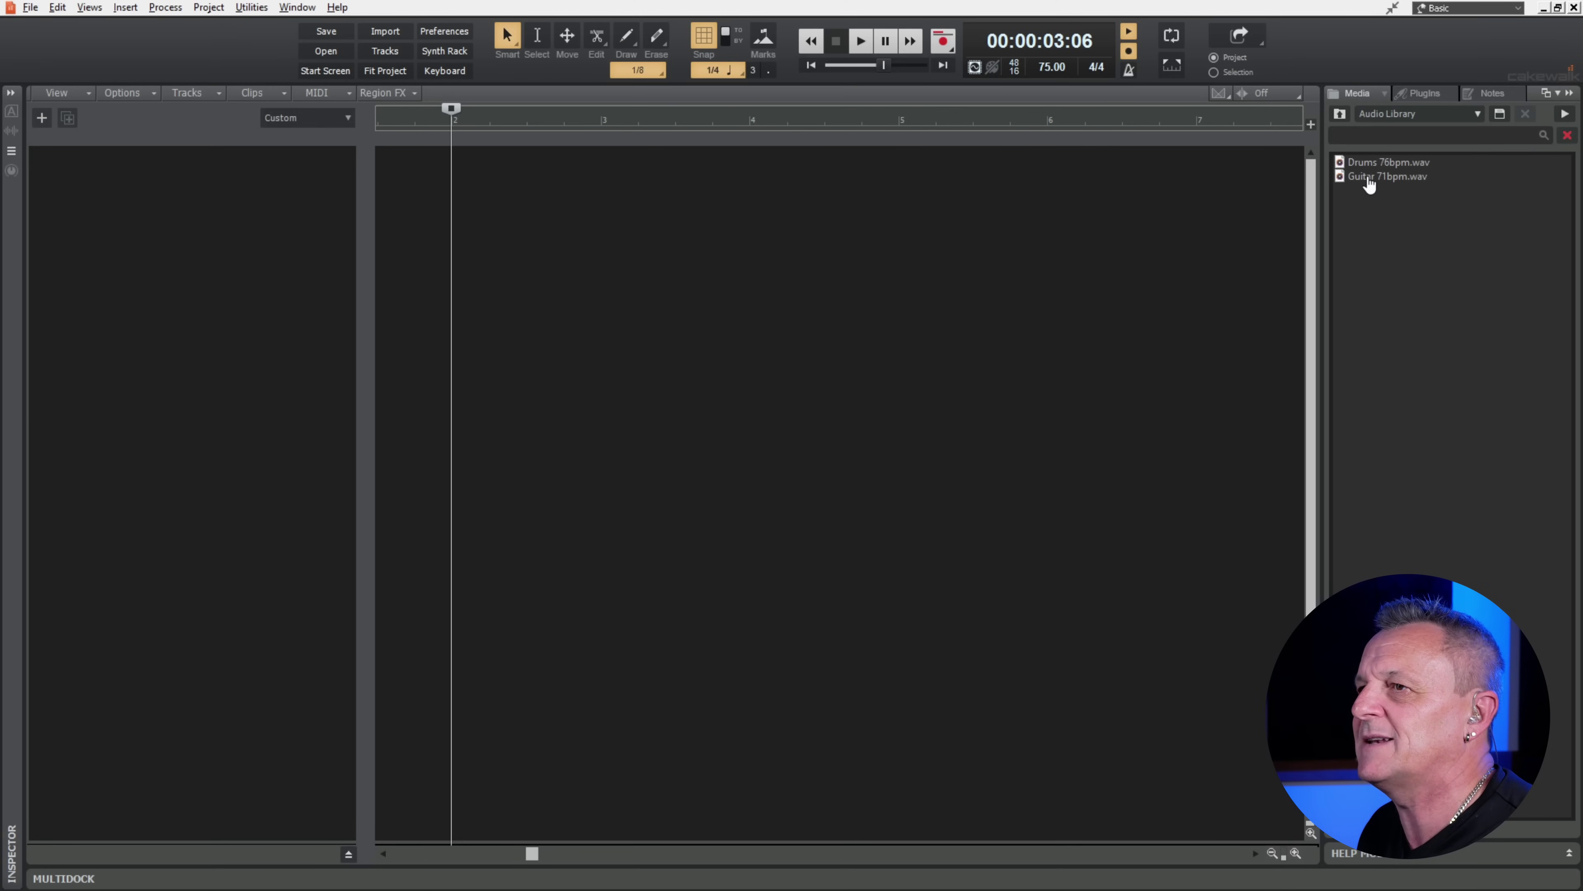
left_click_drag(1370, 184, 454, 187)
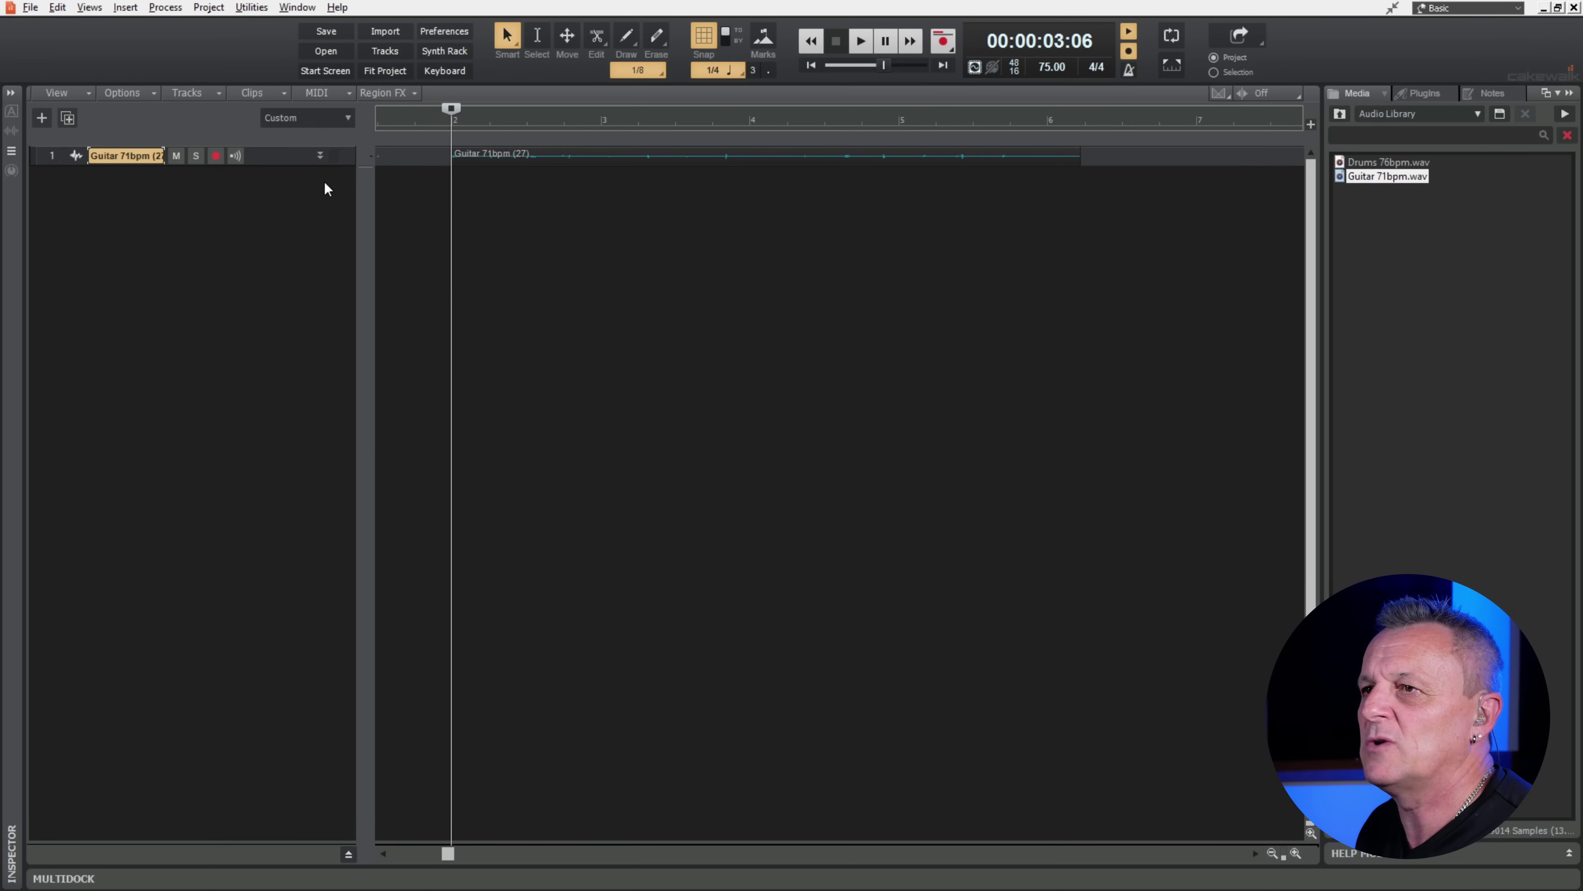
left_click(320, 155)
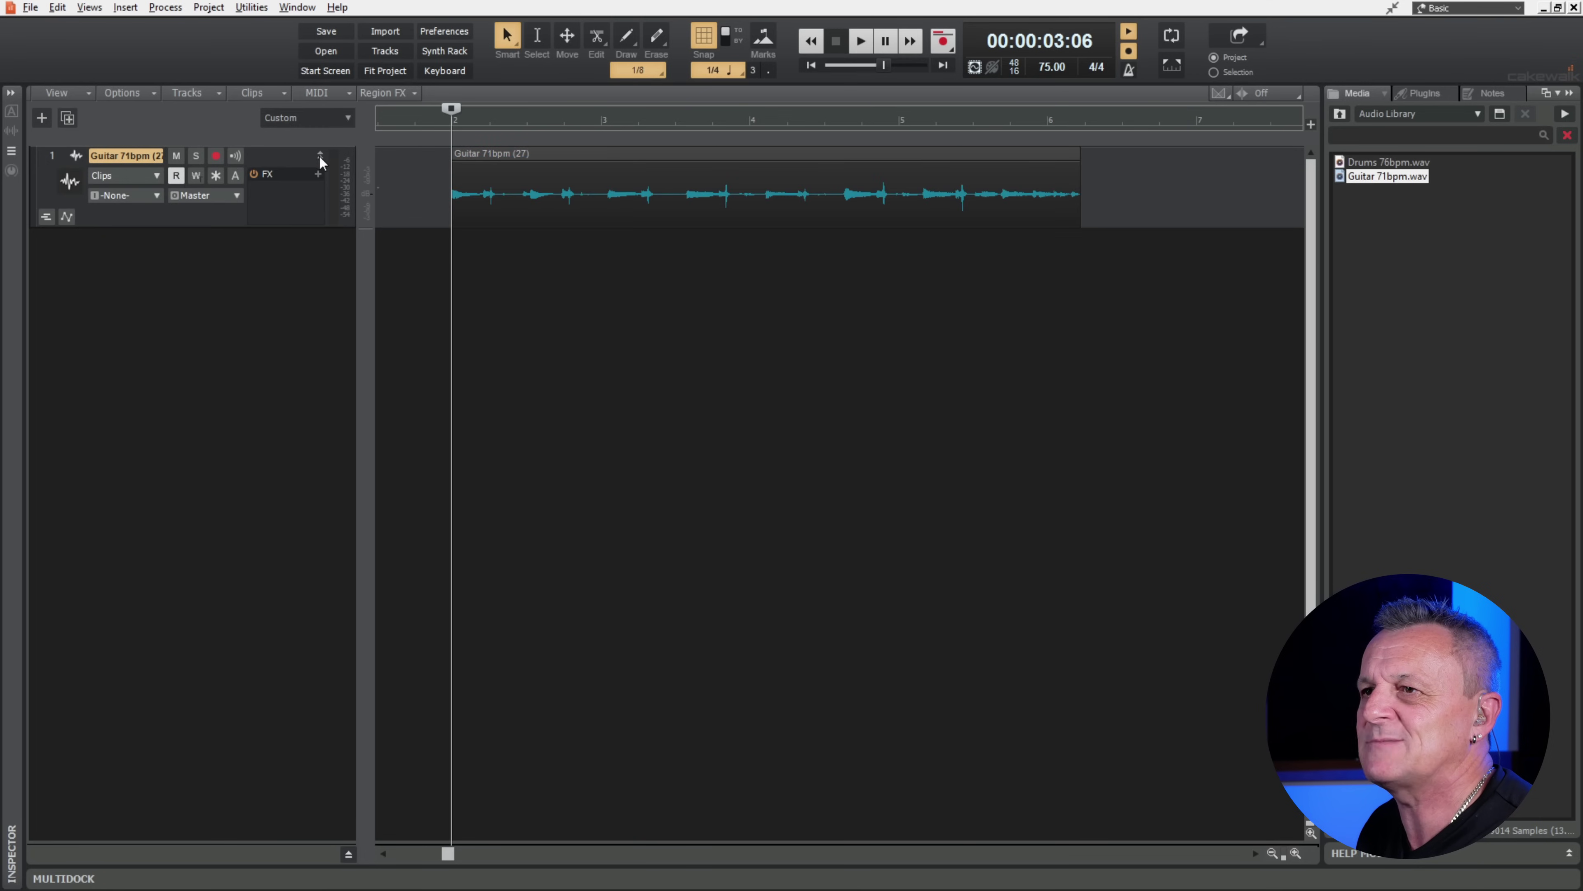
left_click_drag(302, 225, 253, 460)
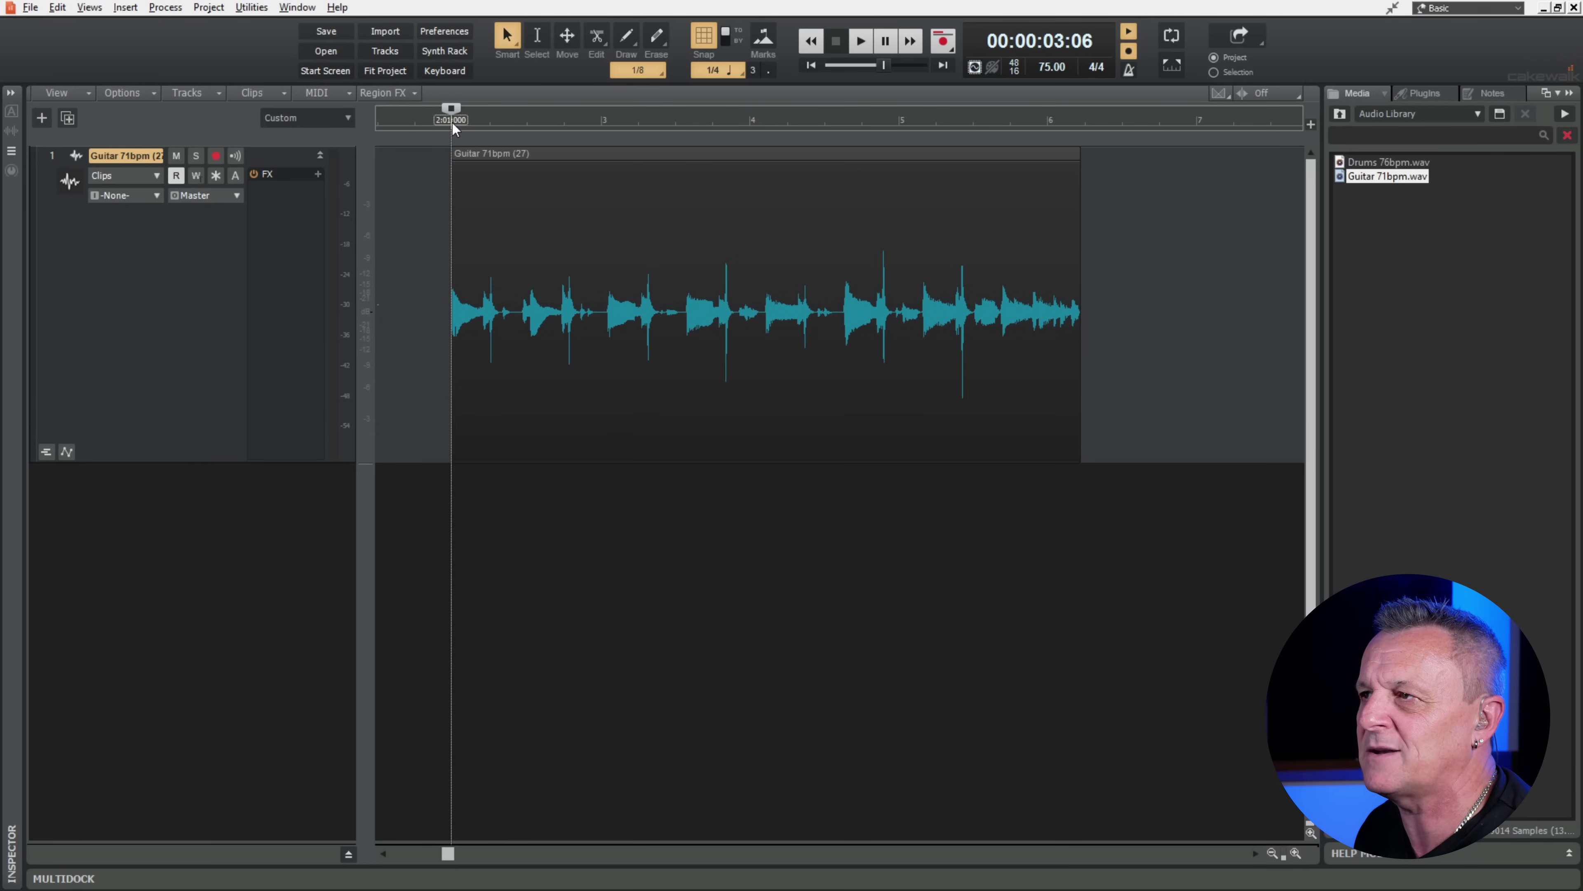
Step: Play the imported guitar clip from 2:01:000, and time-stretch its end to the start of measure 6
key("space")
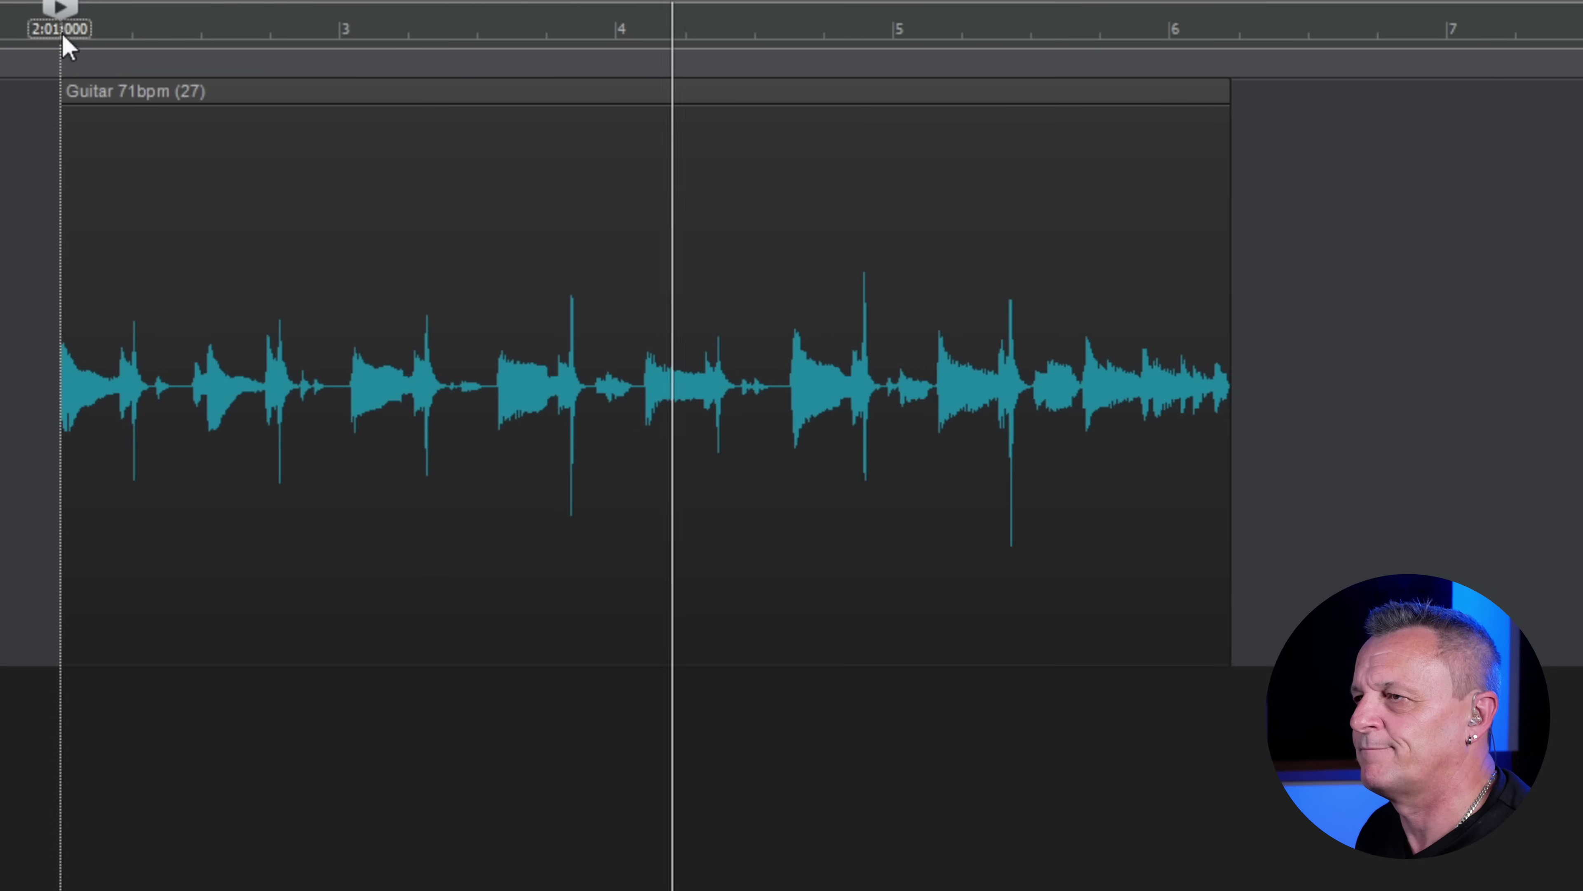
key("space")
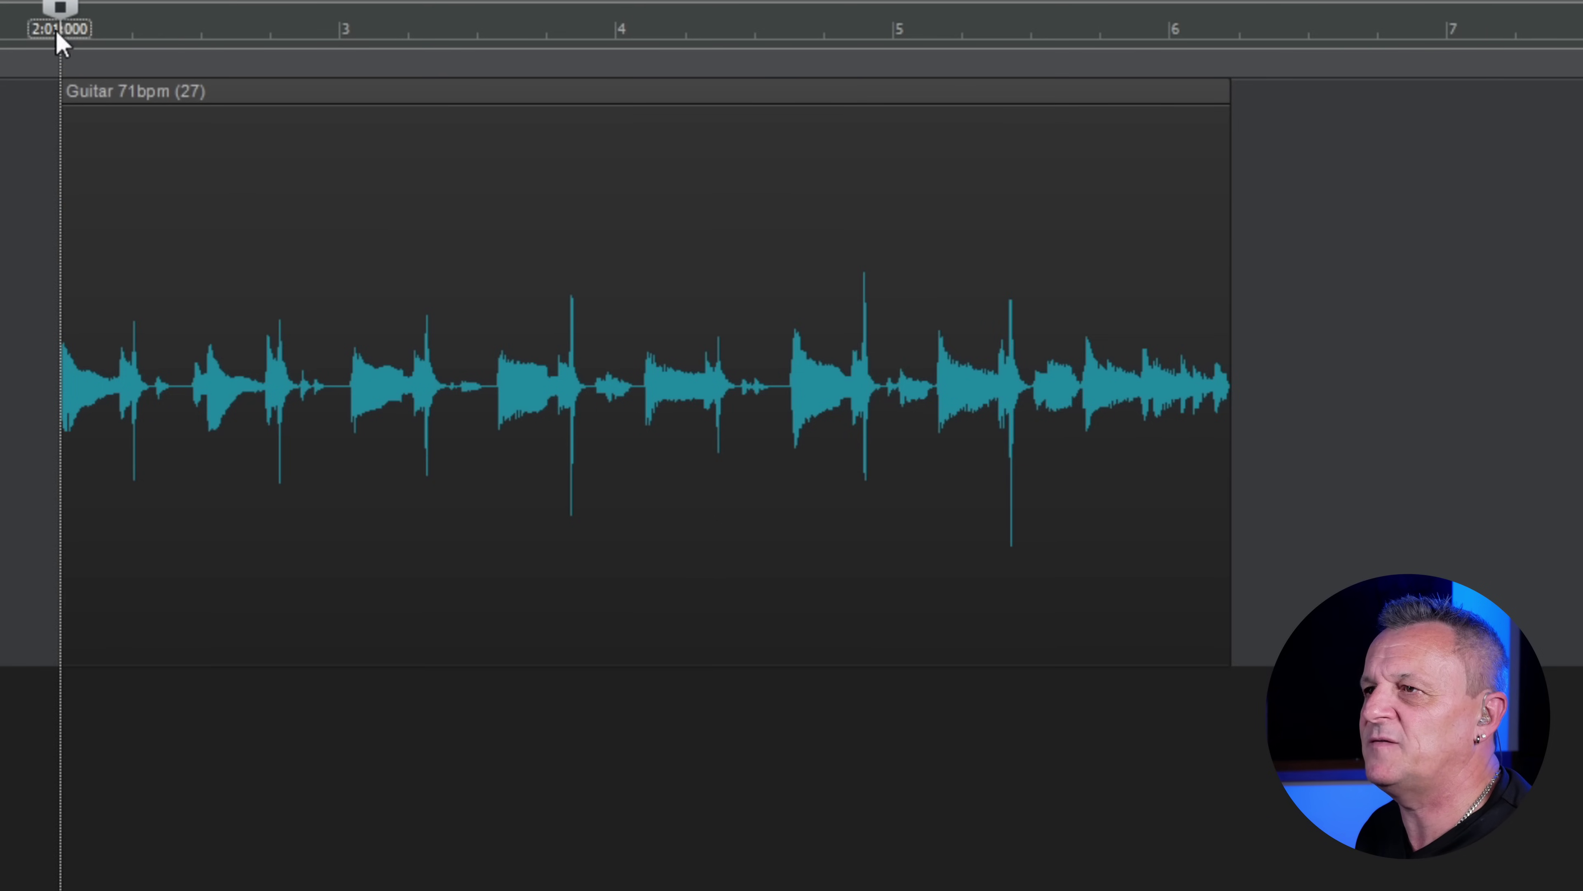
left_click(1169, 29)
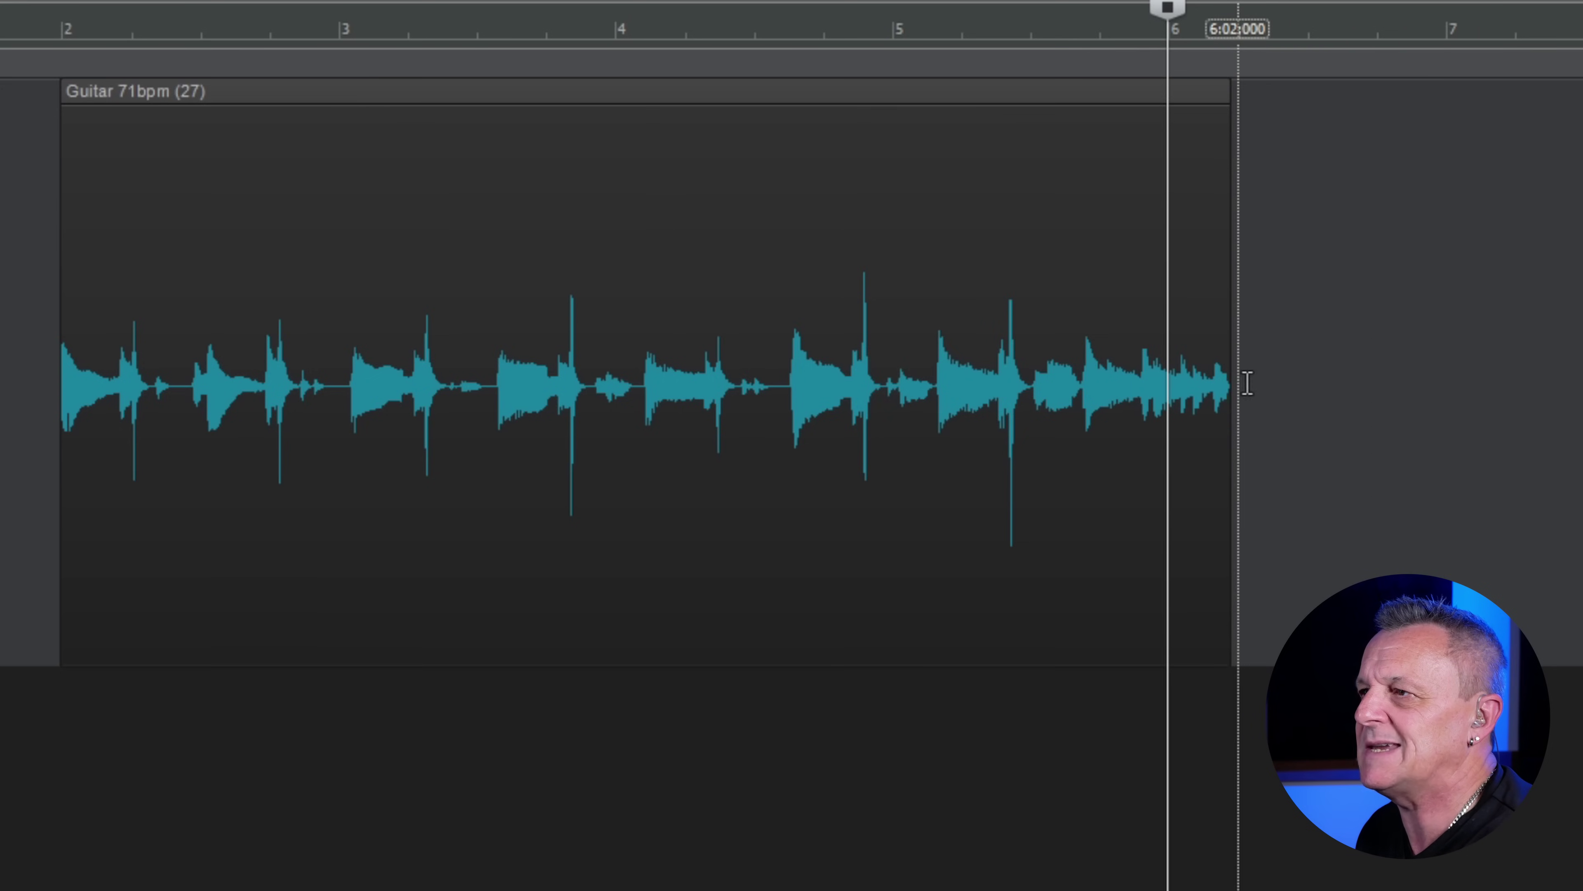
left_click_drag(1229, 437, 1180, 449)
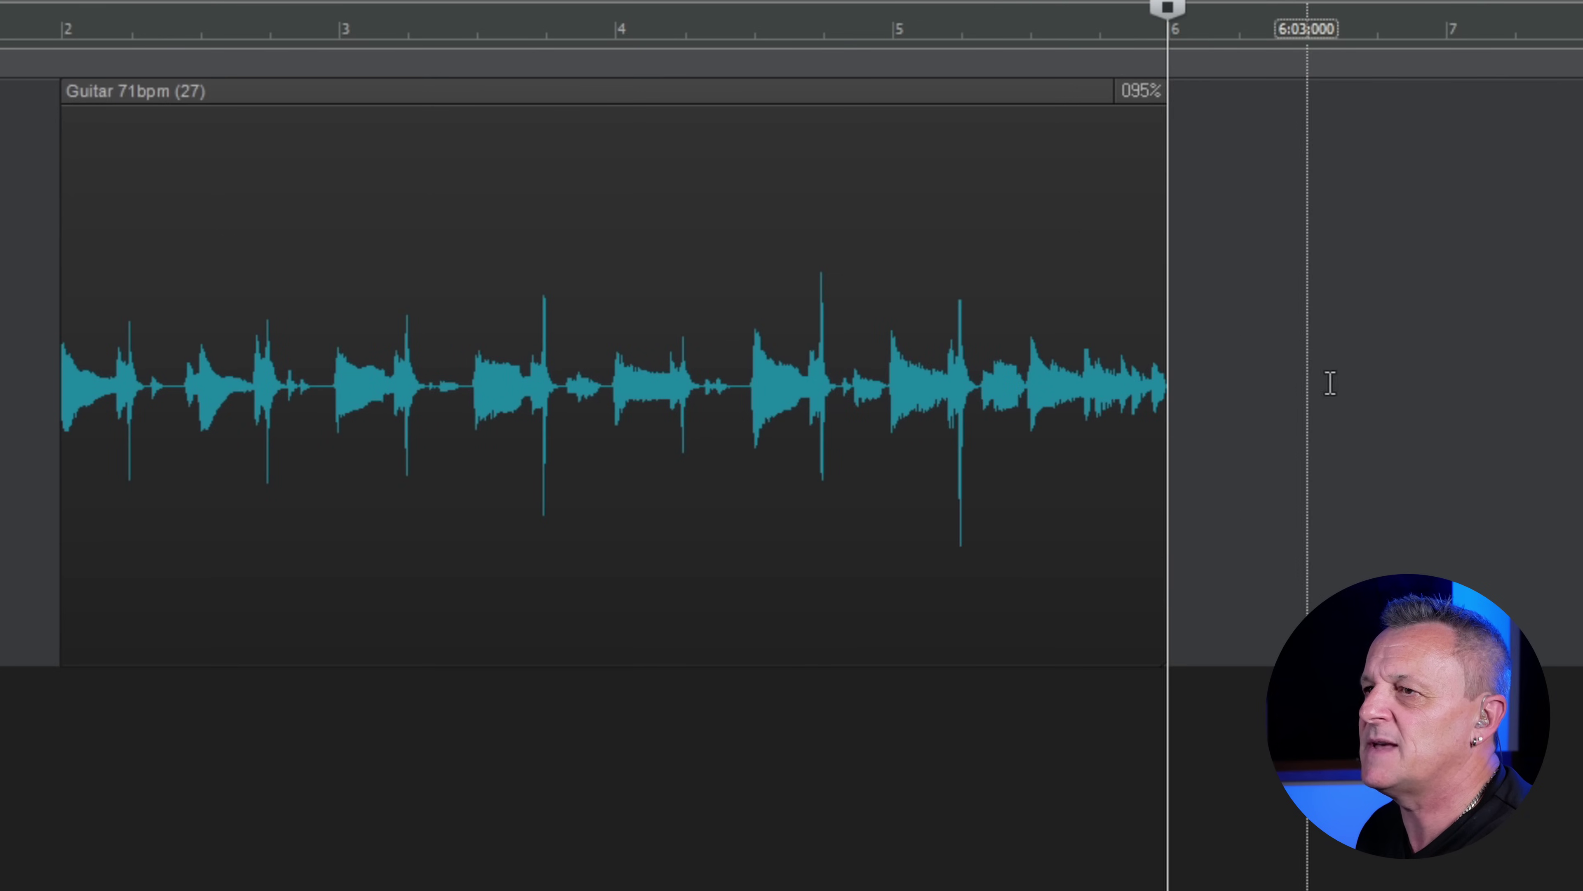
Step: Play the stretched guitar clip from 2:01:000 to check its timing against the project tempo
left_click(59, 38)
key("space")
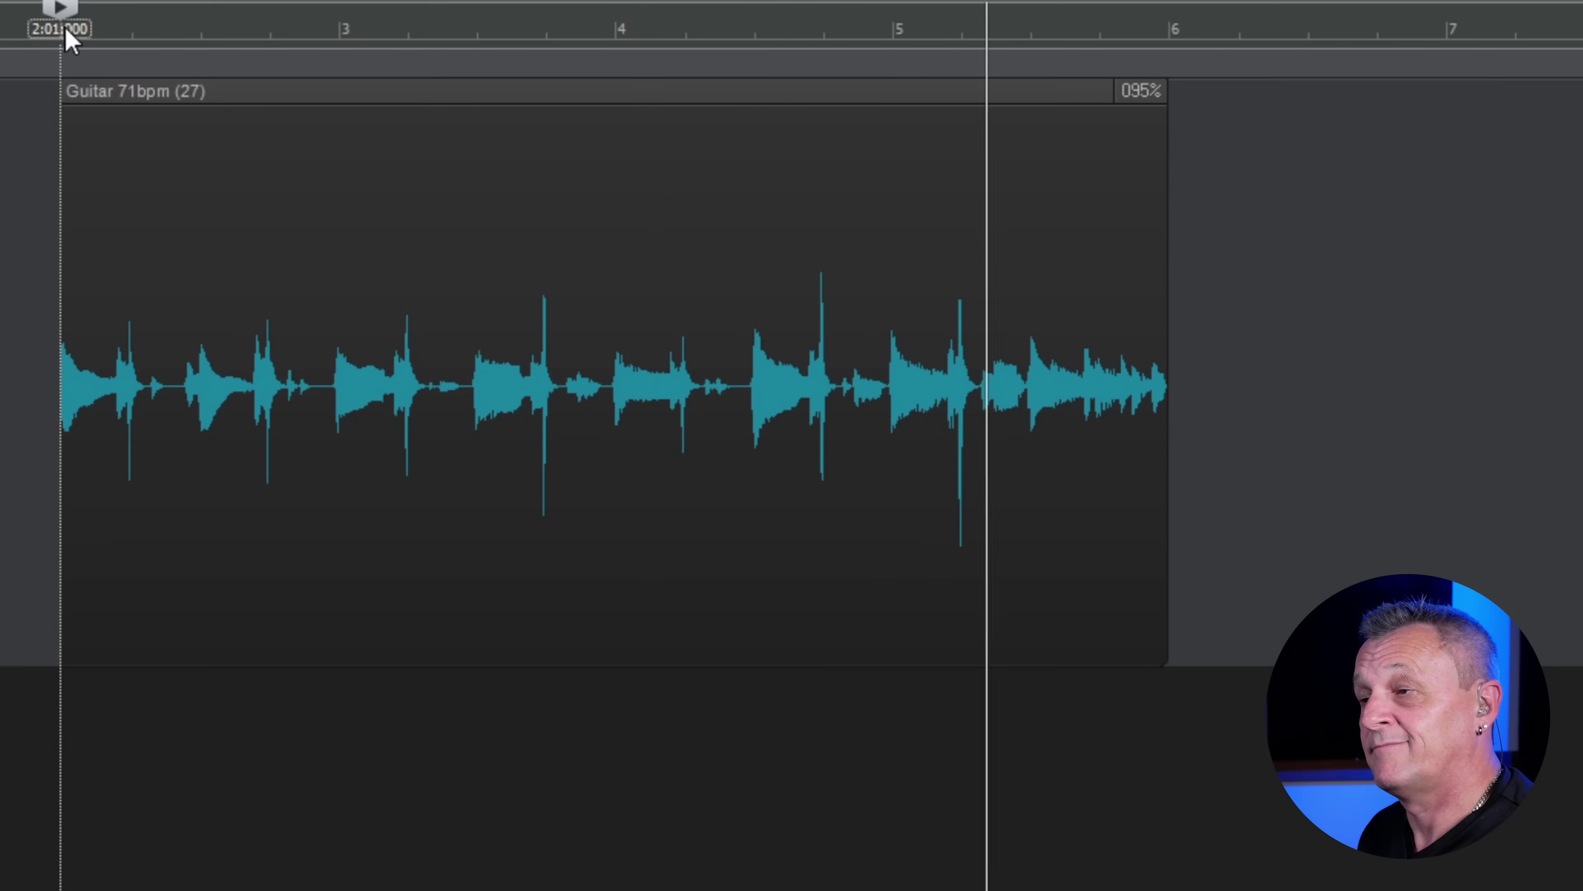
key("space")
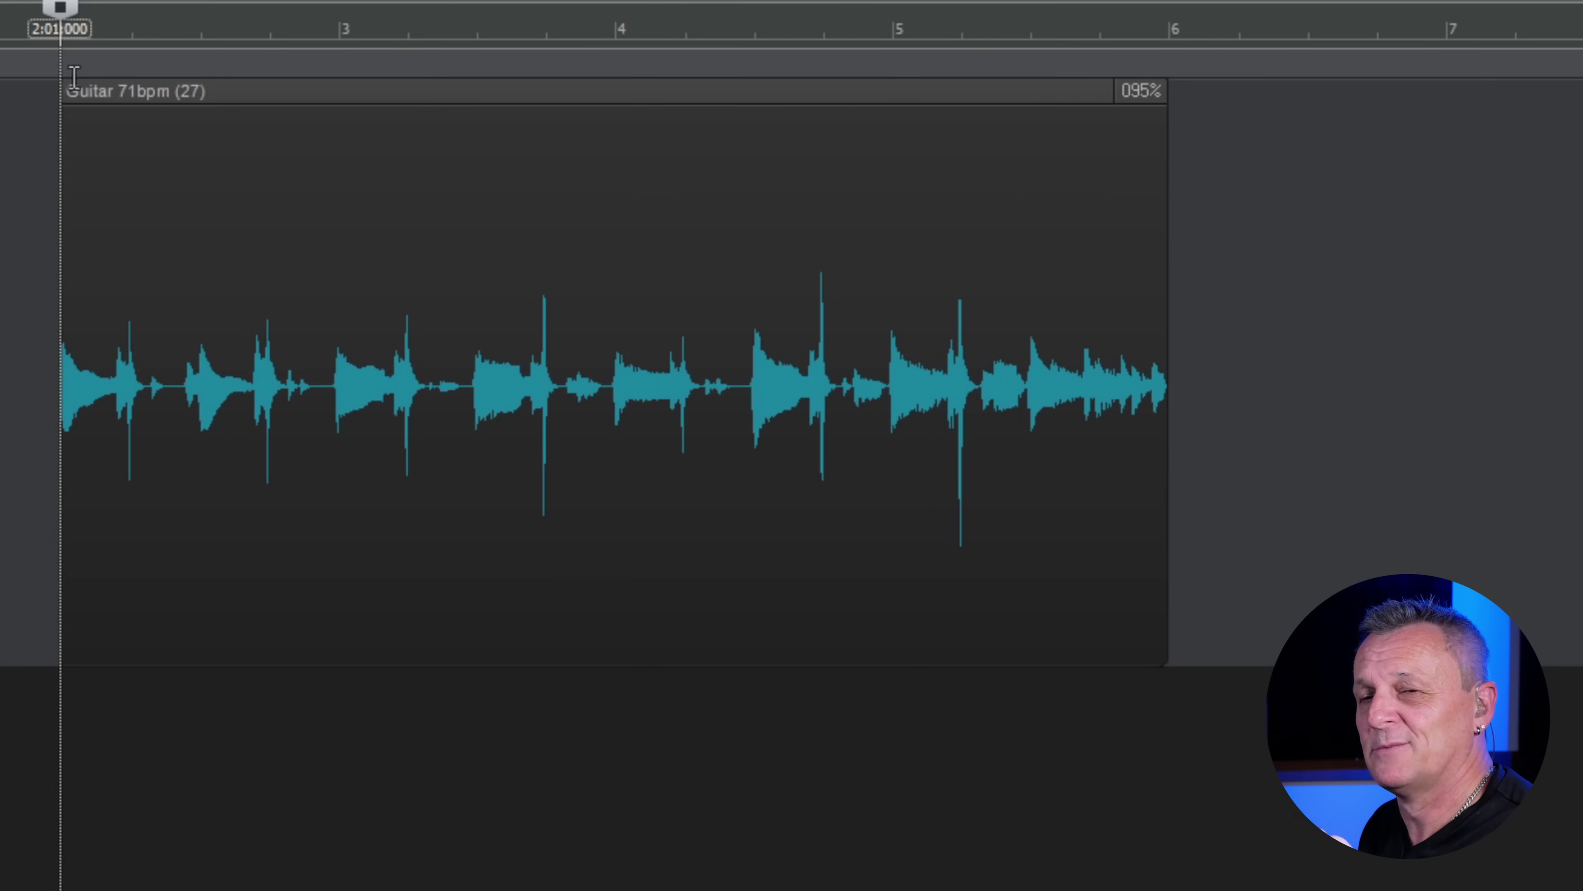
left_click(130, 32)
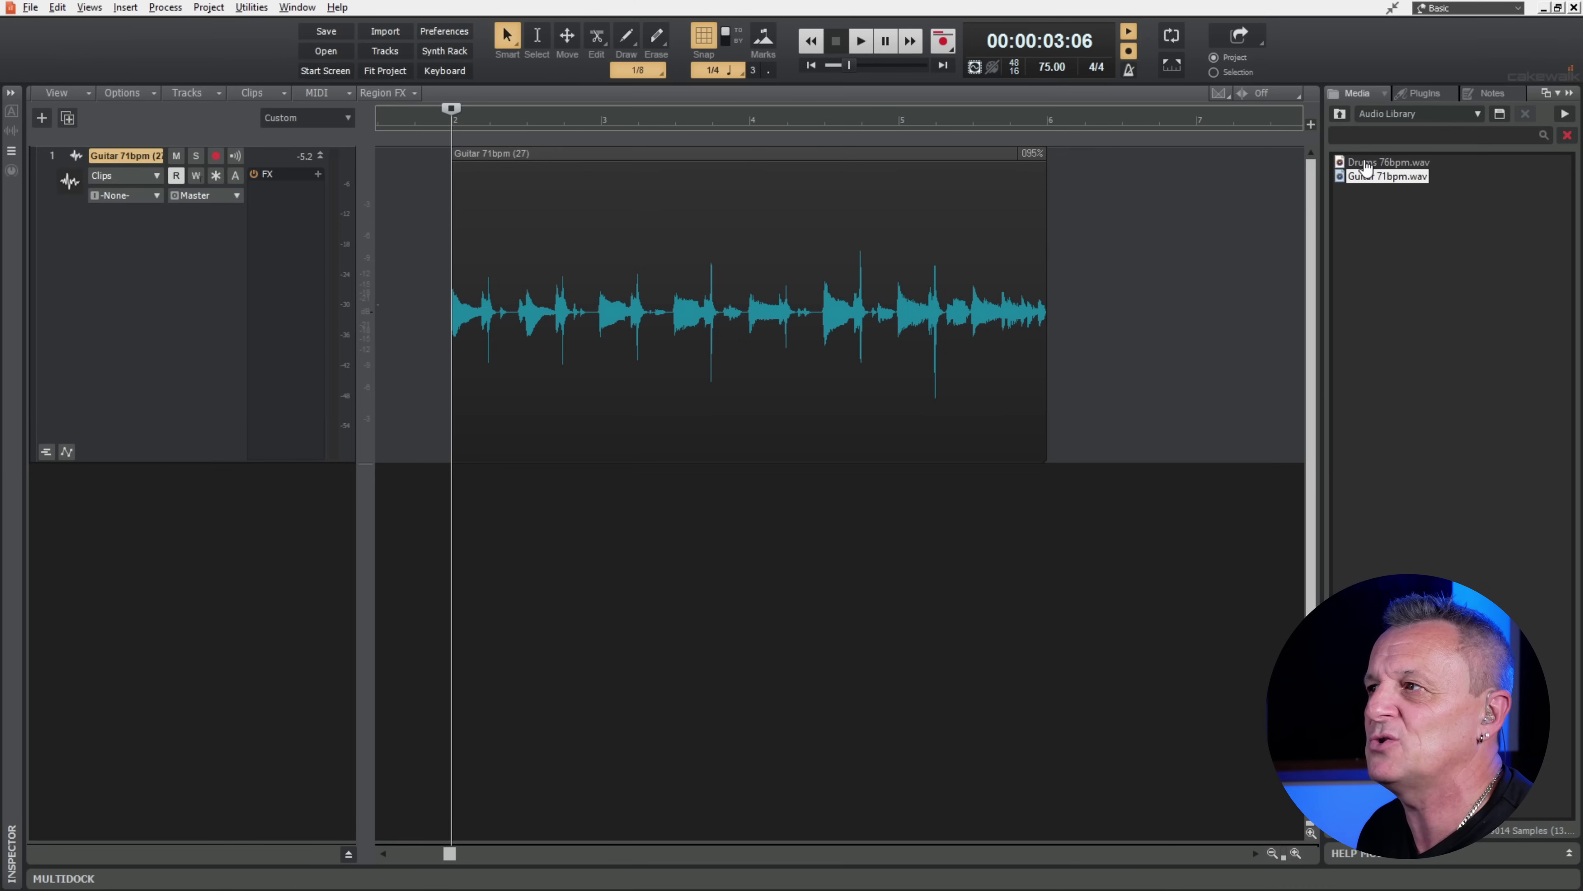
Step: Import Drums 76bpm.wav onto a new track below the guitar at measure 2, and expand the track
left_click_drag(1365, 169, 457, 624)
left_click(320, 473)
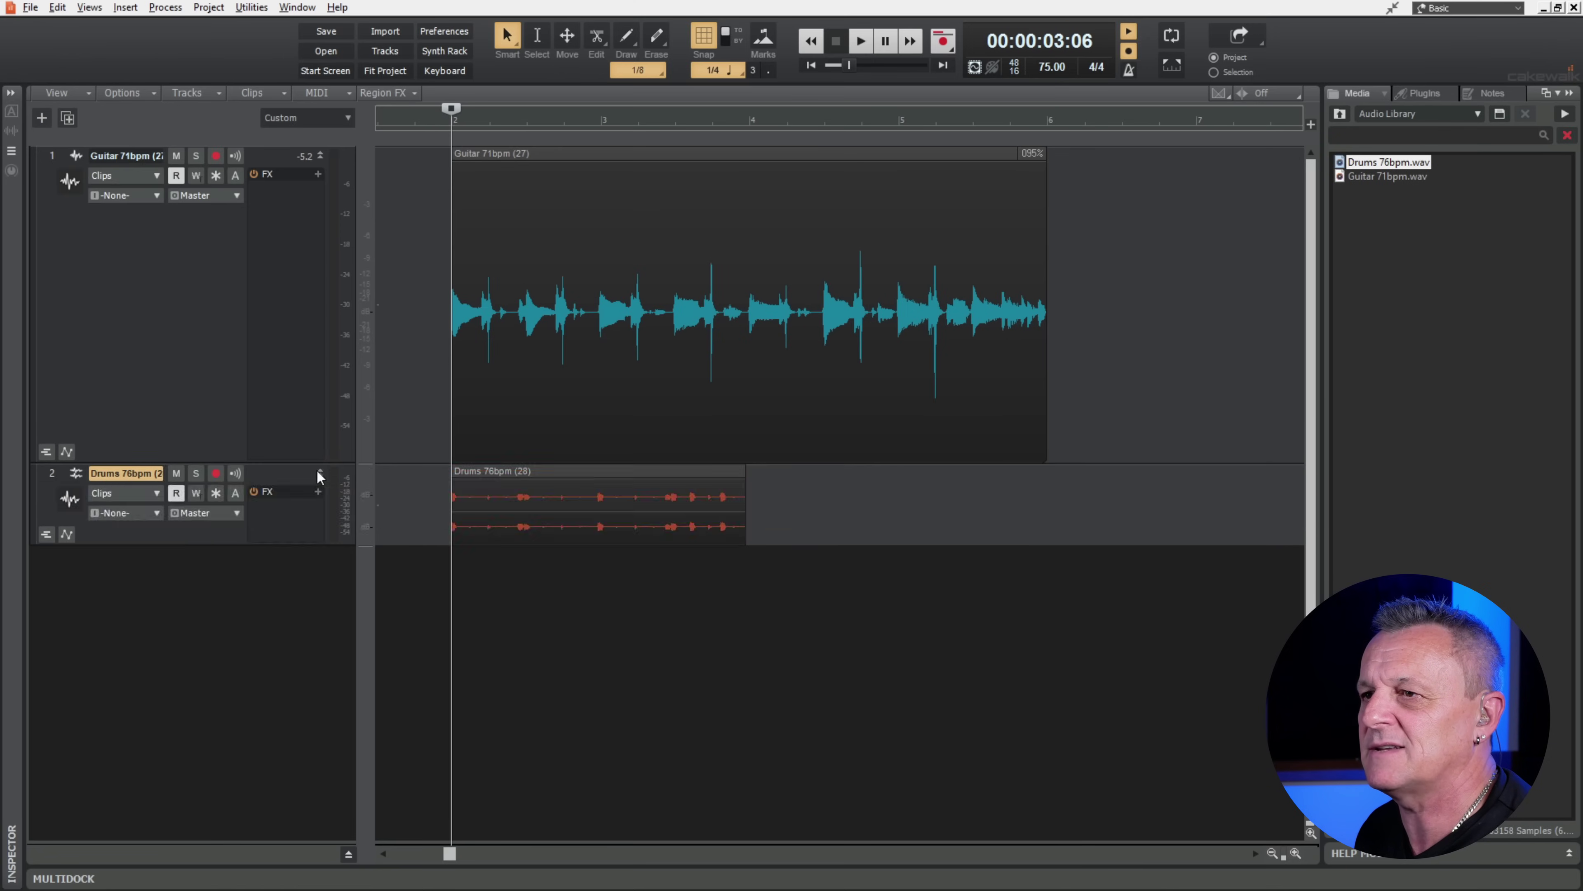
Step: Enlarge the drum track's height and play the imported drums together with the stretched guitar from measure 2
left_click_drag(278, 543, 254, 671)
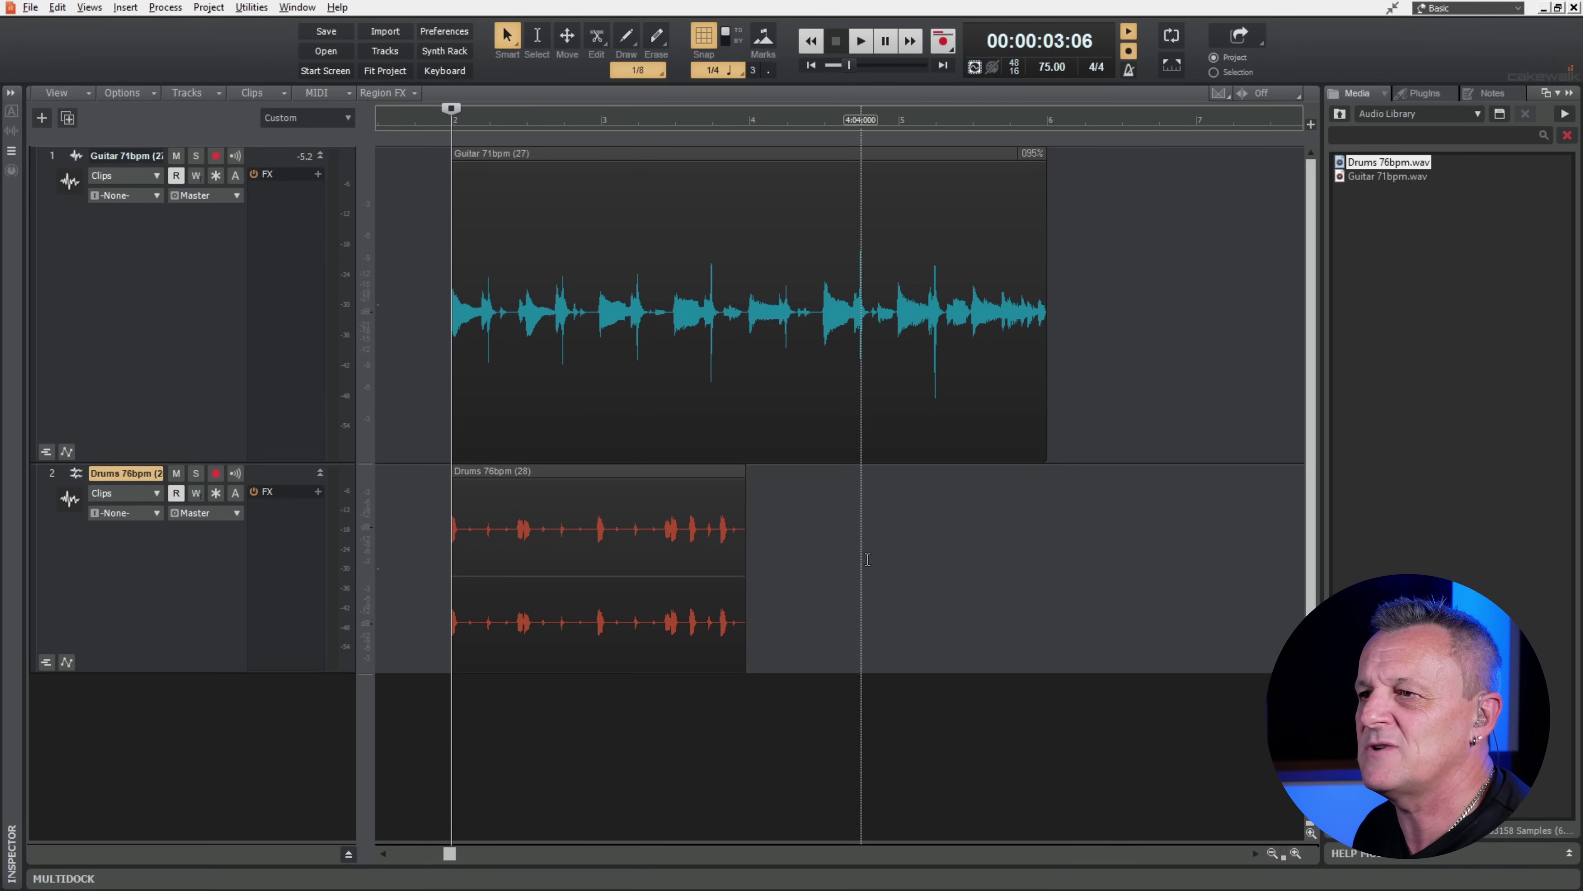
key("space")
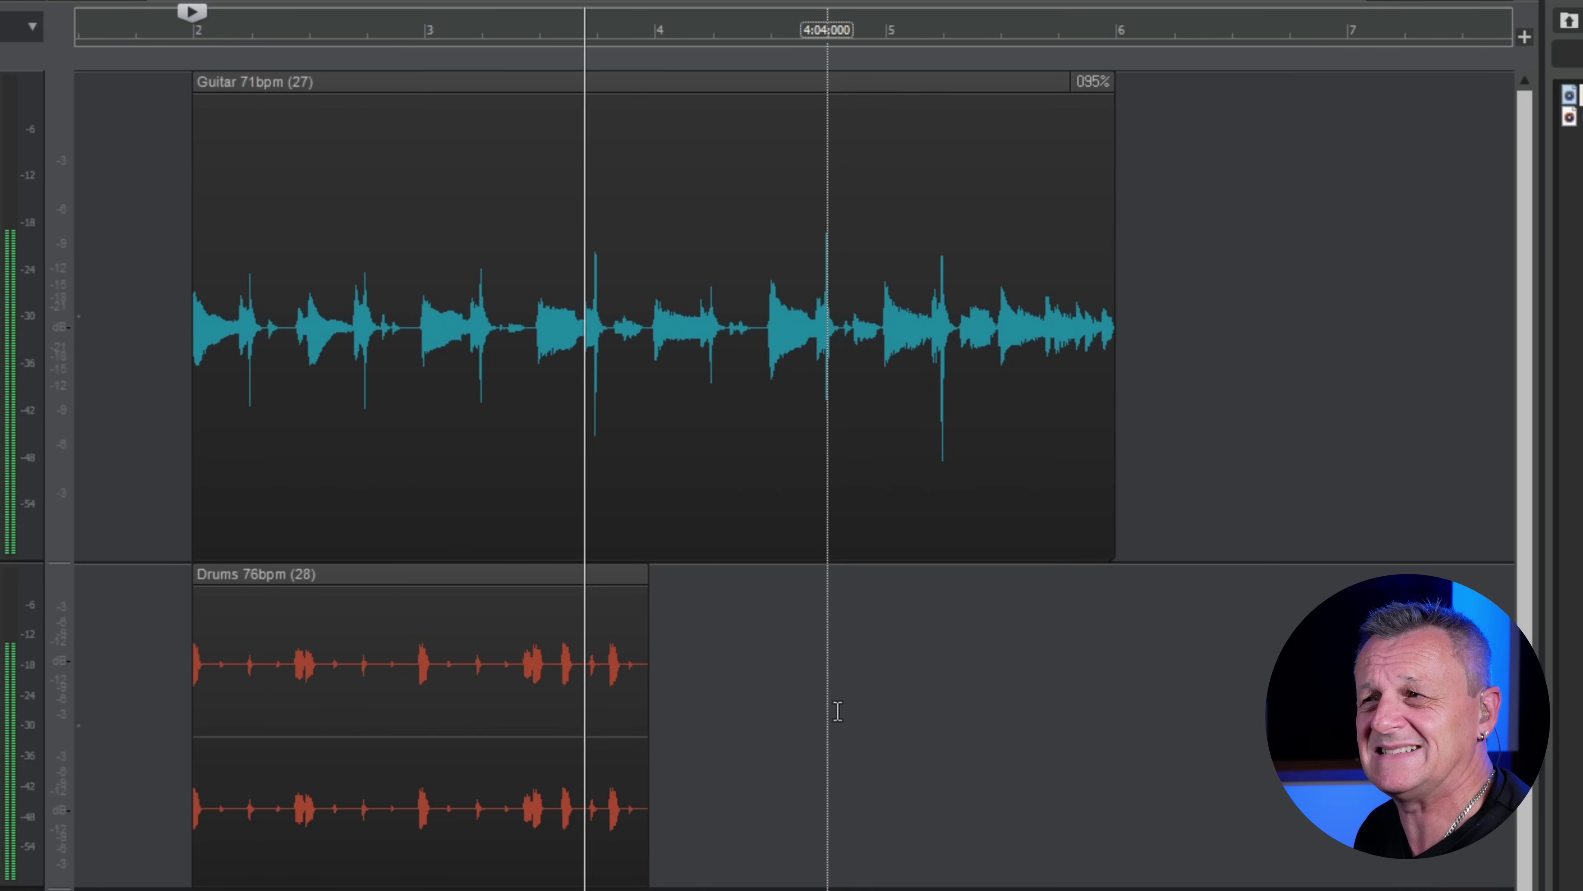
key("space")
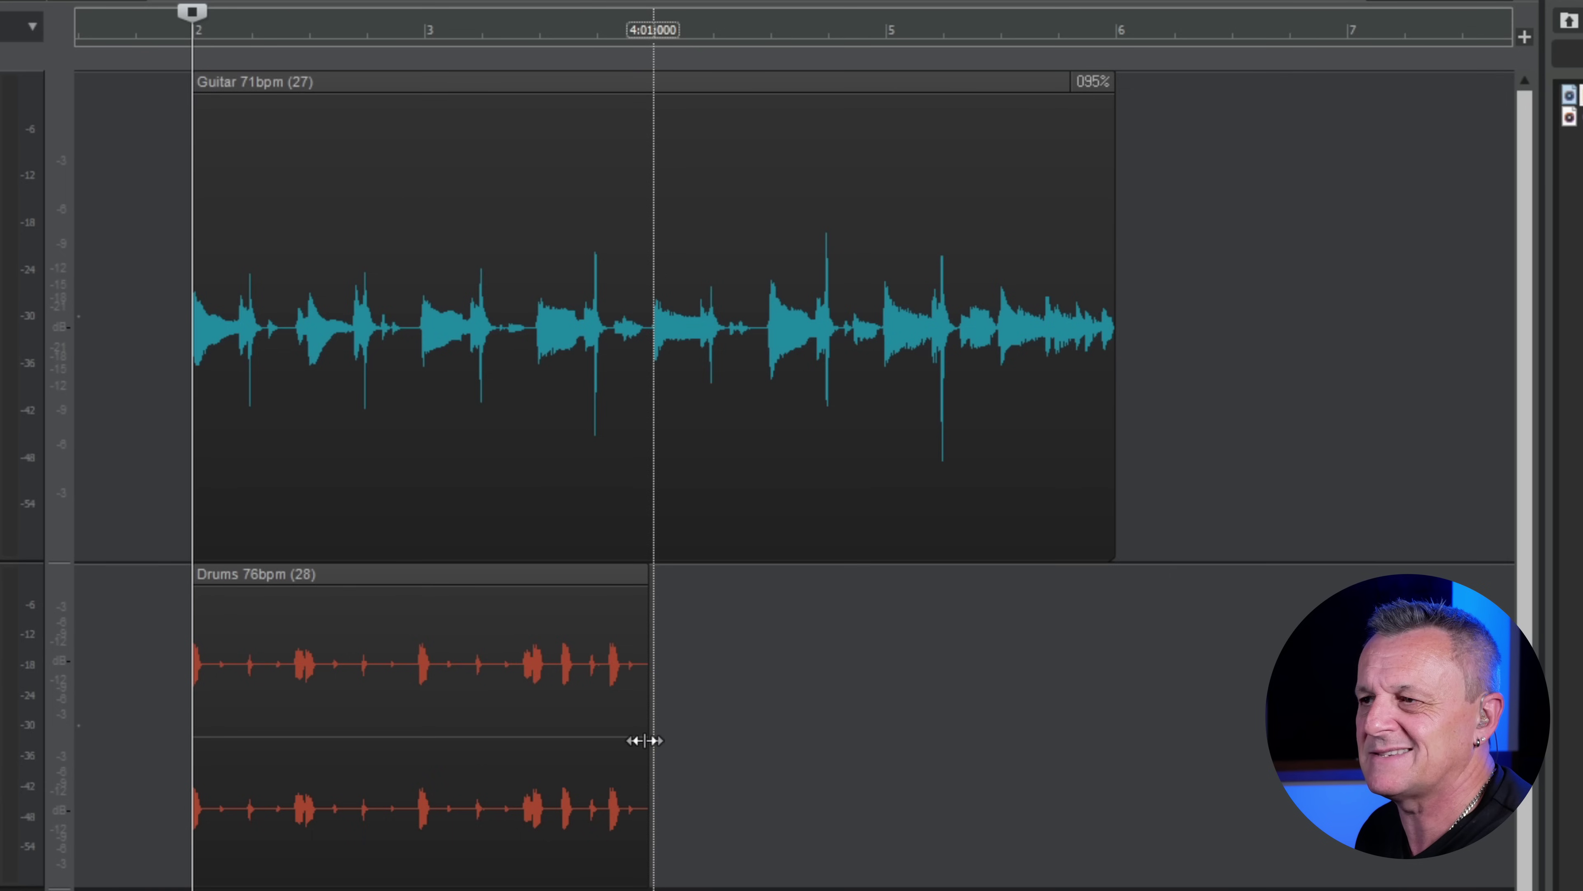
Step: Time-stretch the end of the drum clip to the start of measure 4, and play it against the guitar
left_click_drag(645, 740, 649, 740)
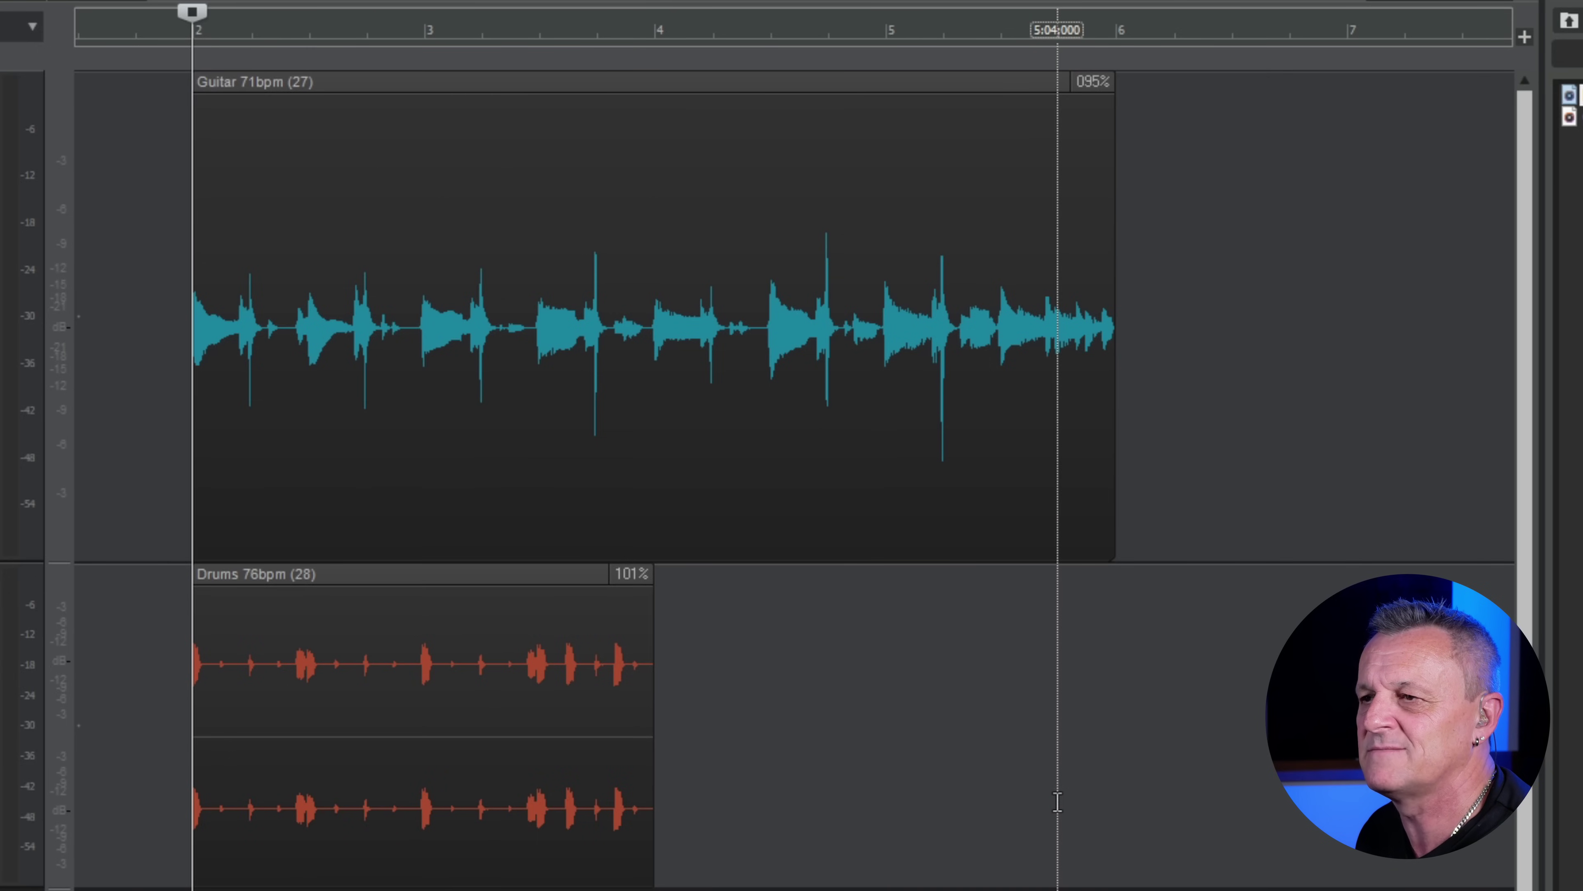
key("space")
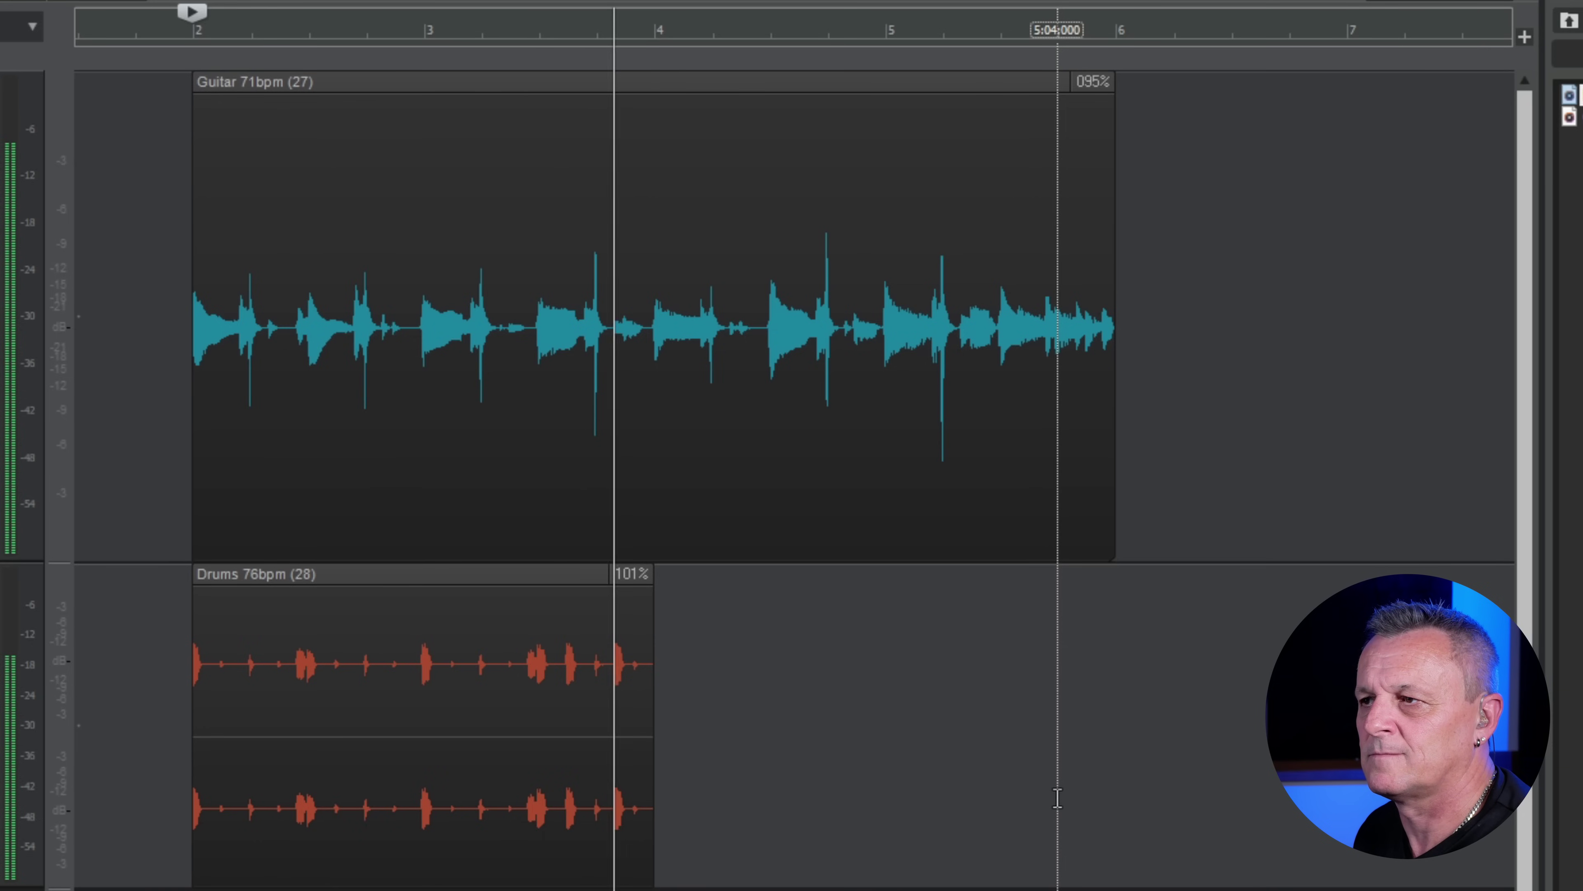
key("space")
Step: Copy the stretched drum clip and paste the copy at 4:01:000 on the same track
left_click(410, 576)
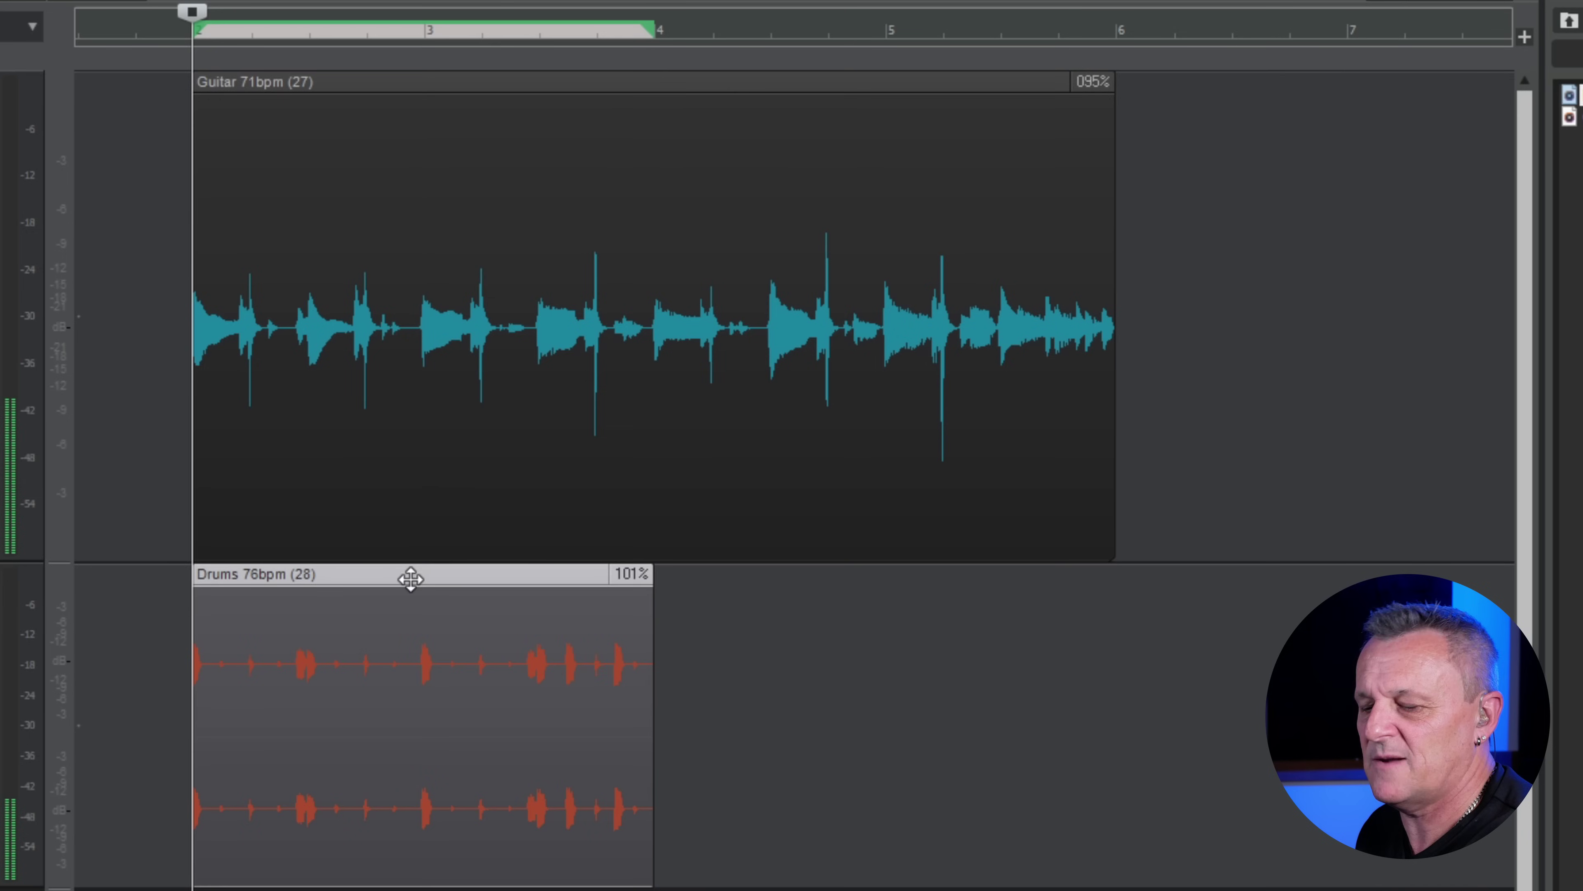
left_click(660, 35)
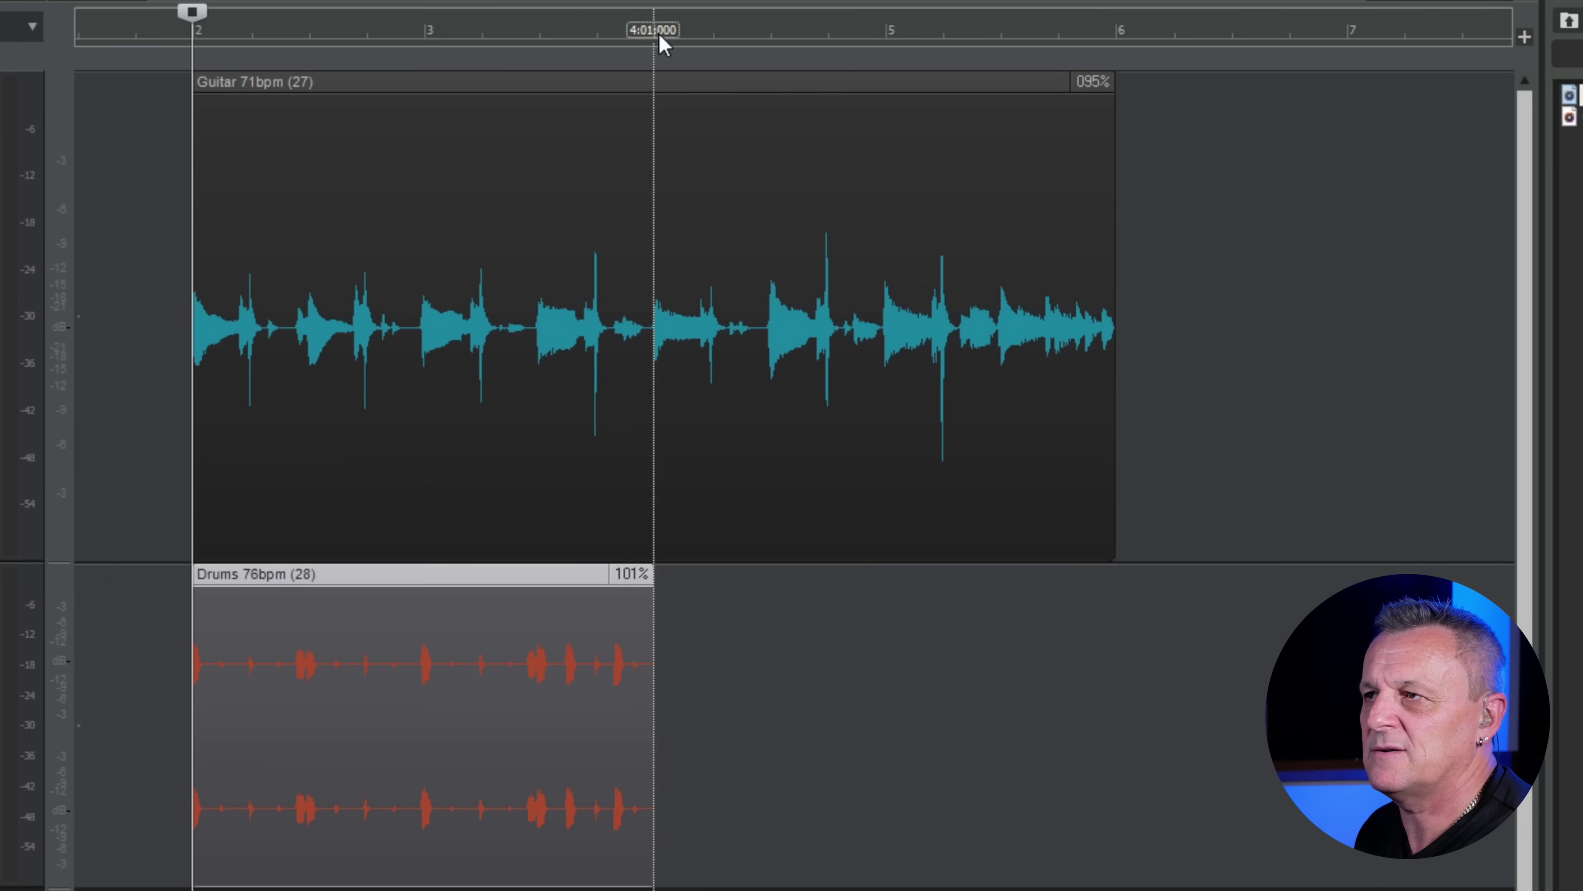
key("ctrl+v")
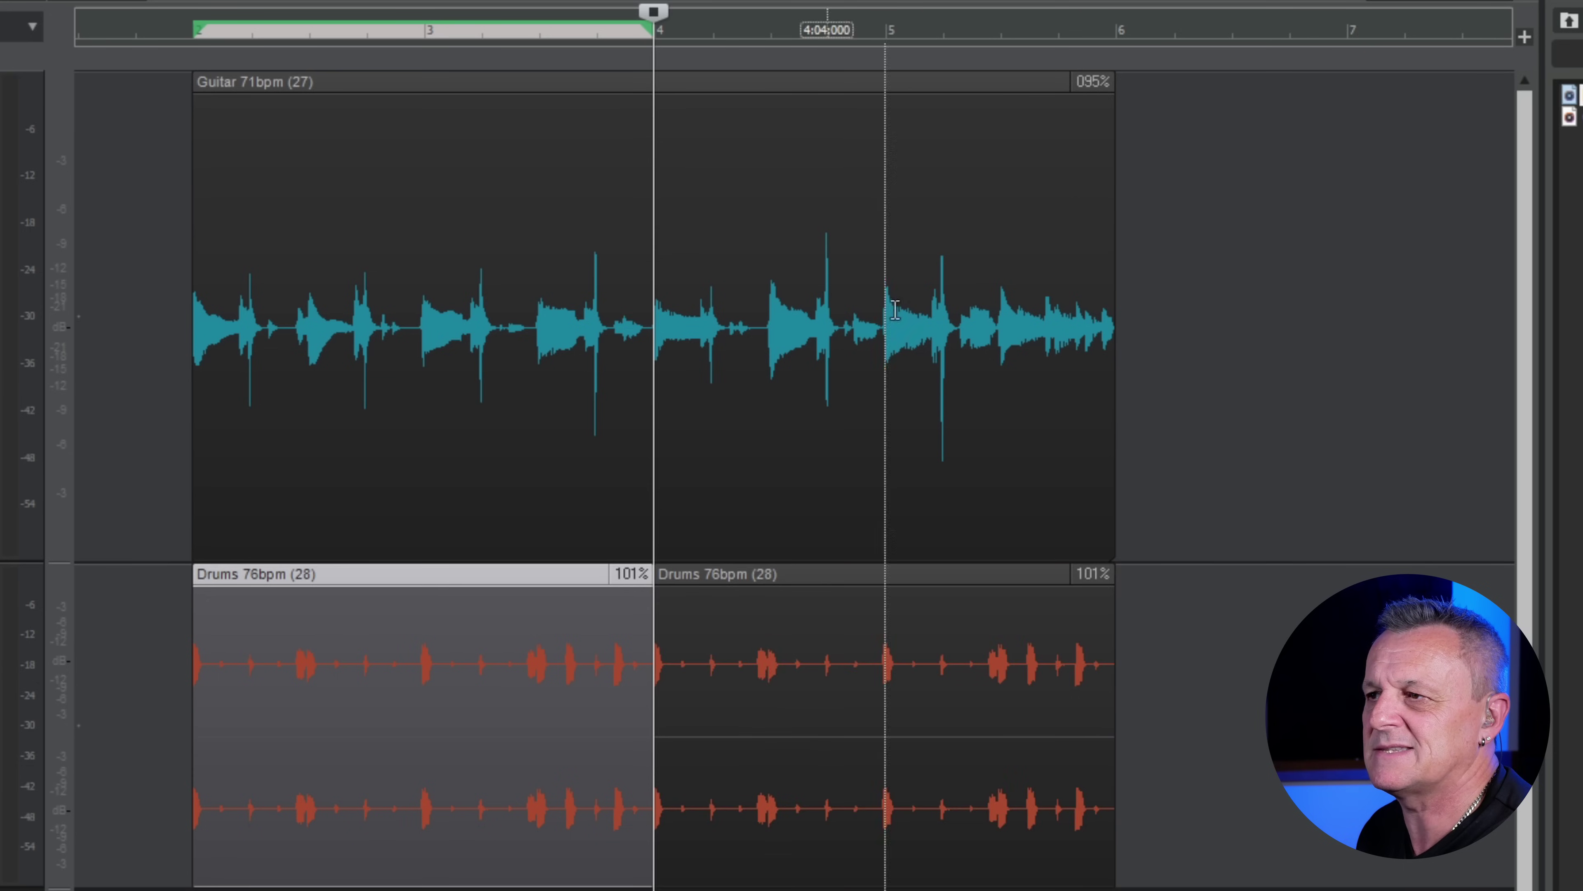
Step: Play the guitar and both drum clips together from 2:01:000 to check their timing
left_click(190, 37)
key("space")
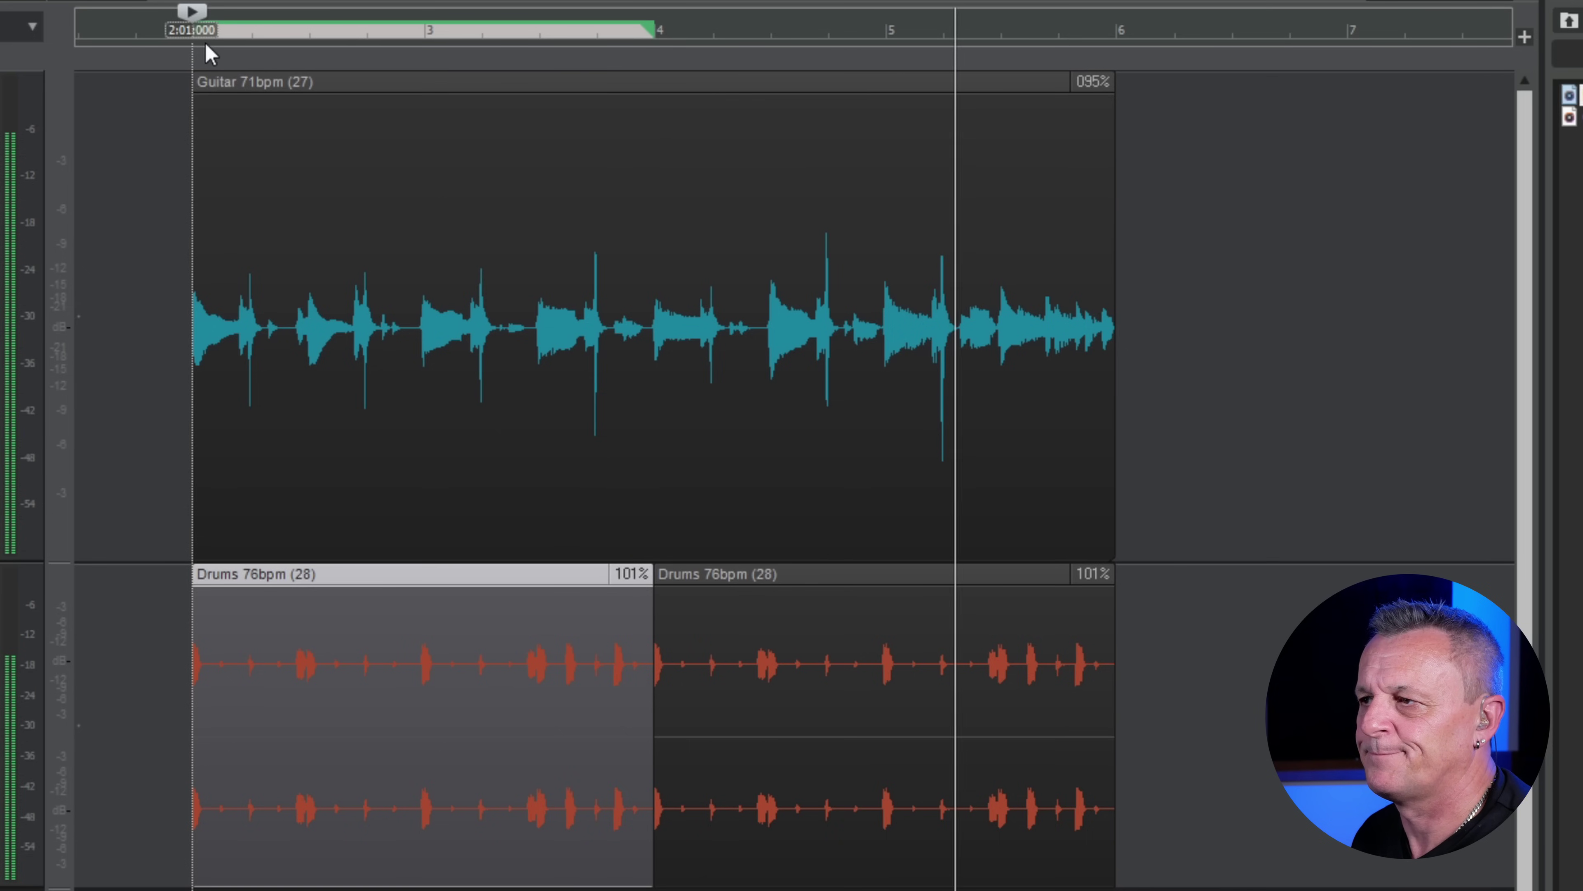
key("space")
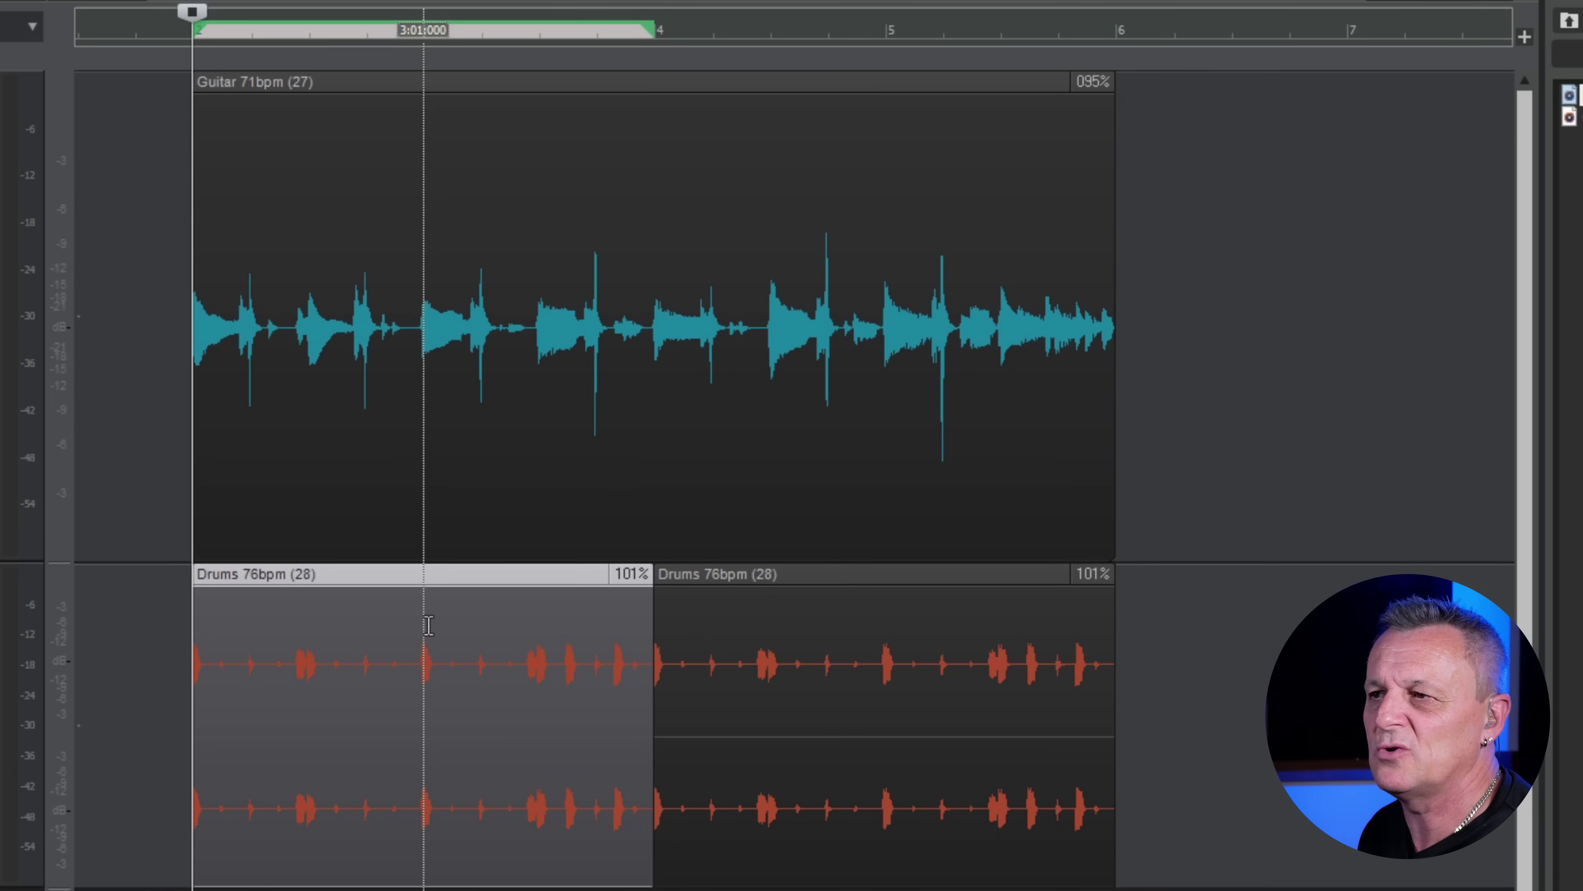
Step: Apply Bounce to Clip(s) to the drum clip at measure 2 and to its copy at measure 4
right_click(397, 602)
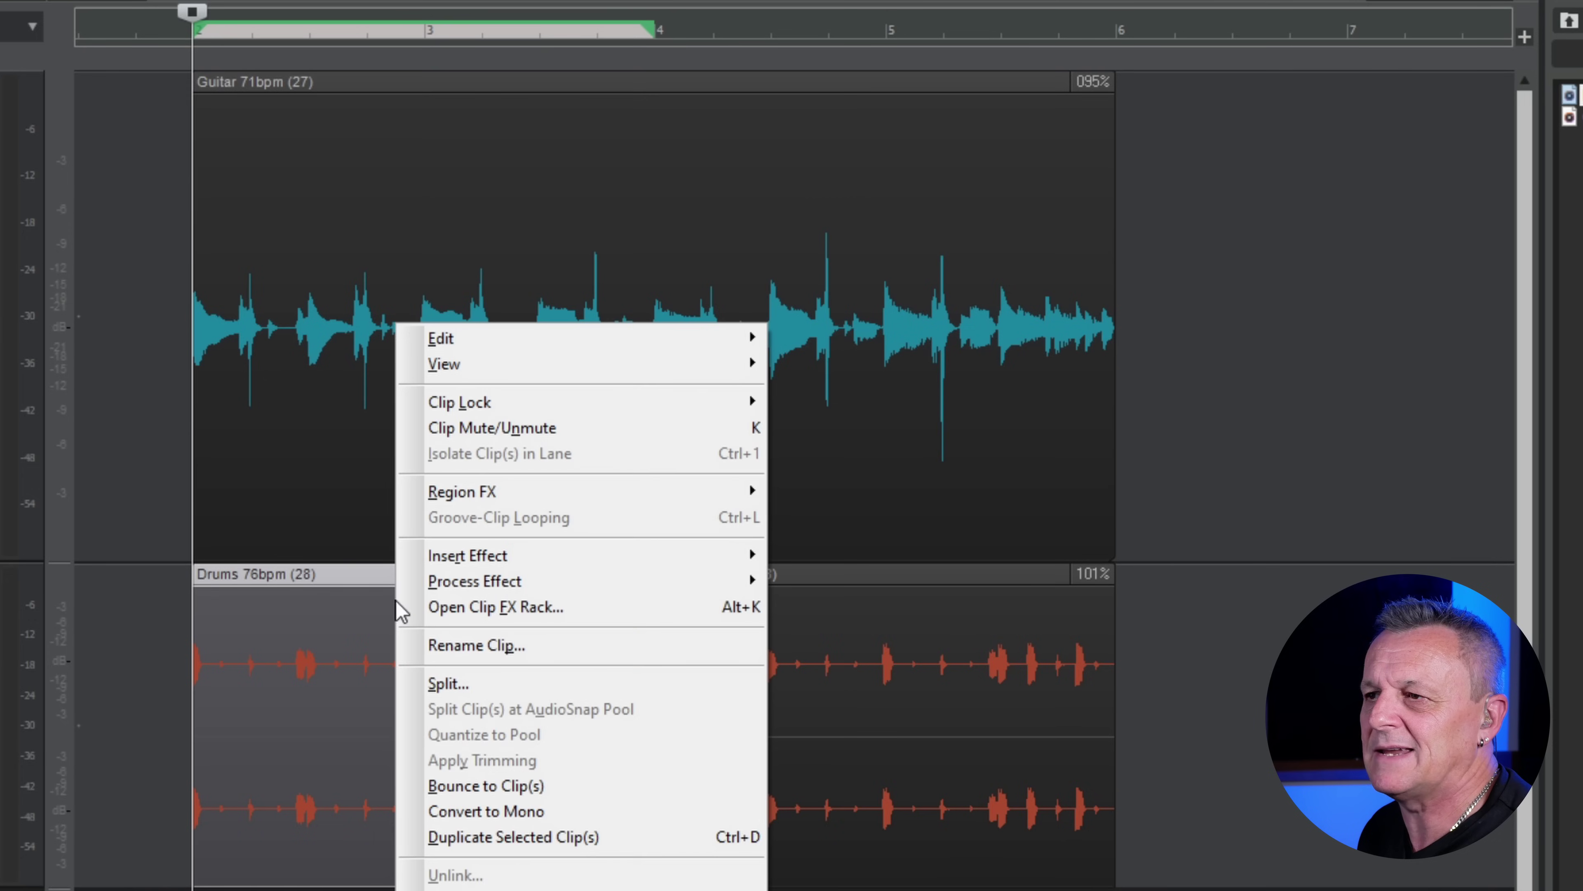
left_click(475, 785)
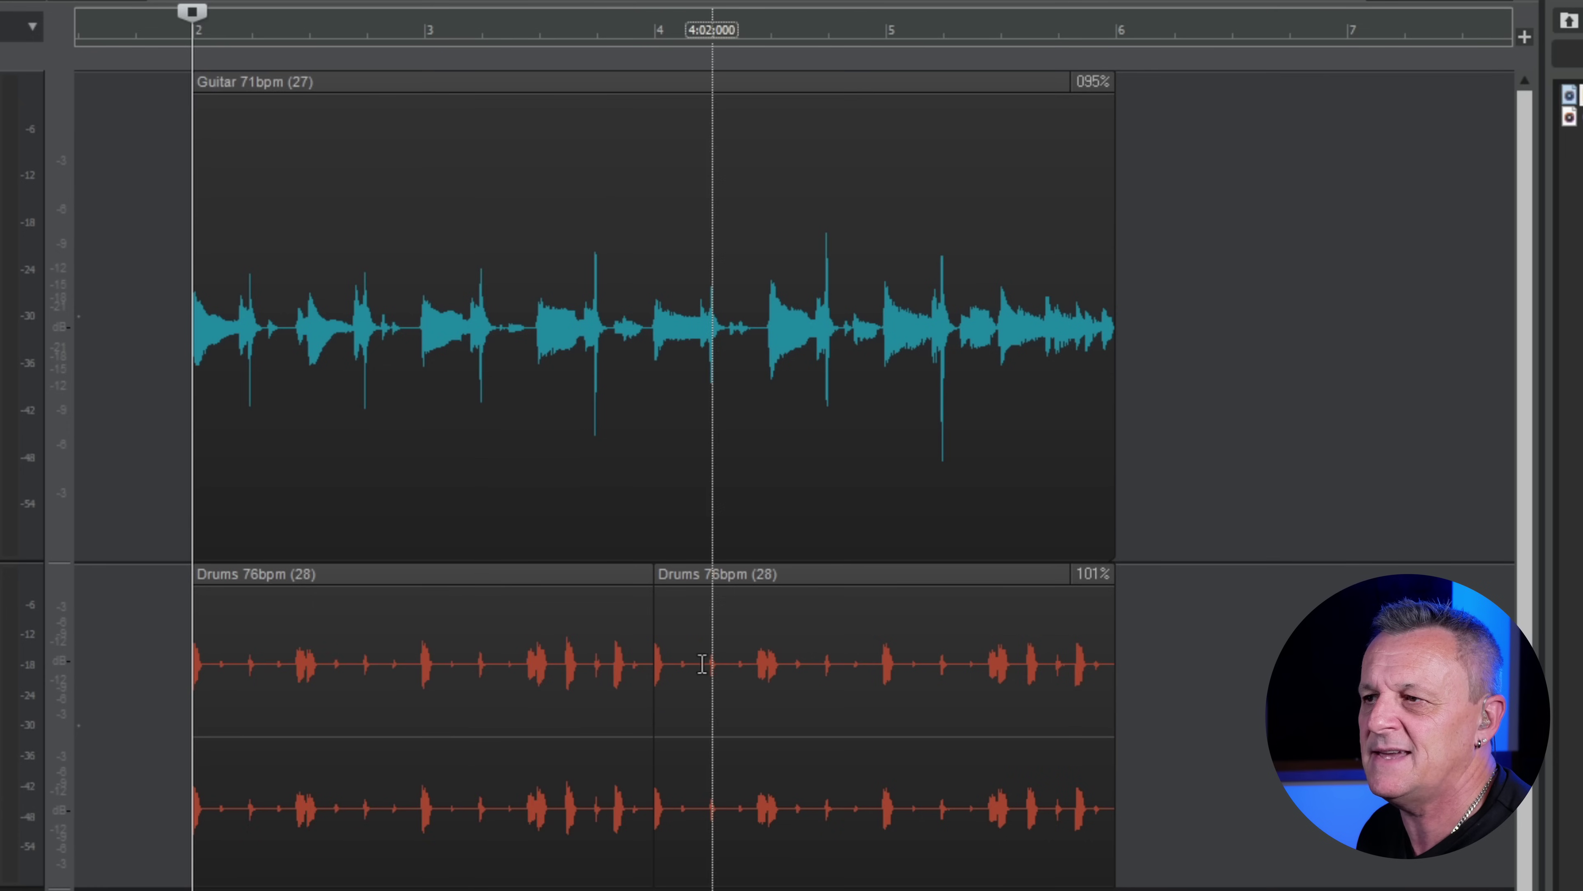
left_click(754, 603)
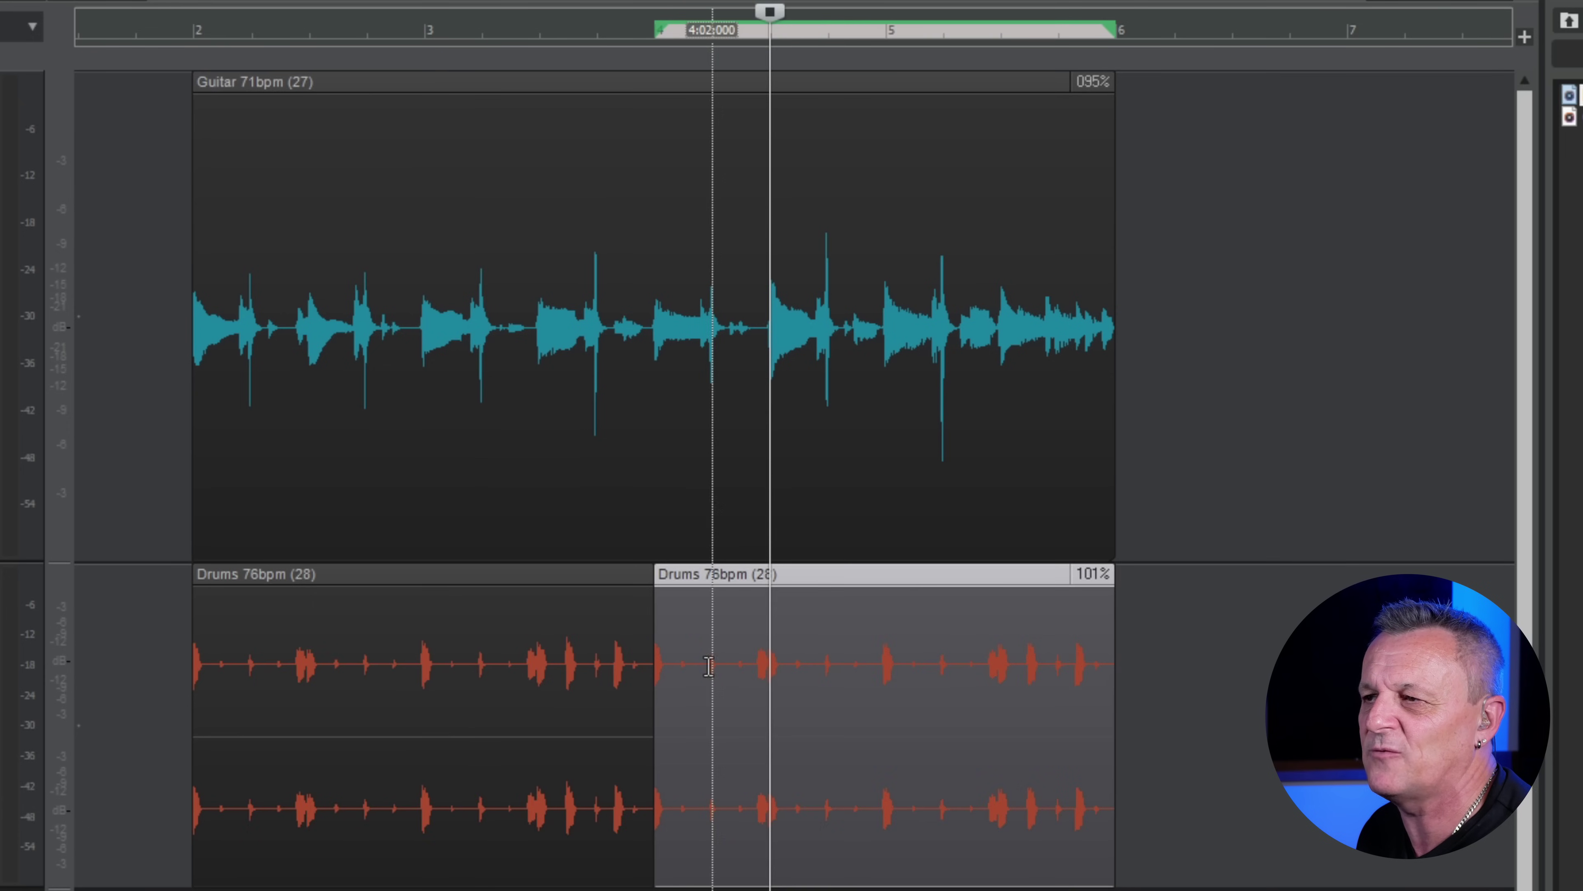
right_click(747, 655)
left_click(823, 785)
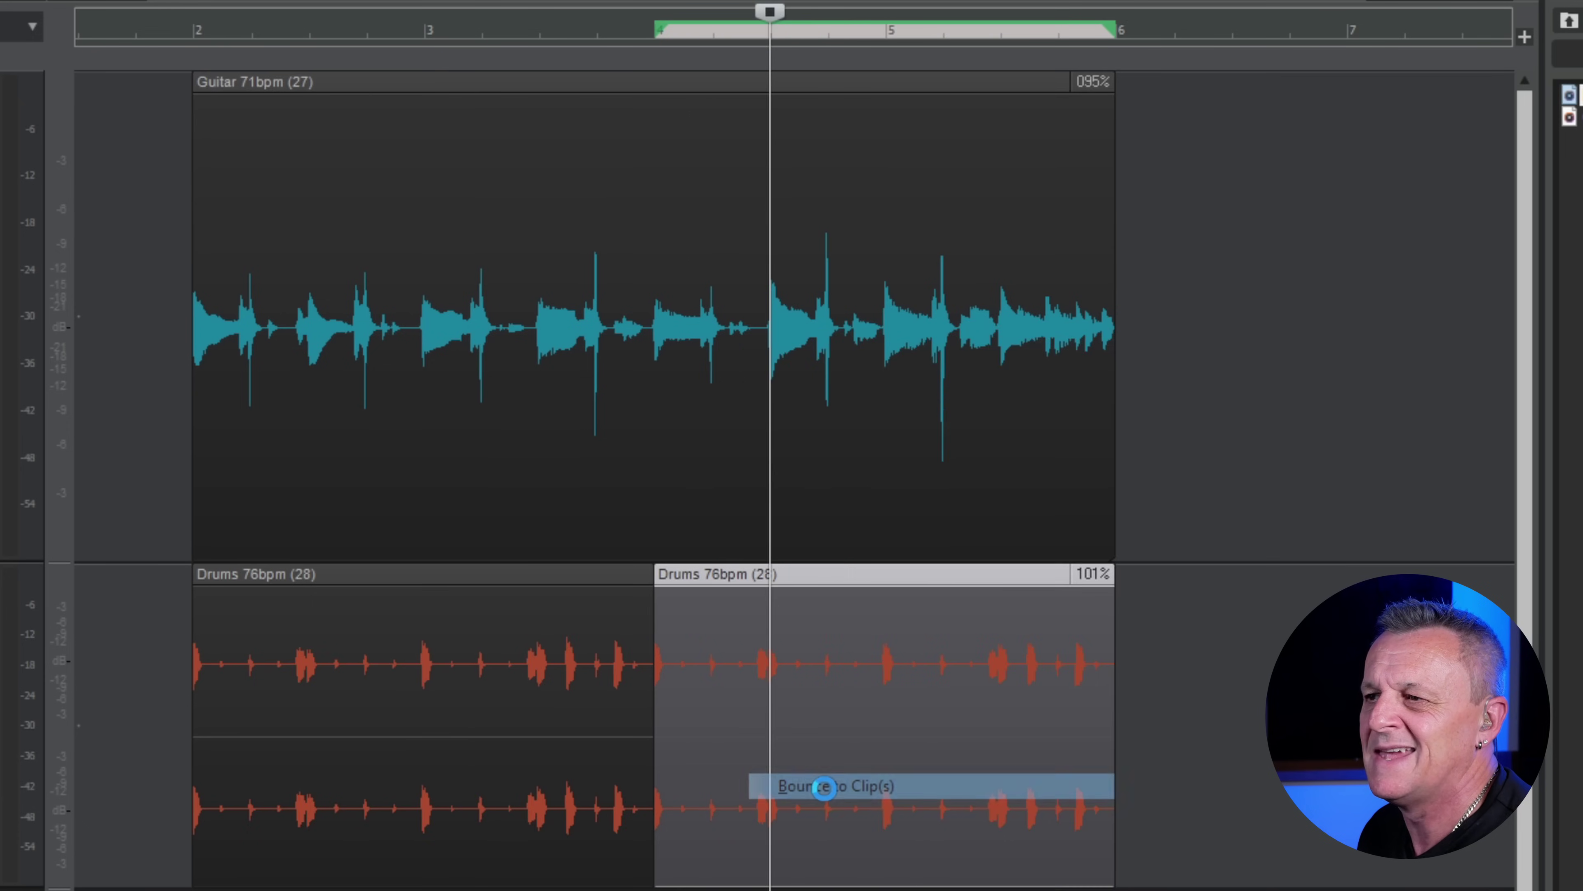